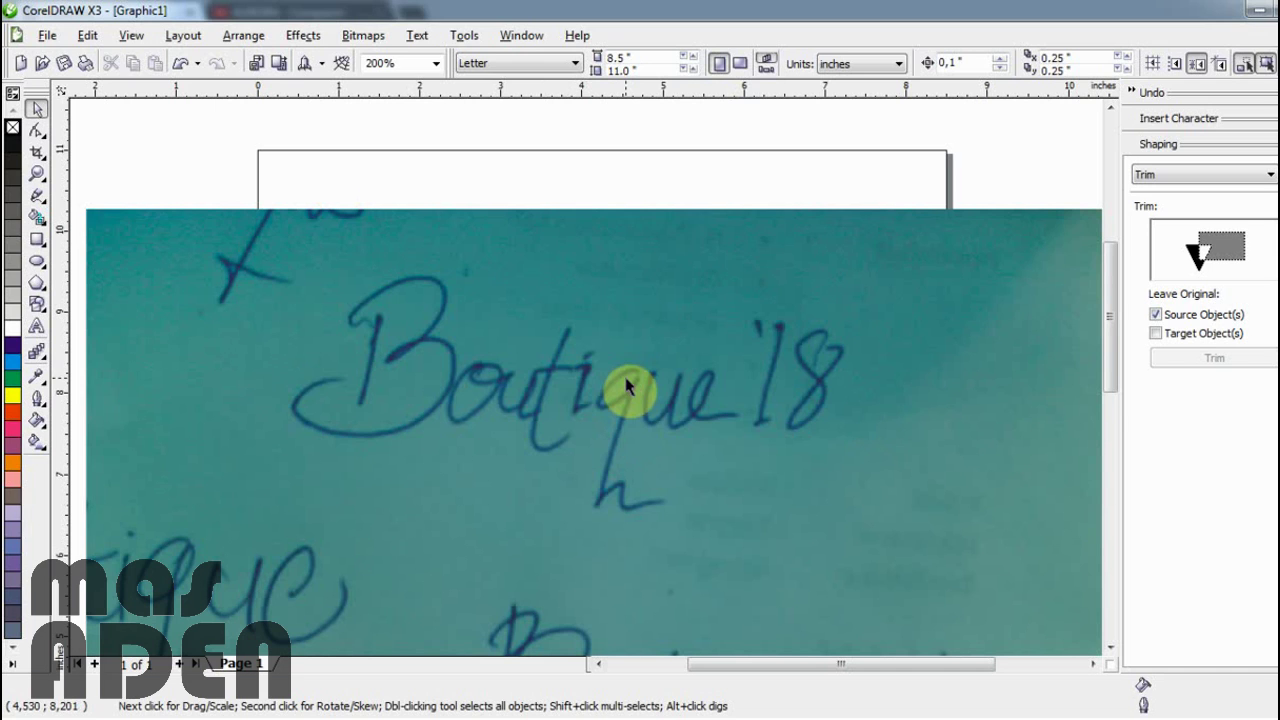
# - Trace the straight stem of the handwritten letter B with the Bezier tool and give the line a white outline
pyautogui.click(38, 206)
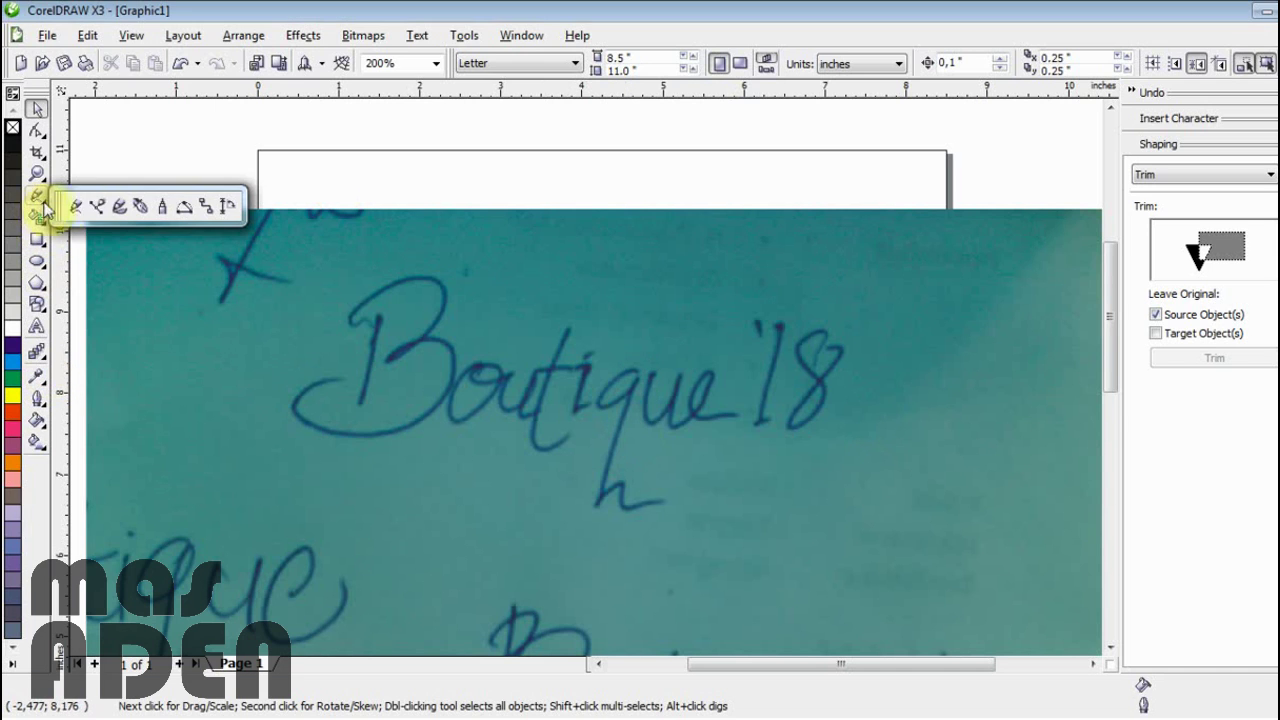
pyautogui.click(98, 208)
pyautogui.scroll(1, 580, 380)
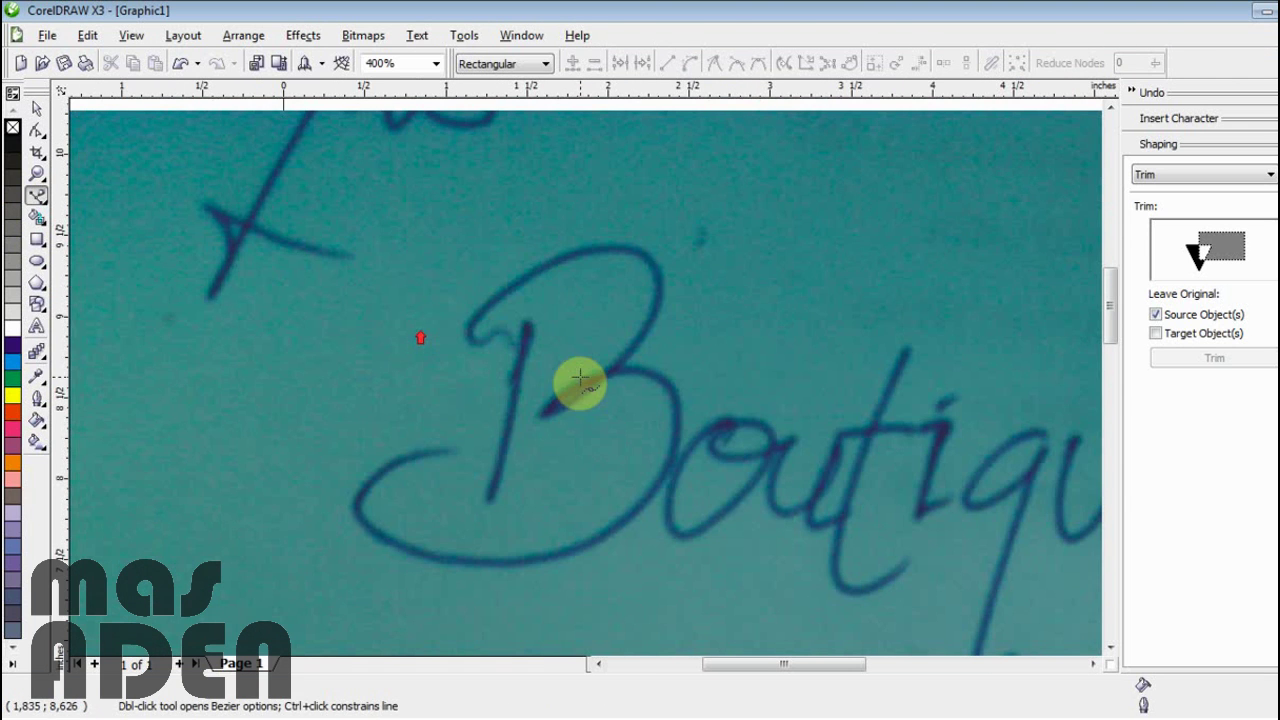
pyautogui.scroll(1, 586, 382)
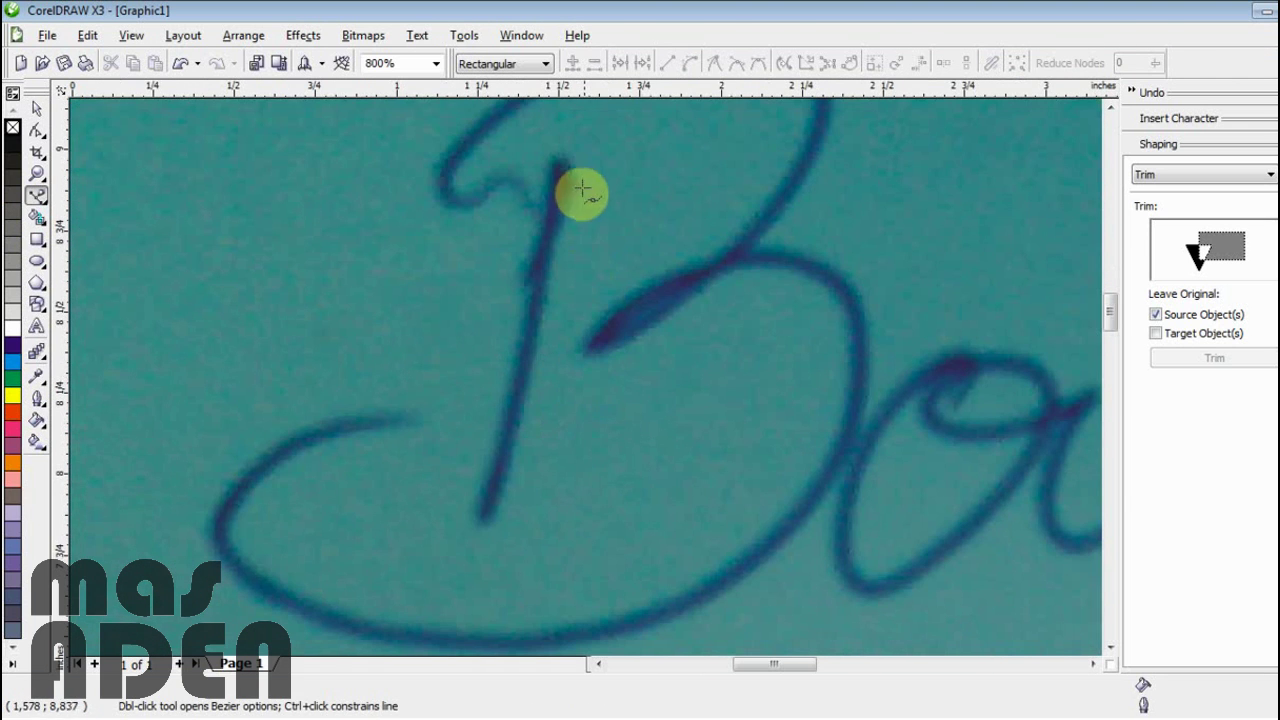
pyautogui.click(564, 137)
pyautogui.moveTo(522, 382); pyautogui.dragTo(503, 482)
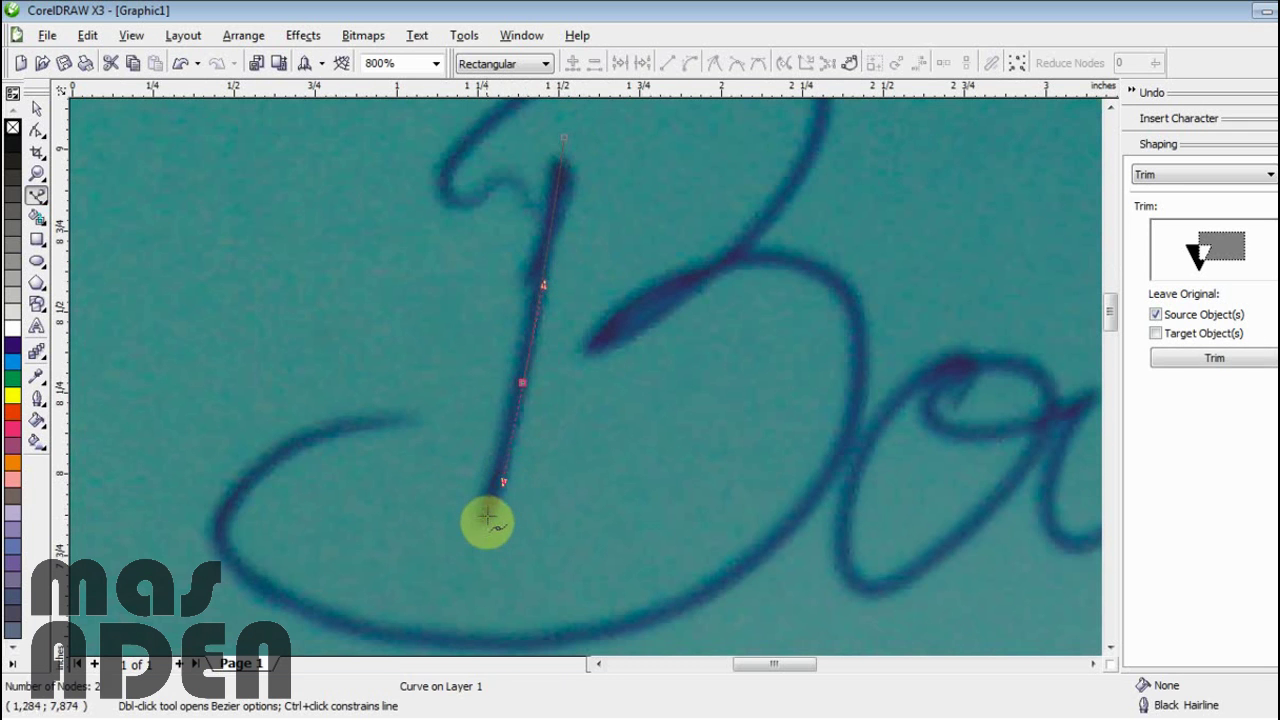
pyautogui.scroll(-1, 586, 376)
pyautogui.scroll(1, 586, 384)
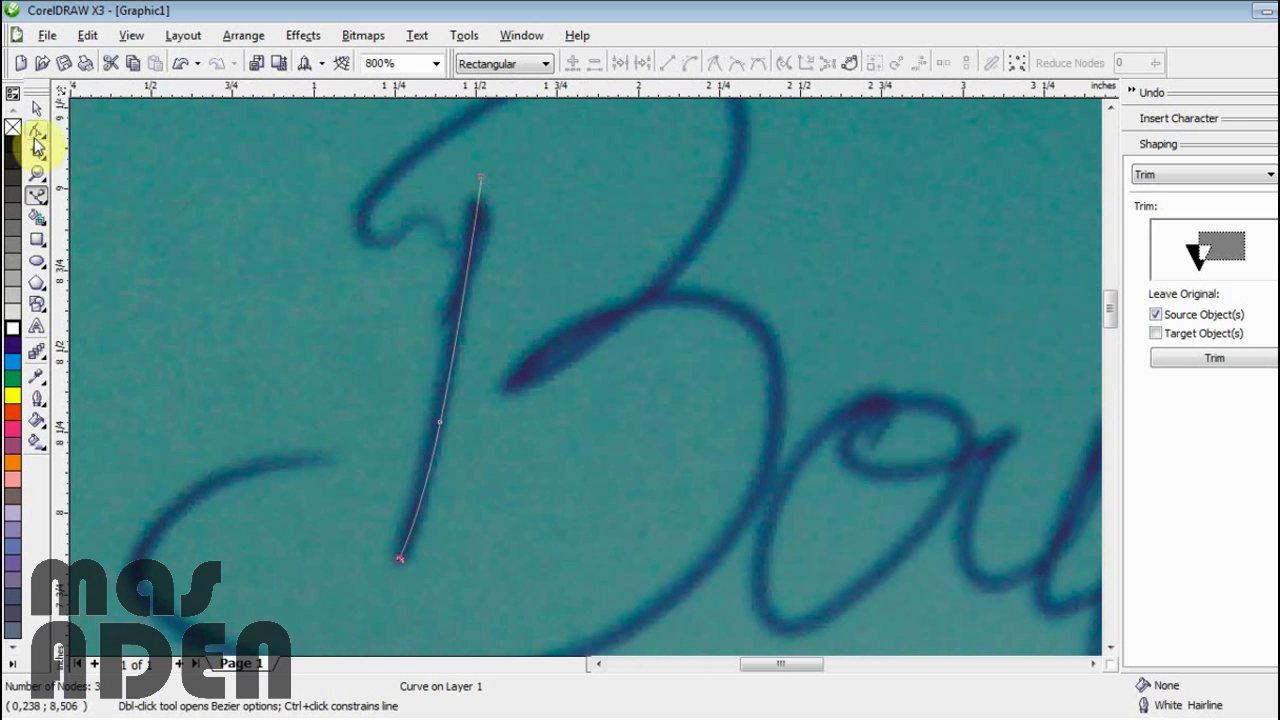
pyautogui.click(38, 110)
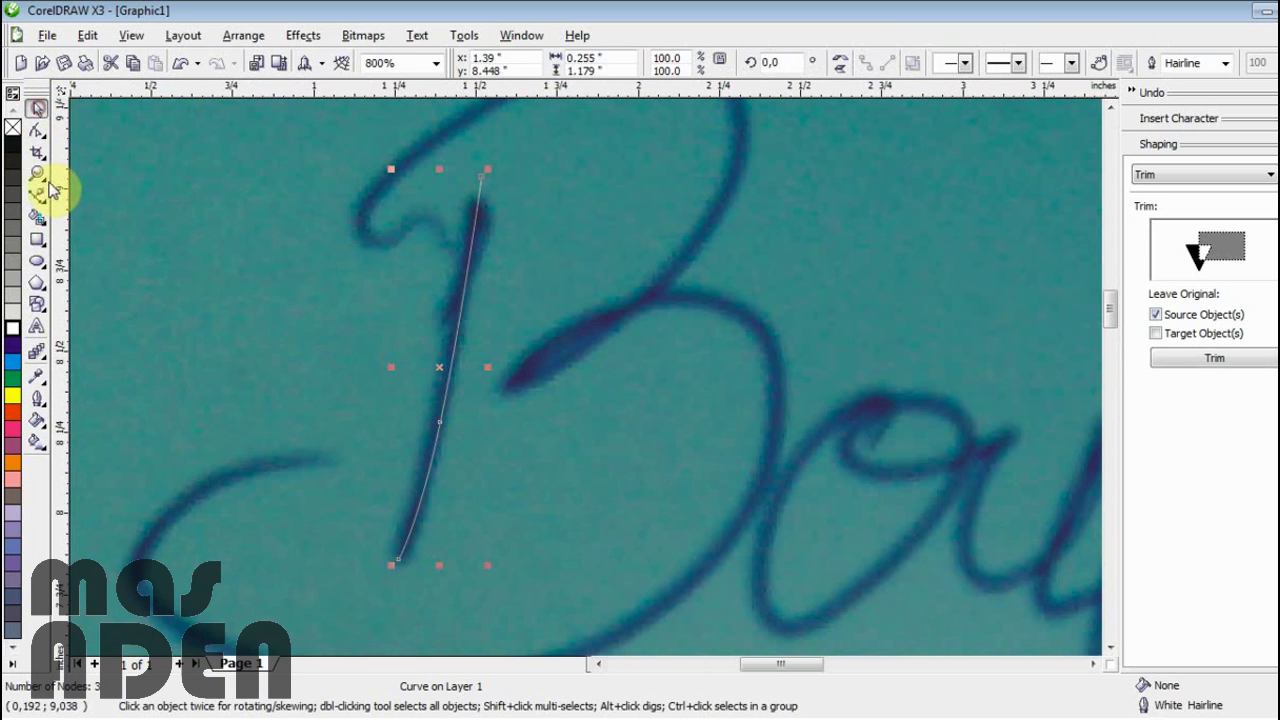
# - Trace the upper bowl of the B as a white Bezier curve, from its upper-left tip to the inner mid-stroke point
pyautogui.click(38, 195)
pyautogui.scroll(-1, 640, 377)
pyautogui.scroll(1, 580, 386)
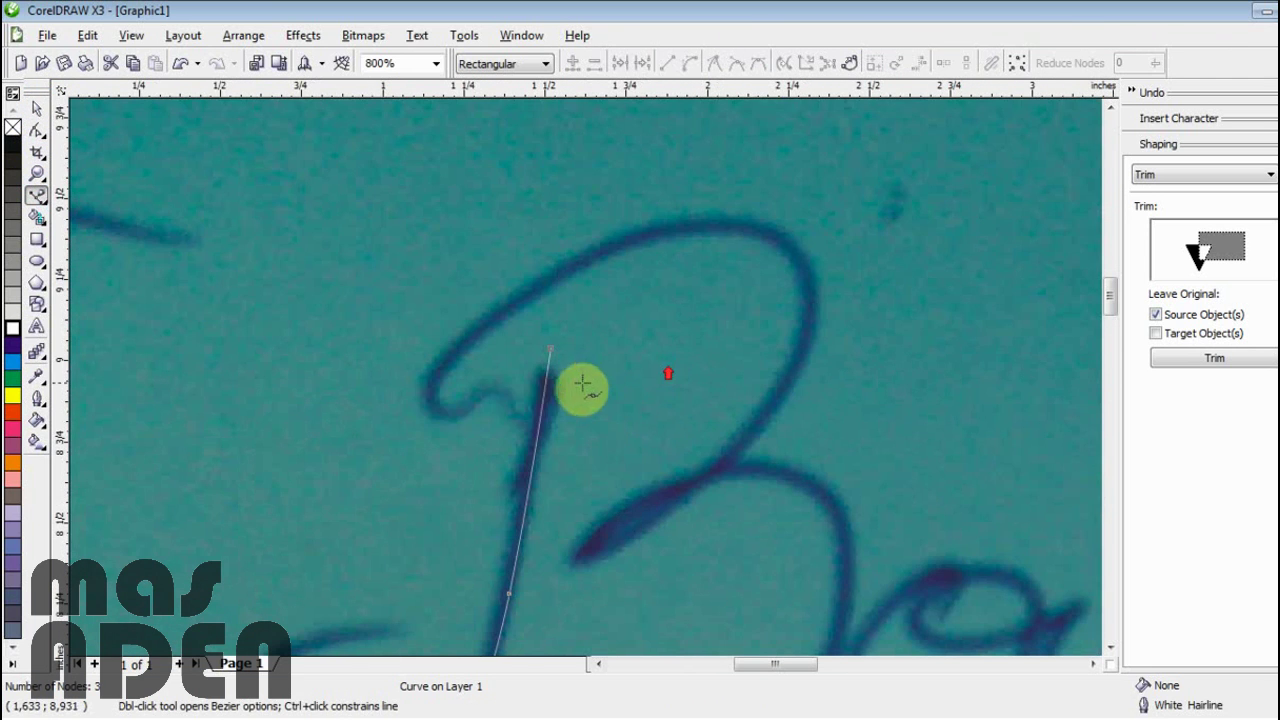
pyautogui.click(414, 412)
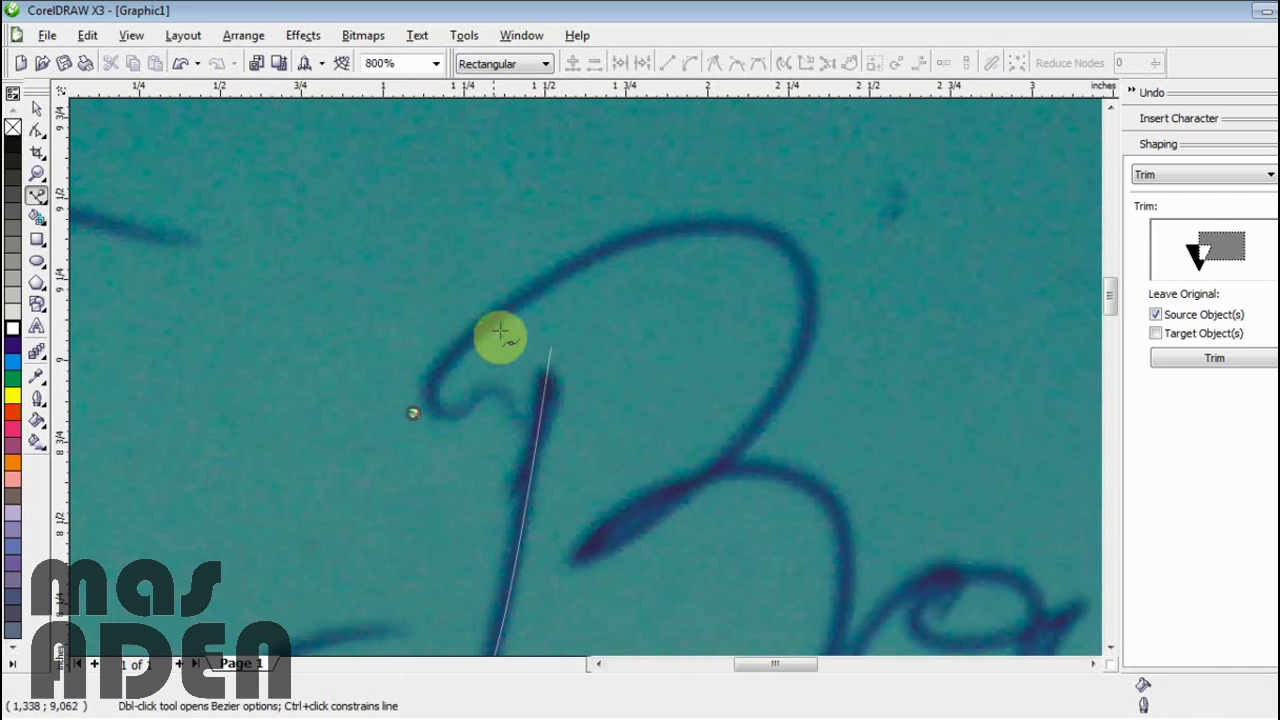
pyautogui.moveTo(533, 290); pyautogui.dragTo(617, 233)
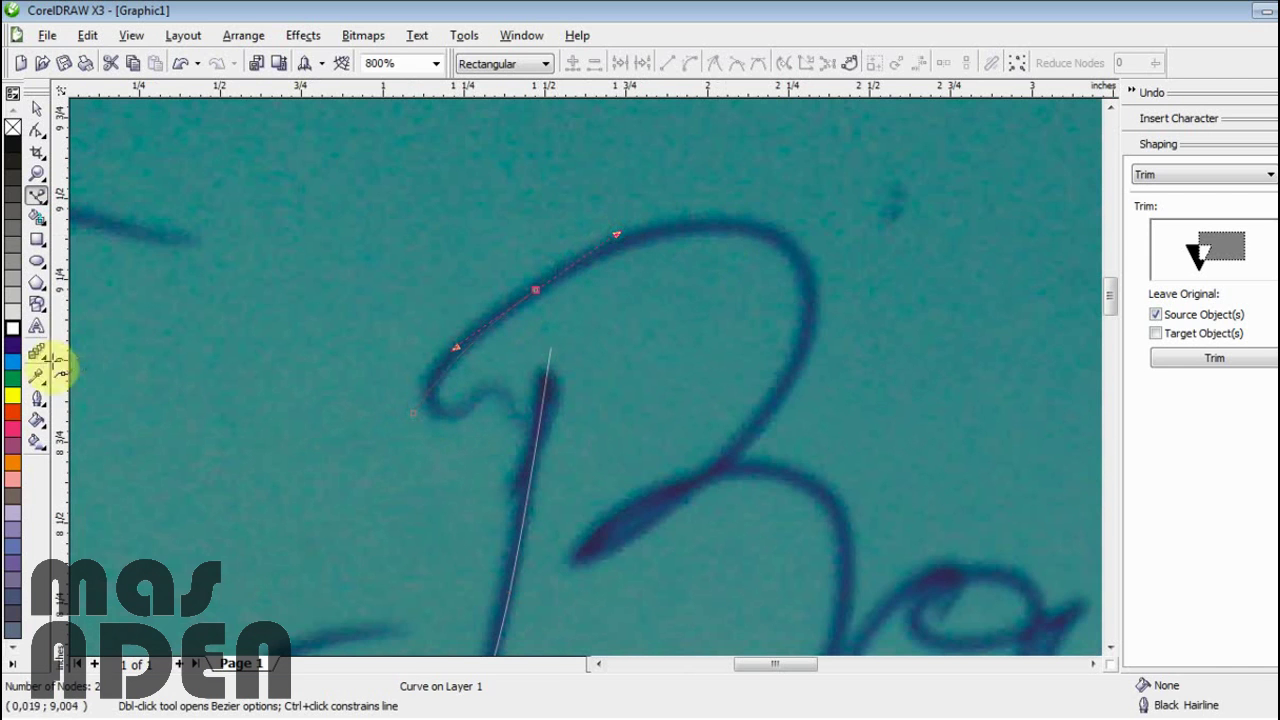
pyautogui.rightClick(12, 330)
pyautogui.moveTo(796, 251); pyautogui.dragTo(841, 290)
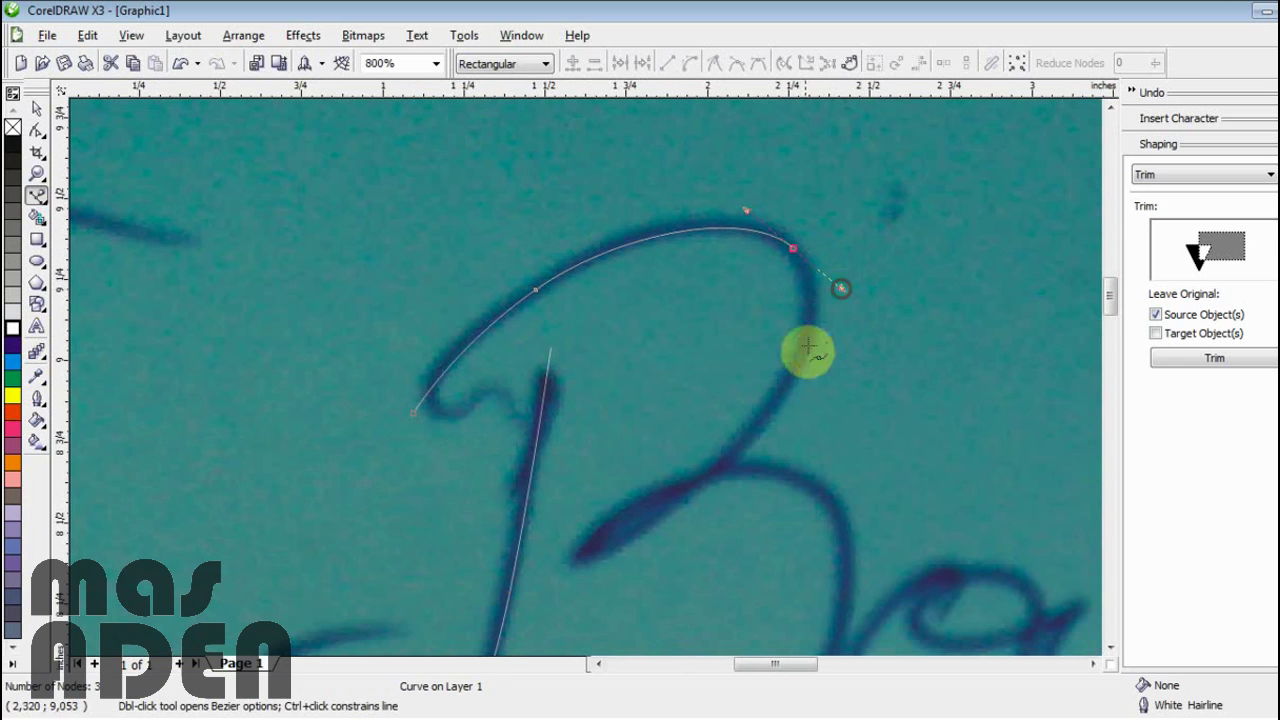
pyautogui.moveTo(745, 437); pyautogui.dragTo(712, 488)
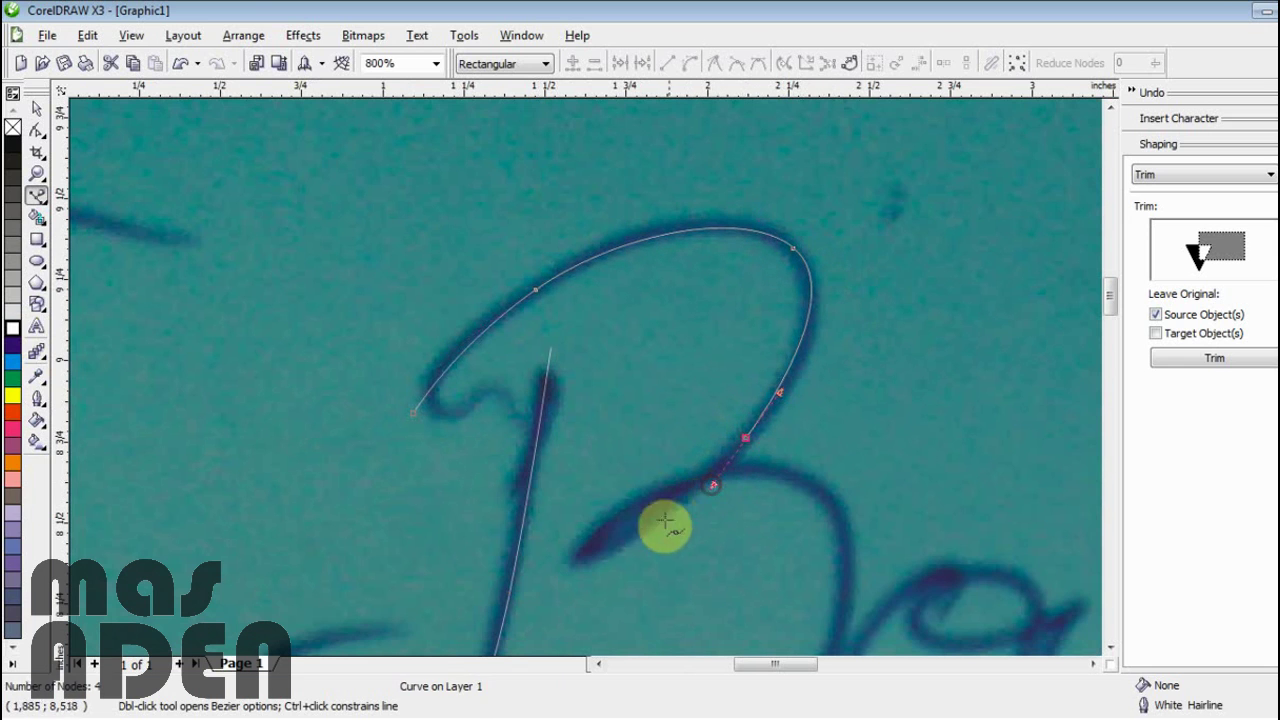
pyautogui.moveTo(604, 550); pyautogui.dragTo(585, 562)
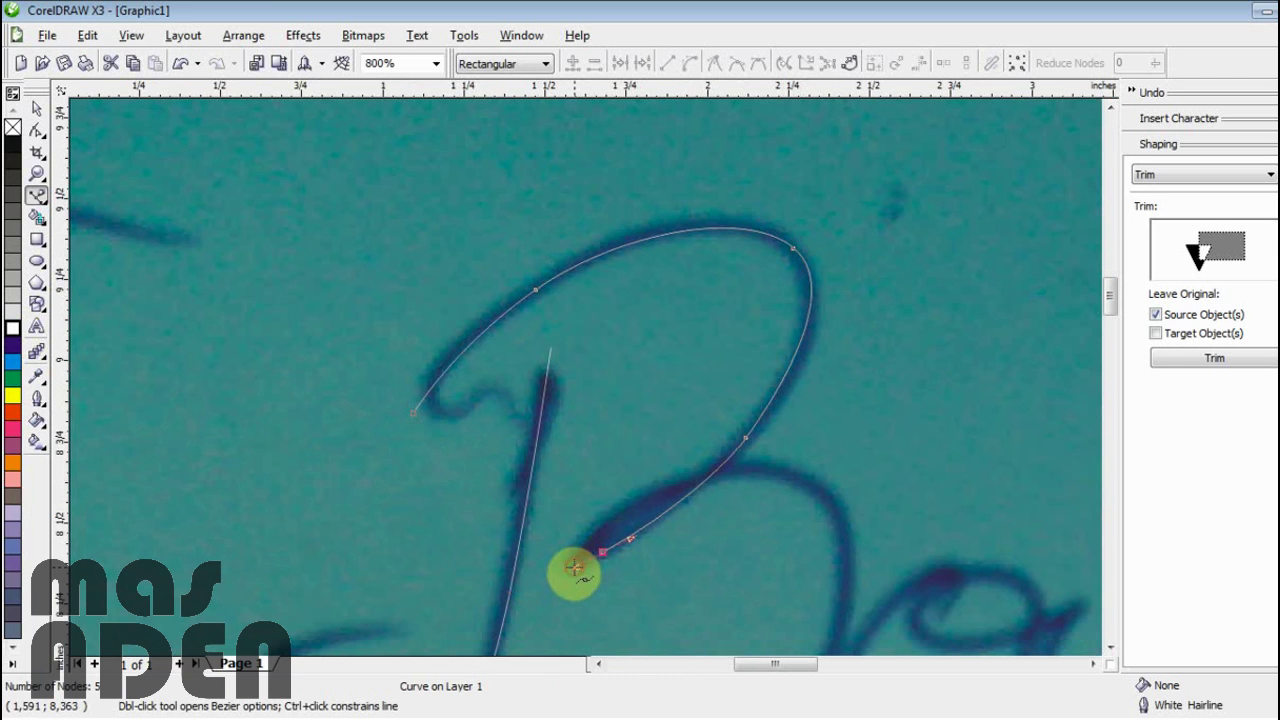
# - Continue the B curve around its lower bowl and bottom sweep, ending it at the tip of the left hook
pyautogui.moveTo(640, 505); pyautogui.dragTo(715, 486)
pyautogui.moveTo(822, 492); pyautogui.dragTo(863, 551)
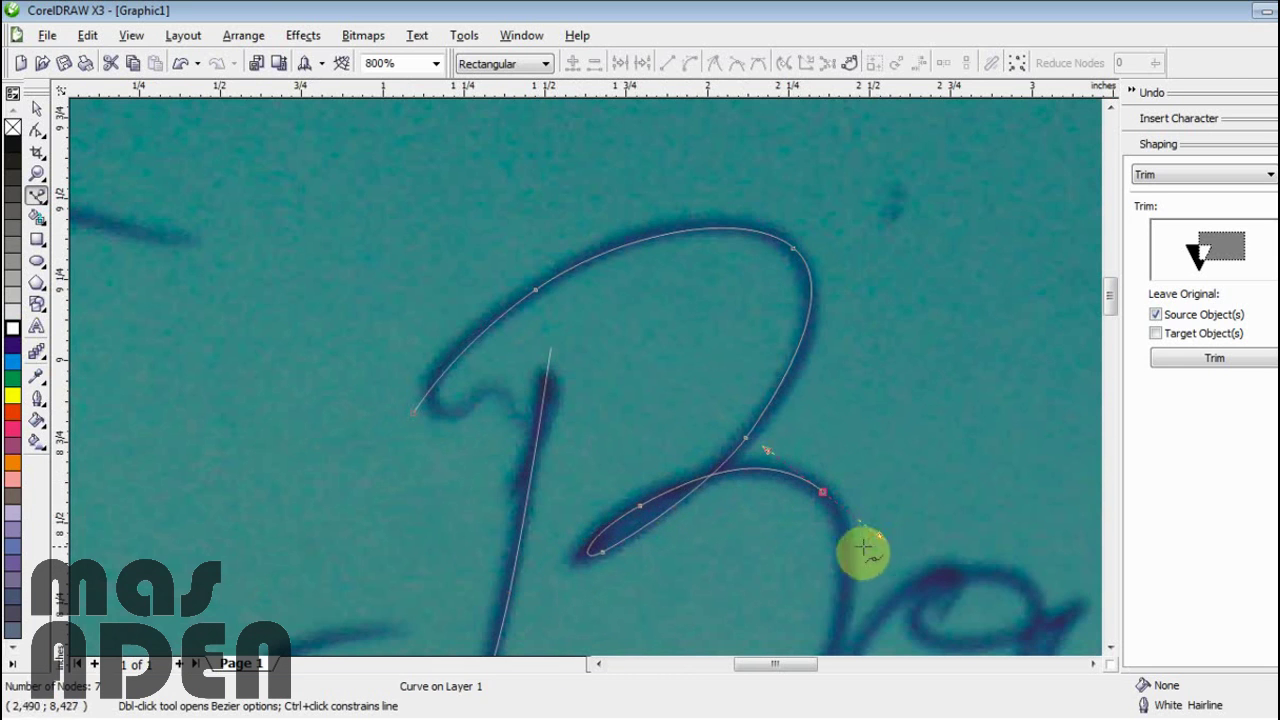
pyautogui.scroll(-1, 586, 377)
pyautogui.scroll(2, 586, 384)
pyautogui.moveTo(627, 284); pyautogui.dragTo(680, 382)
pyautogui.scroll(-1, 600, 395)
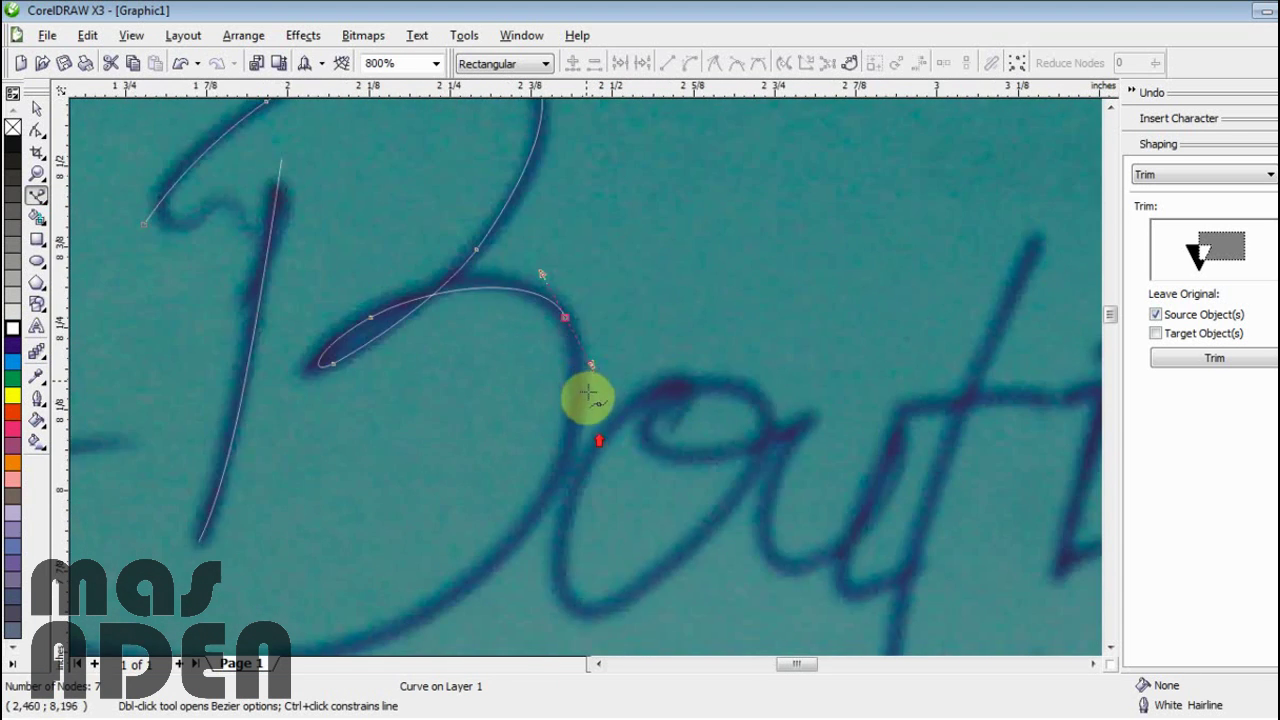
pyautogui.moveTo(424, 528); pyautogui.dragTo(280, 605)
pyautogui.scroll(-1, 520, 374)
pyautogui.scroll(1, 500, 350)
pyautogui.moveTo(437, 300); pyautogui.dragTo(360, 252)
pyautogui.hotkey('ctrl', 'z')
pyautogui.moveTo(467, 163); pyautogui.dragTo(540, 134)
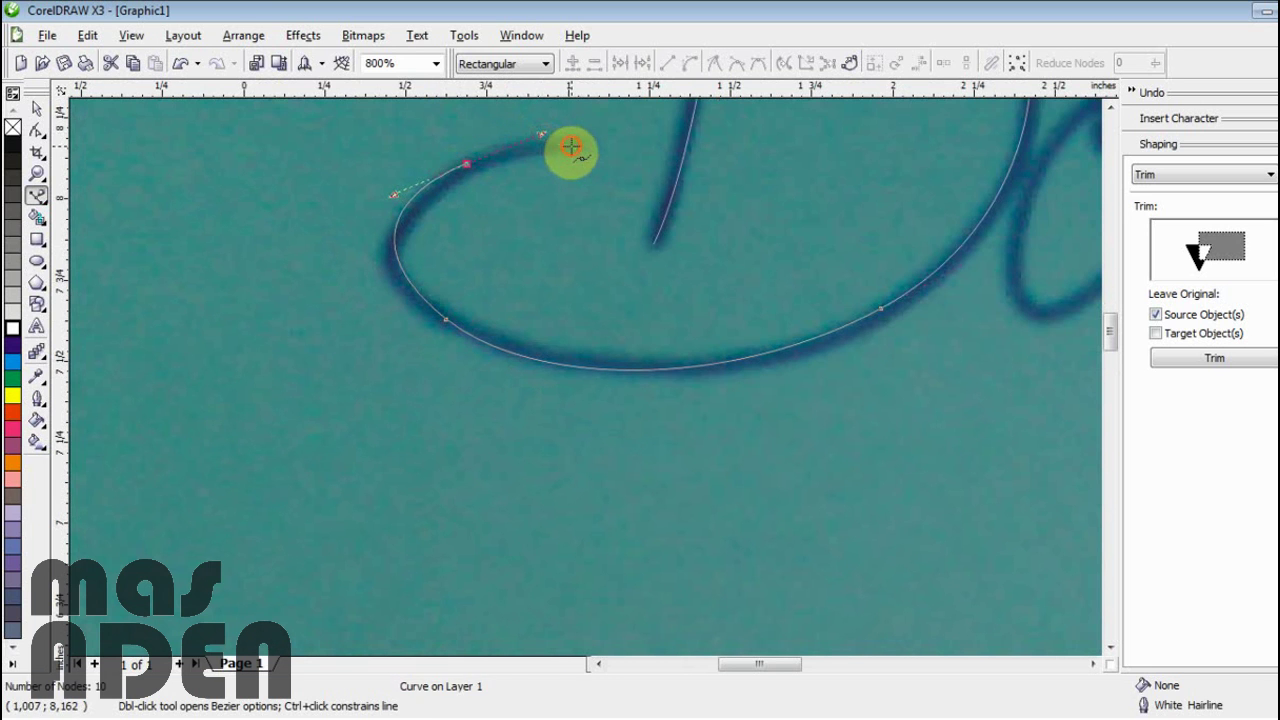
pyautogui.click(571, 147)
pyautogui.click(36, 108)
# - Start a new Bezier curve at the inner tip of the o and trace its left side down to the base
pyautogui.click(36, 196)
pyautogui.scroll(-2, 634, 363)
pyautogui.scroll(1, 688, 358)
pyautogui.scroll(2, 688, 358)
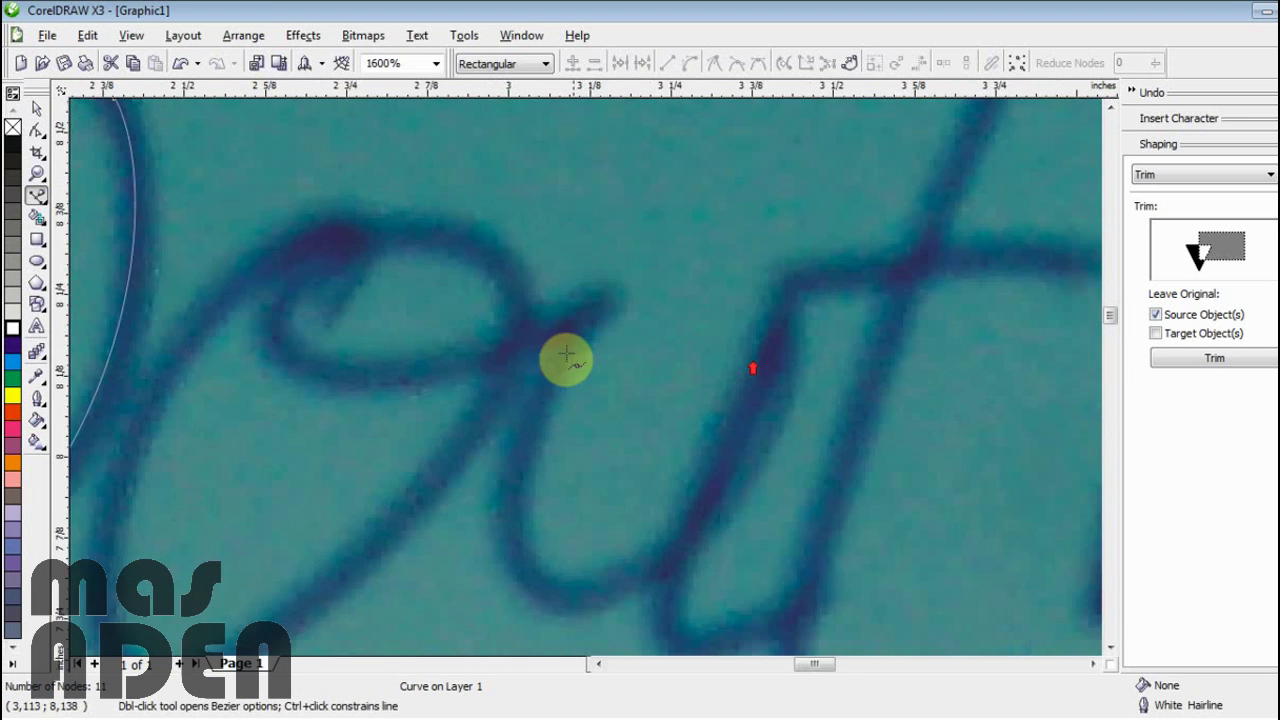
pyautogui.scroll(-2, 569, 357)
pyautogui.scroll(2, 560, 380)
pyautogui.scroll(-1, 571, 349)
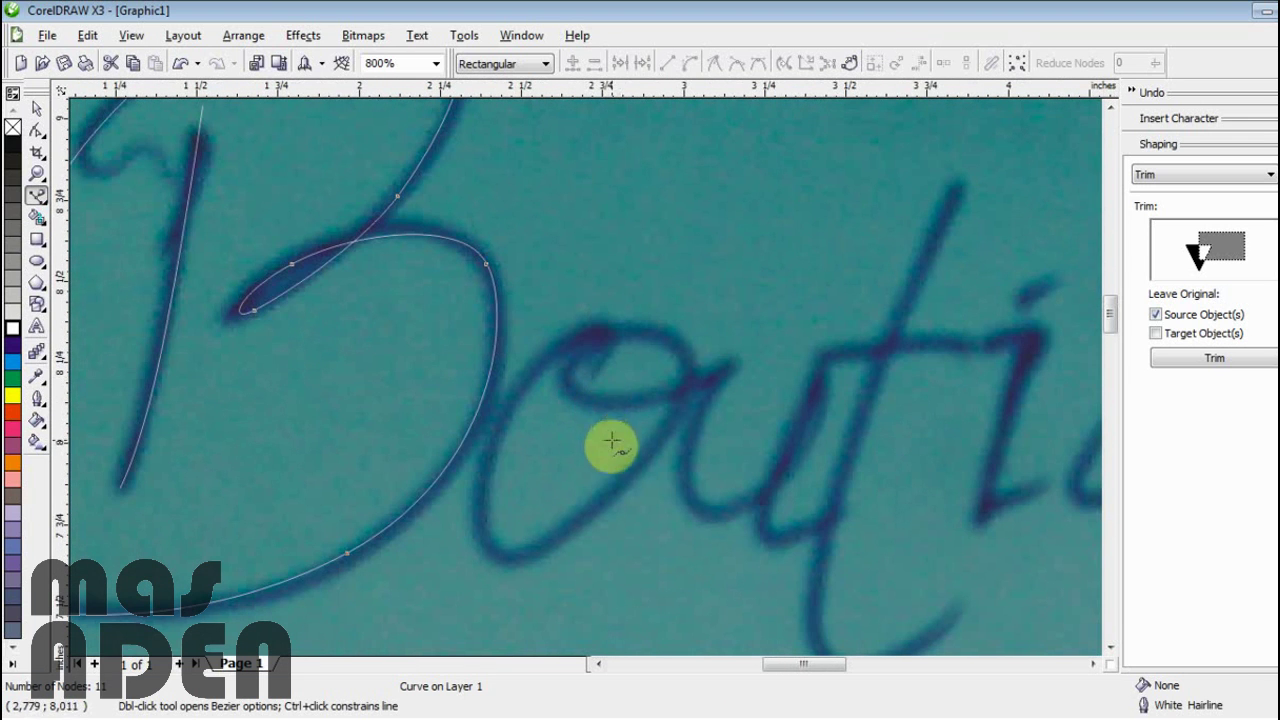
pyautogui.click(597, 365)
pyautogui.moveTo(598, 333); pyautogui.dragTo(603, 334)
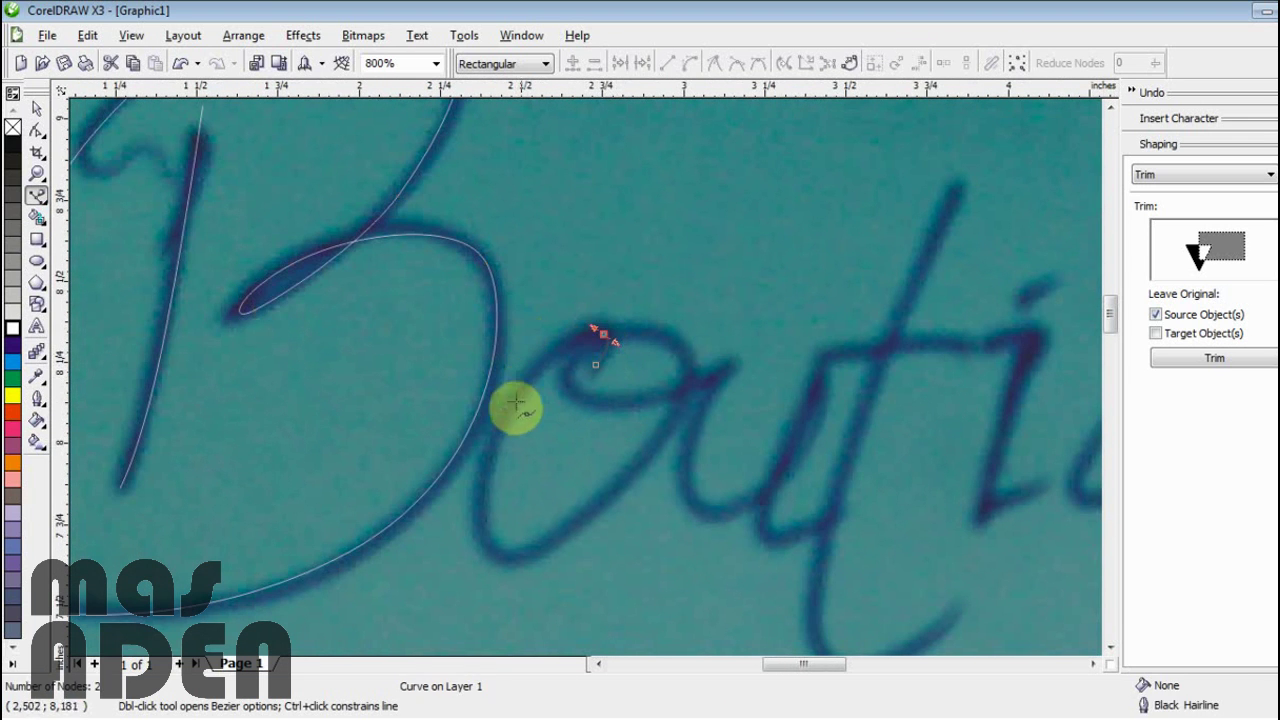
pyautogui.moveTo(497, 424); pyautogui.dragTo(465, 487)
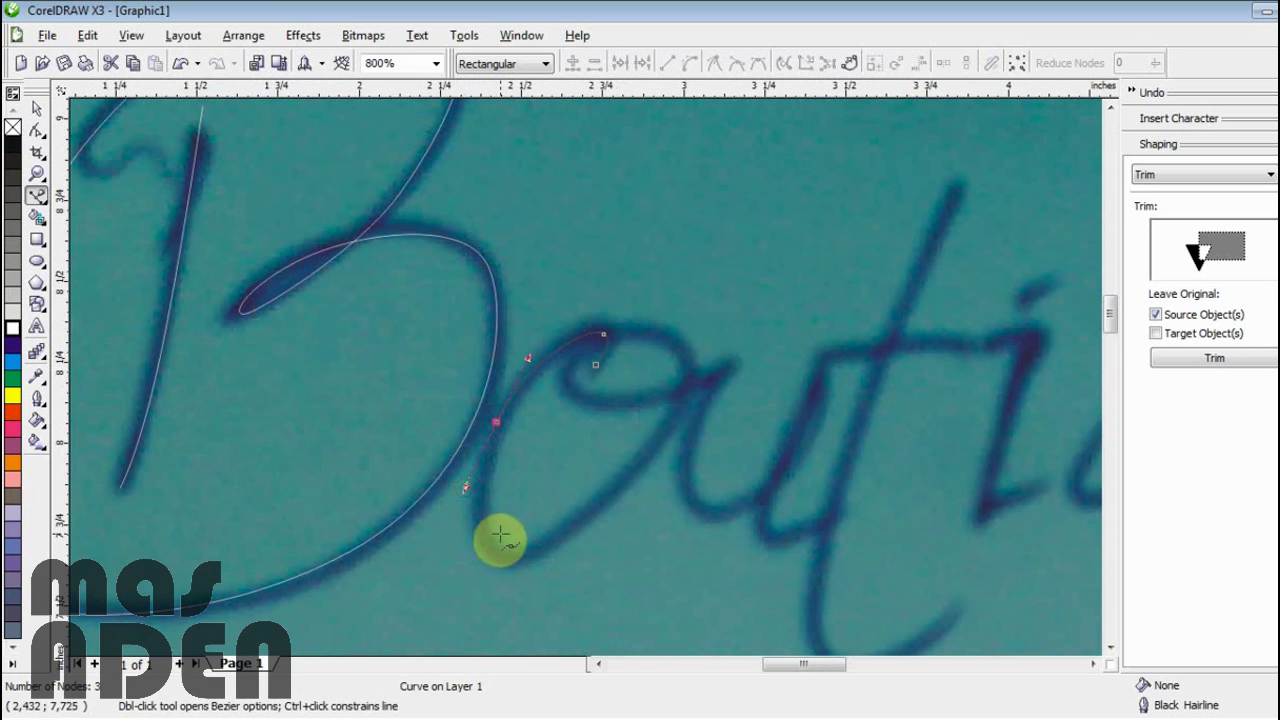
pyautogui.moveTo(518, 555); pyautogui.dragTo(566, 546)
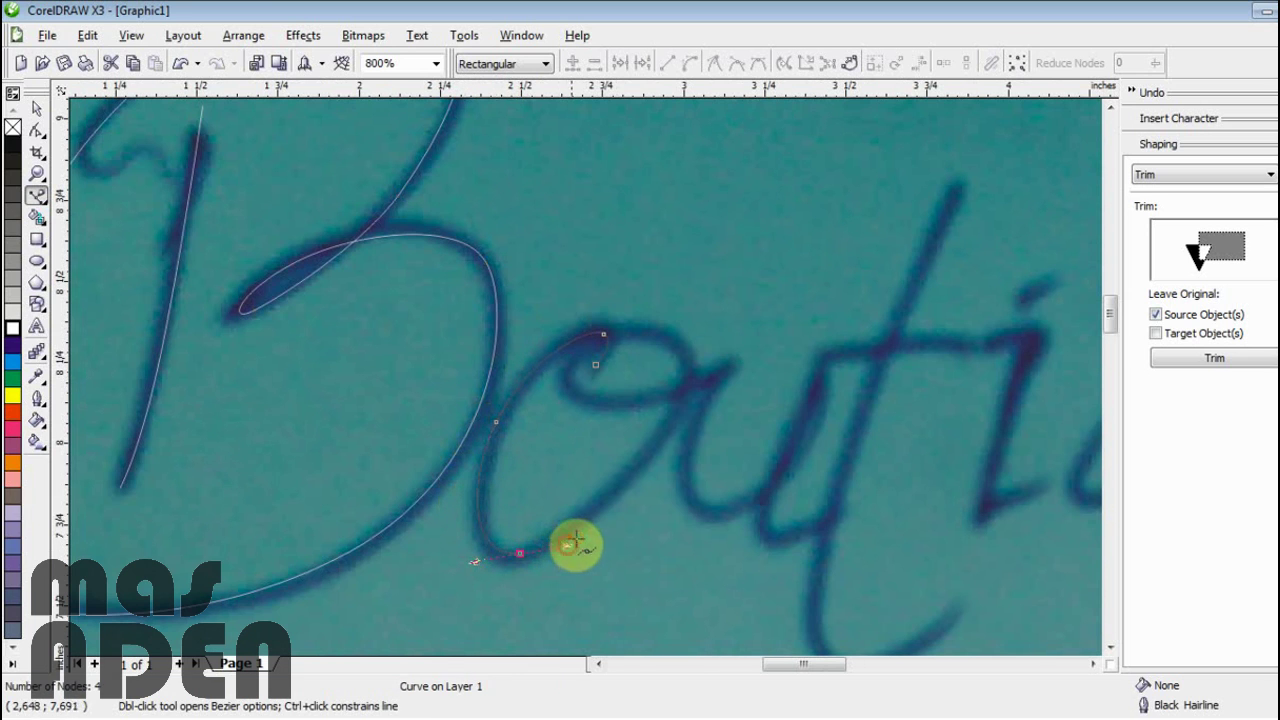
# - Trace the right side and inner loop of the o, extending the curve to the tip where the u begins
pyautogui.moveTo(661, 426); pyautogui.dragTo(612, 326)
pyautogui.click(567, 379)
pyautogui.moveTo(564, 403); pyautogui.dragTo(718, 385)
pyautogui.hotkey('ctrl', 'z')
pyautogui.hotkey('ctrl', 'z')
pyautogui.click(731, 371)
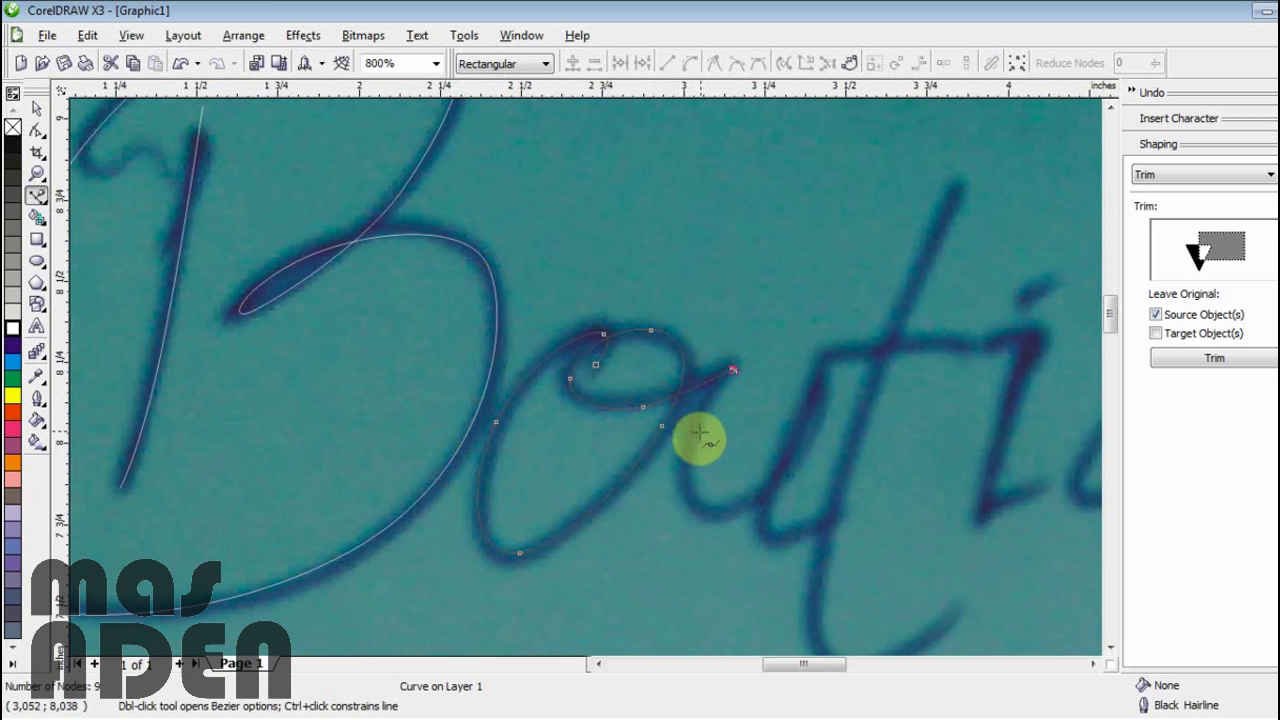
# - Continue the curve through the letter u, ending just past the t stem, with a white outline
pyautogui.moveTo(673, 508); pyautogui.dragTo(674, 506)
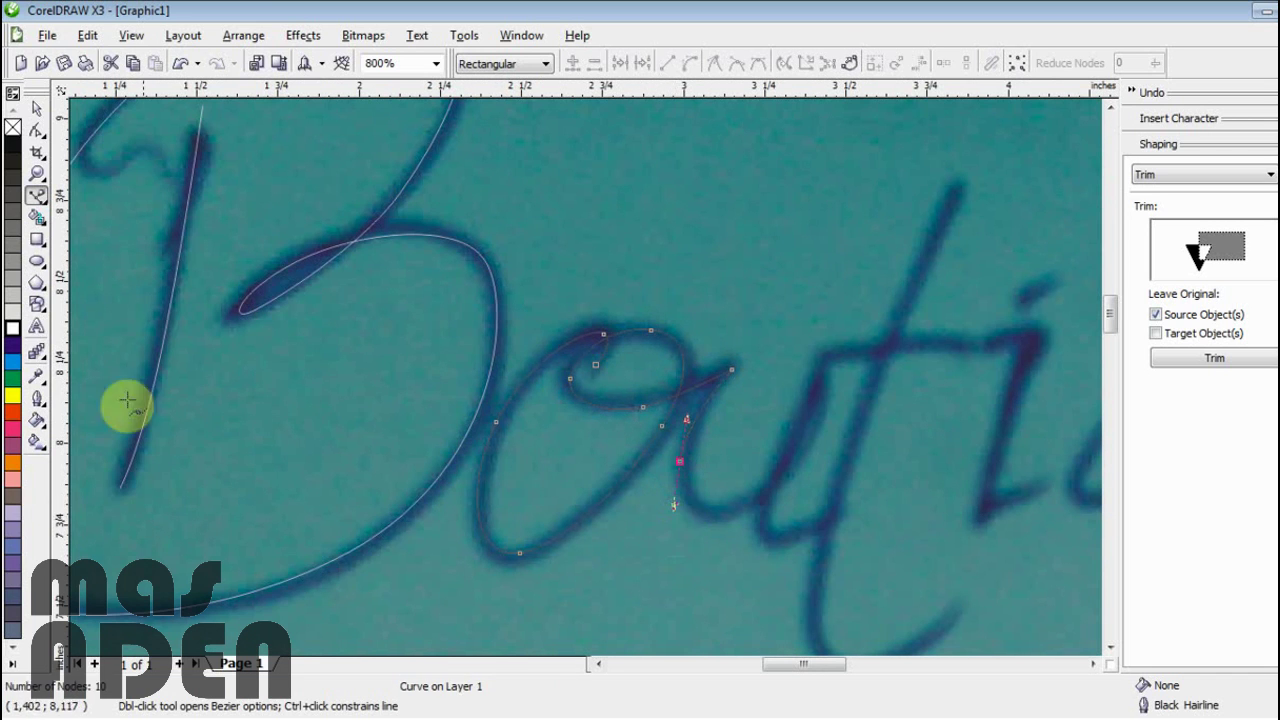
pyautogui.scroll(-1, 610, 376)
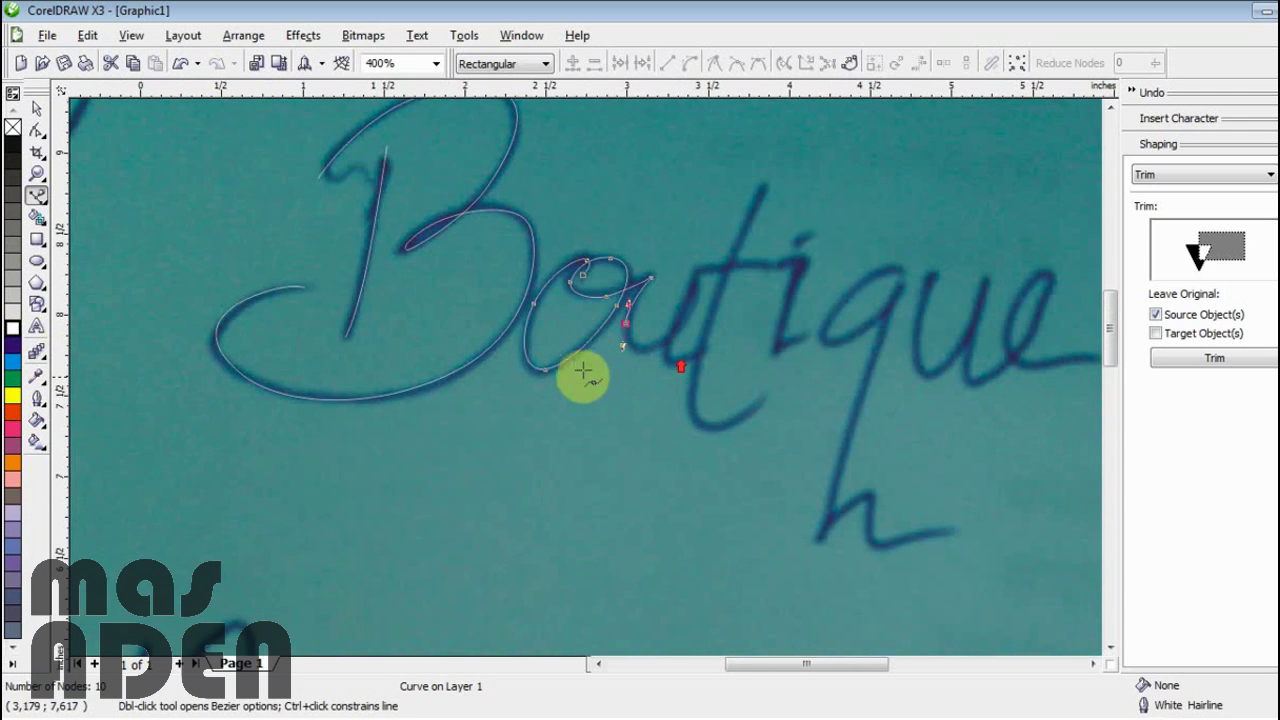
pyautogui.scroll(2, 580, 371)
pyautogui.moveTo(508, 418); pyautogui.dragTo(570, 407)
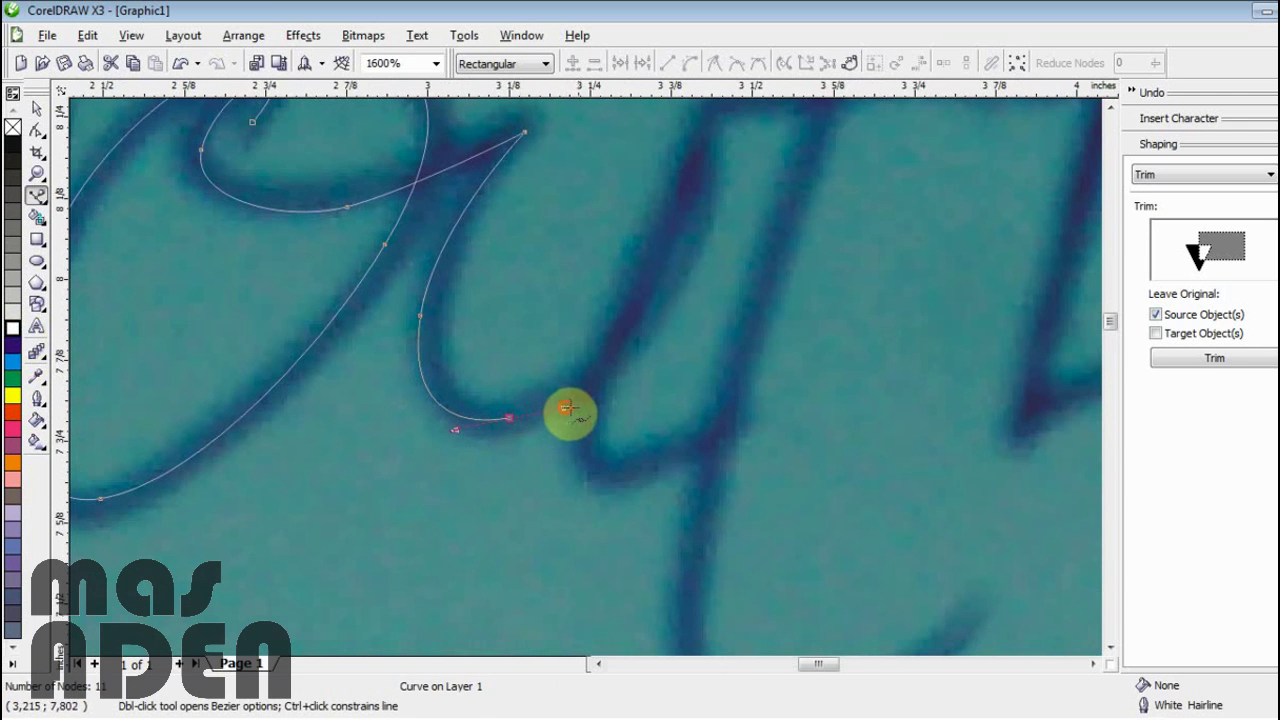
pyautogui.scroll(-1, 680, 266)
pyautogui.scroll(1, 588, 370)
pyautogui.moveTo(600, 327); pyautogui.dragTo(623, 235)
pyautogui.moveTo(561, 324); pyautogui.dragTo(543, 366)
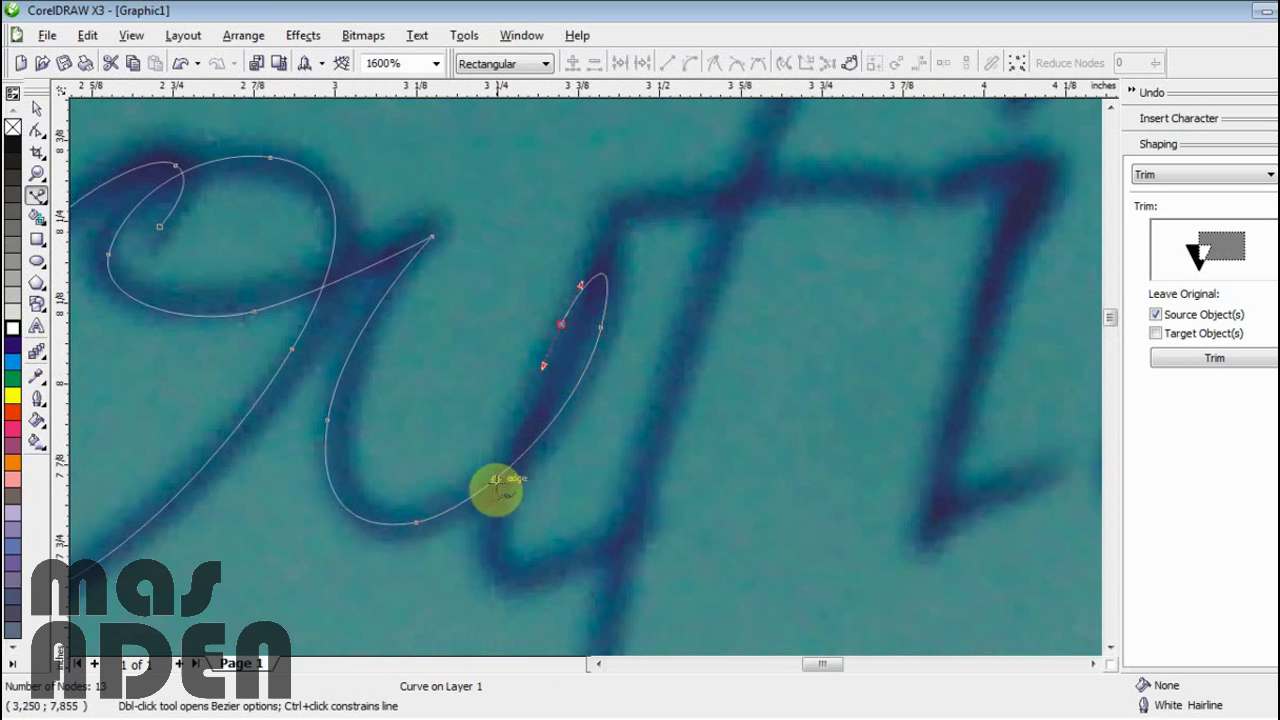
pyautogui.moveTo(498, 543); pyautogui.dragTo(518, 592)
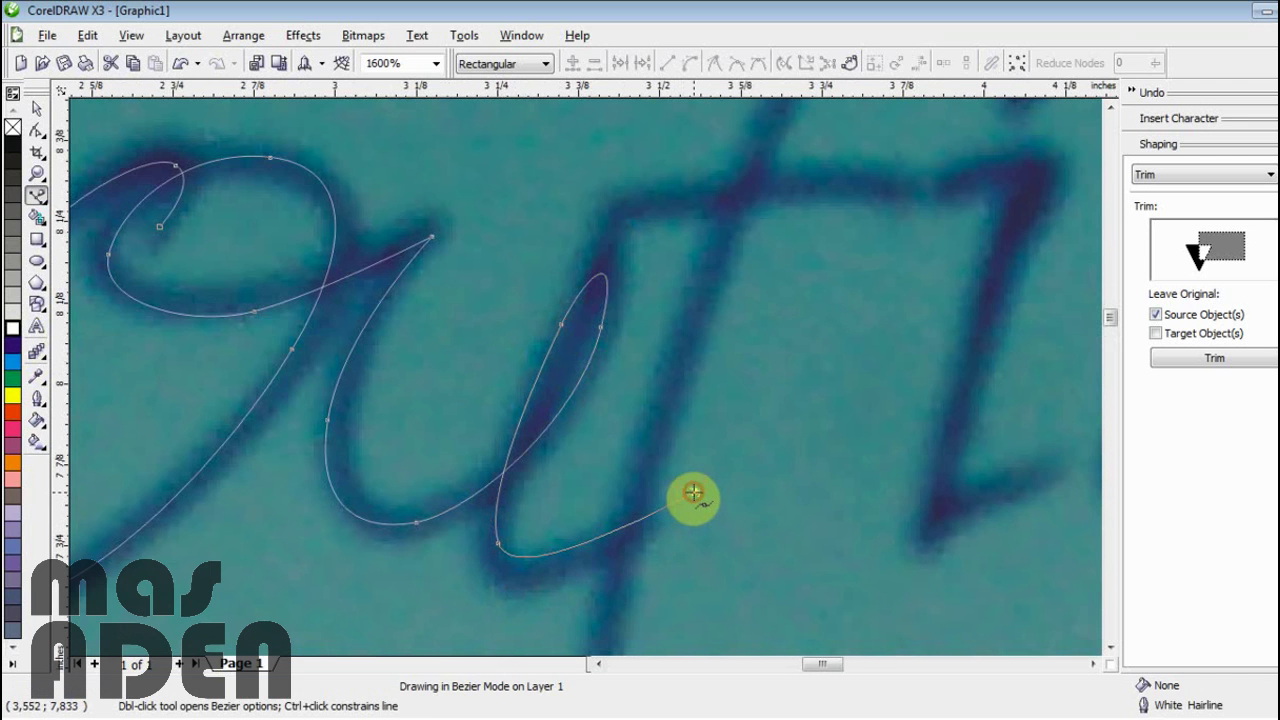
pyautogui.click(45, 106)
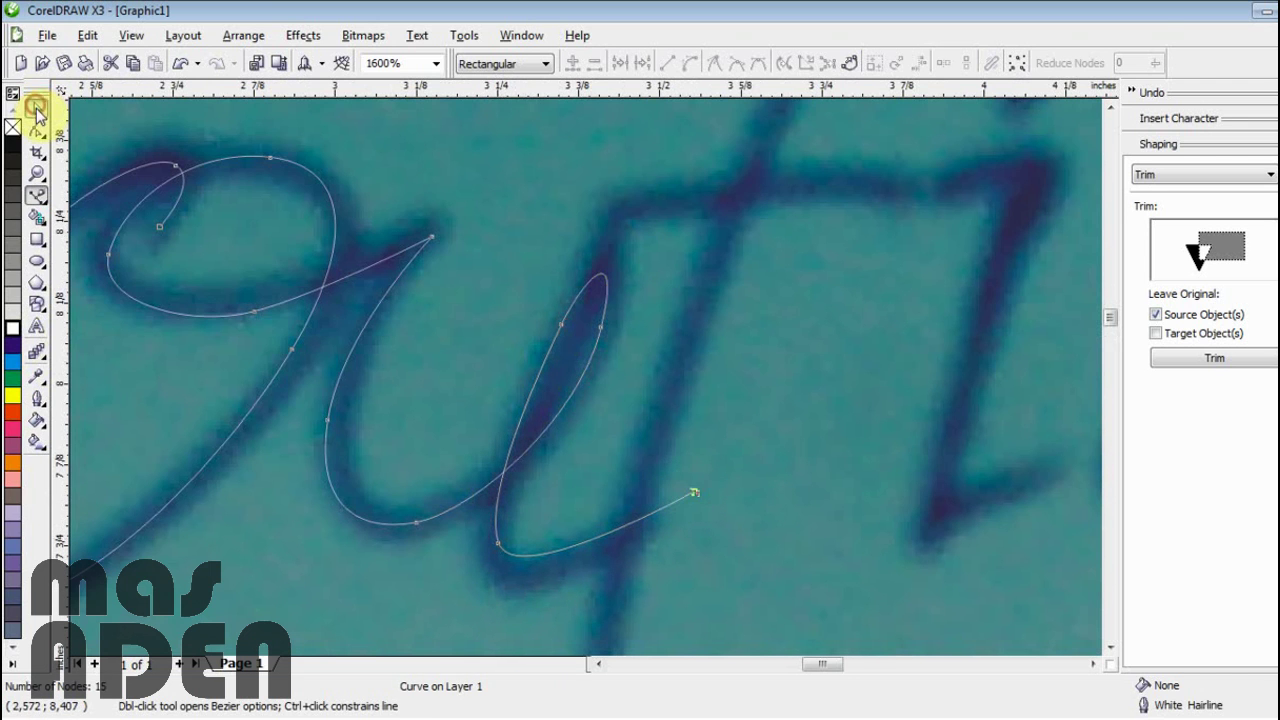
# - Trace the slanted stem and bottom hook of the letter t as a separate Bezier curve
pyautogui.click(36, 196)
pyautogui.scroll(-2, 650, 400)
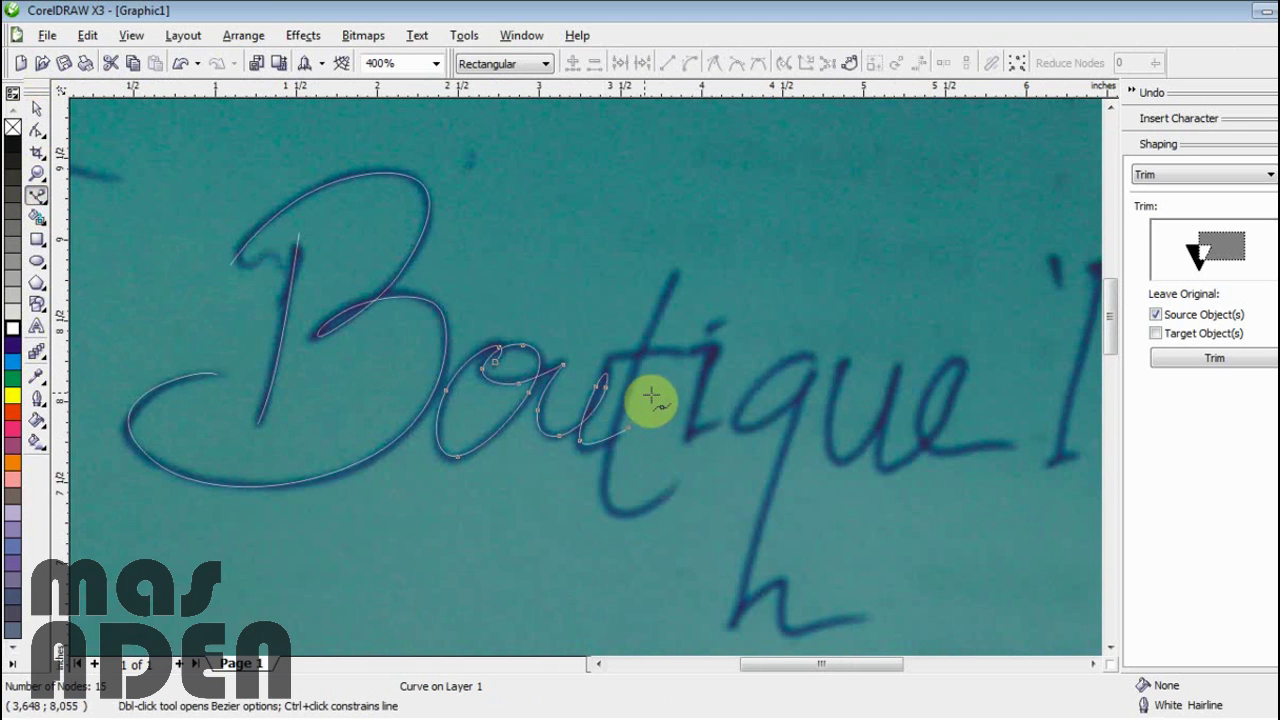
pyautogui.scroll(1, 600, 300)
pyautogui.click(634, 138)
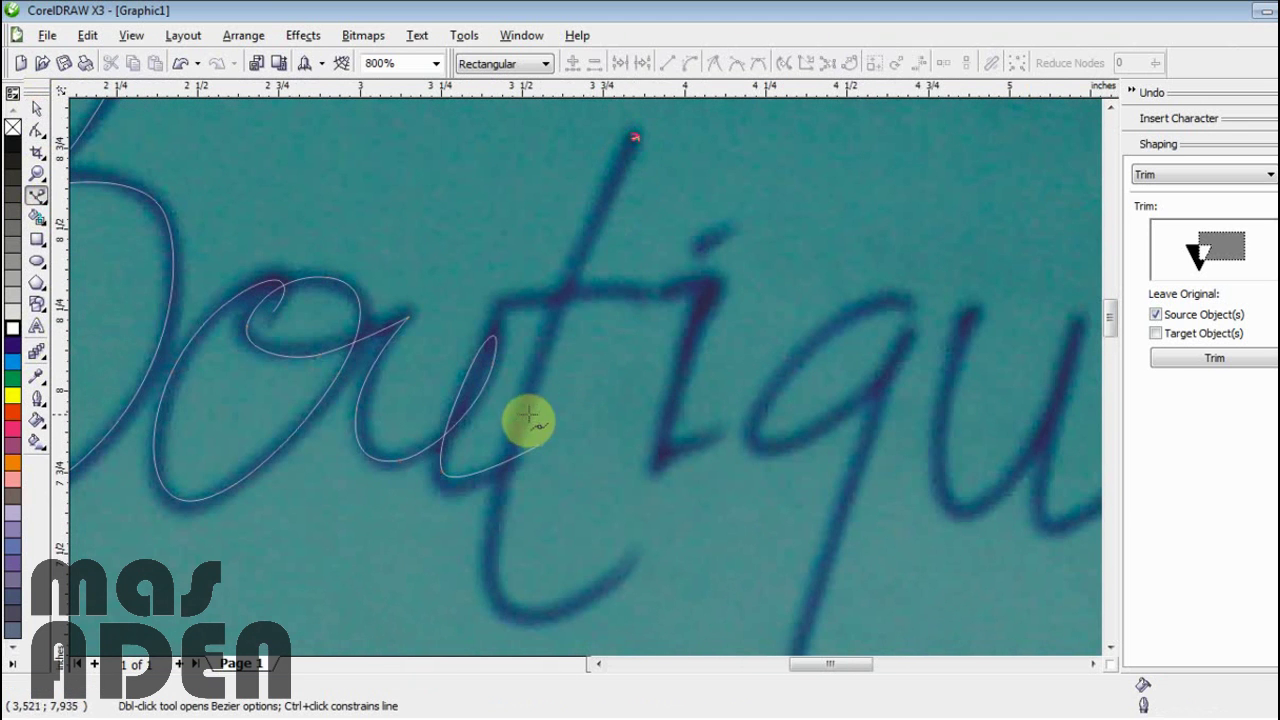
pyautogui.moveTo(518, 410); pyautogui.dragTo(492, 505)
pyautogui.moveTo(522, 622); pyautogui.dragTo(608, 600)
pyautogui.click(635, 554)
pyautogui.click(35, 108)
# - Trace the crossbar of the t as a separate Bezier curve ending just before the i
pyautogui.click(38, 198)
pyautogui.scroll(-1, 673, 290)
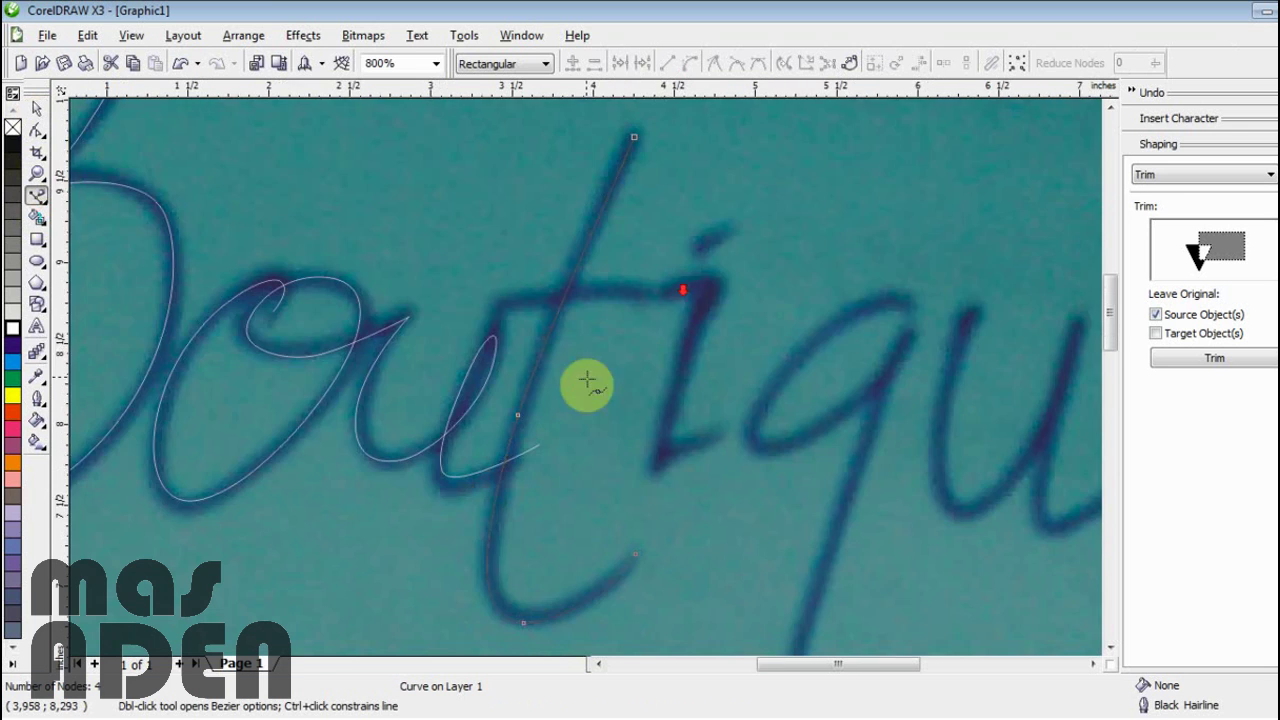
pyautogui.scroll(1, 591, 381)
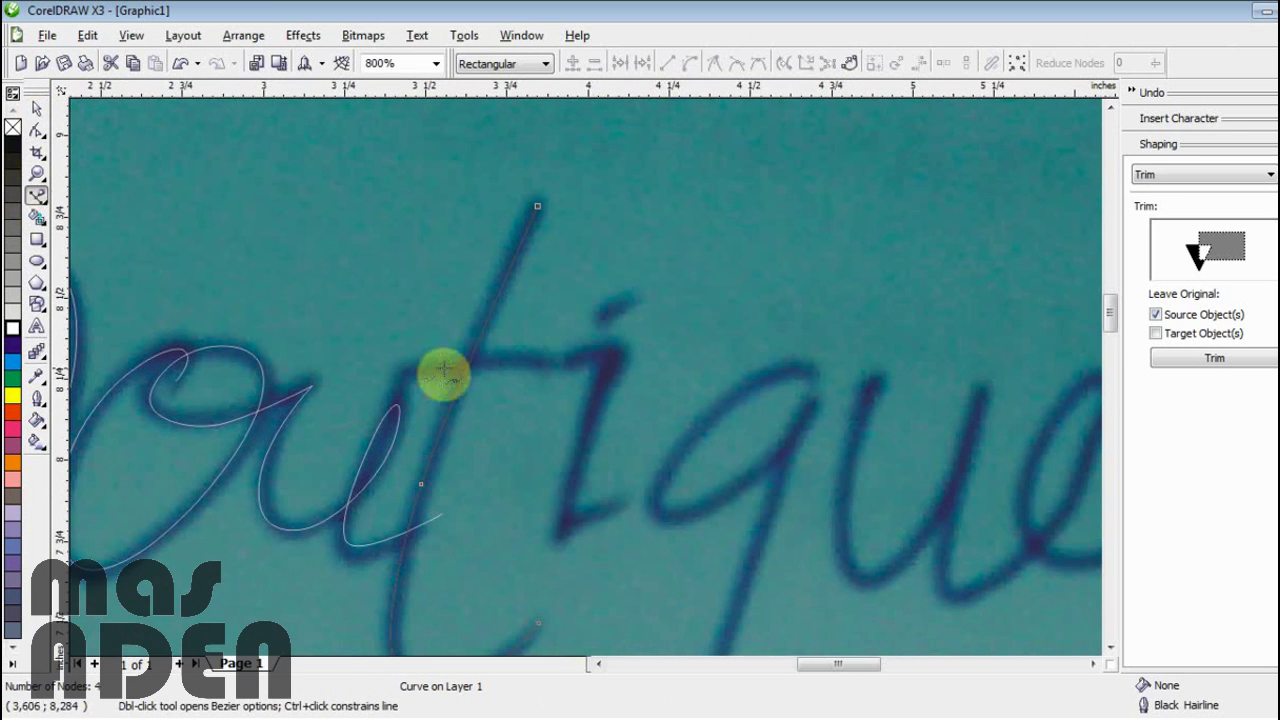
pyautogui.moveTo(361, 376); pyautogui.dragTo(541, 355)
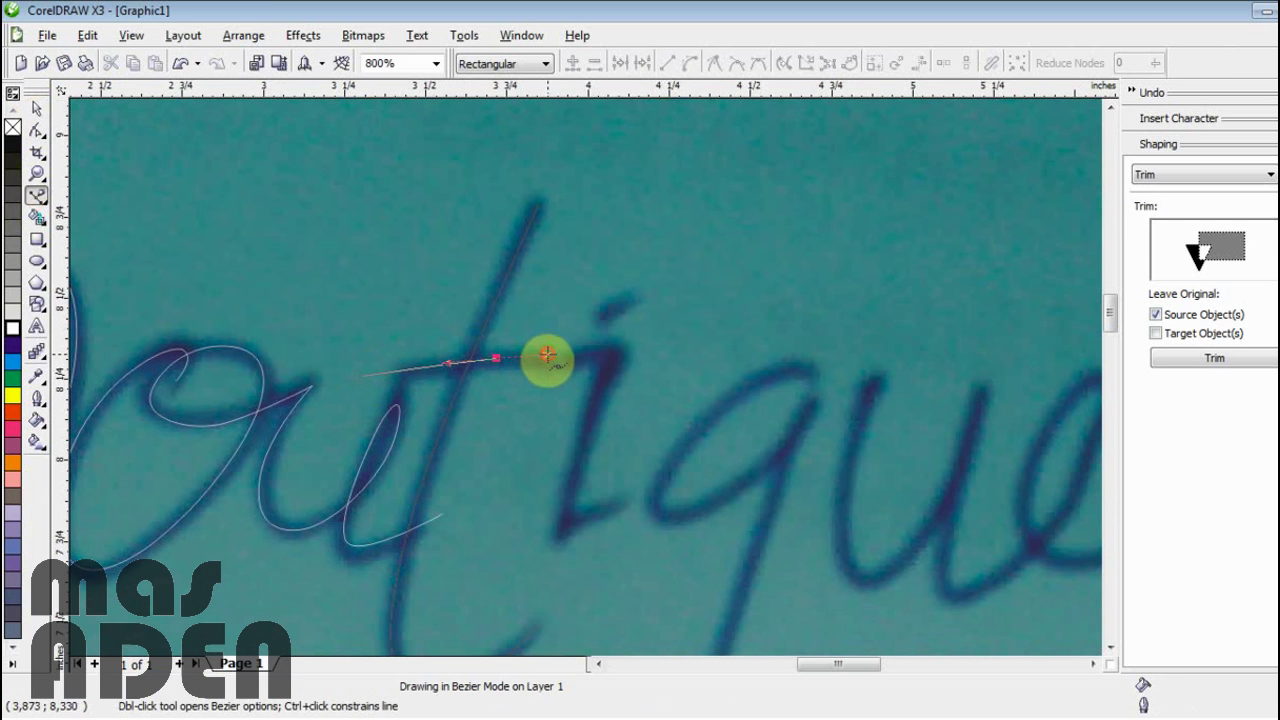
pyautogui.click(547, 355)
pyautogui.click(38, 108)
# - Trace the body of the letter i, from its entry stroke down to the base and out along the short tail
pyautogui.click(37, 194)
pyautogui.scroll(1, 575, 365)
pyautogui.click(465, 350)
pyautogui.moveTo(559, 311); pyautogui.dragTo(595, 304)
pyautogui.scroll(-1, 529, 510)
pyautogui.scroll(-2, 584, 388)
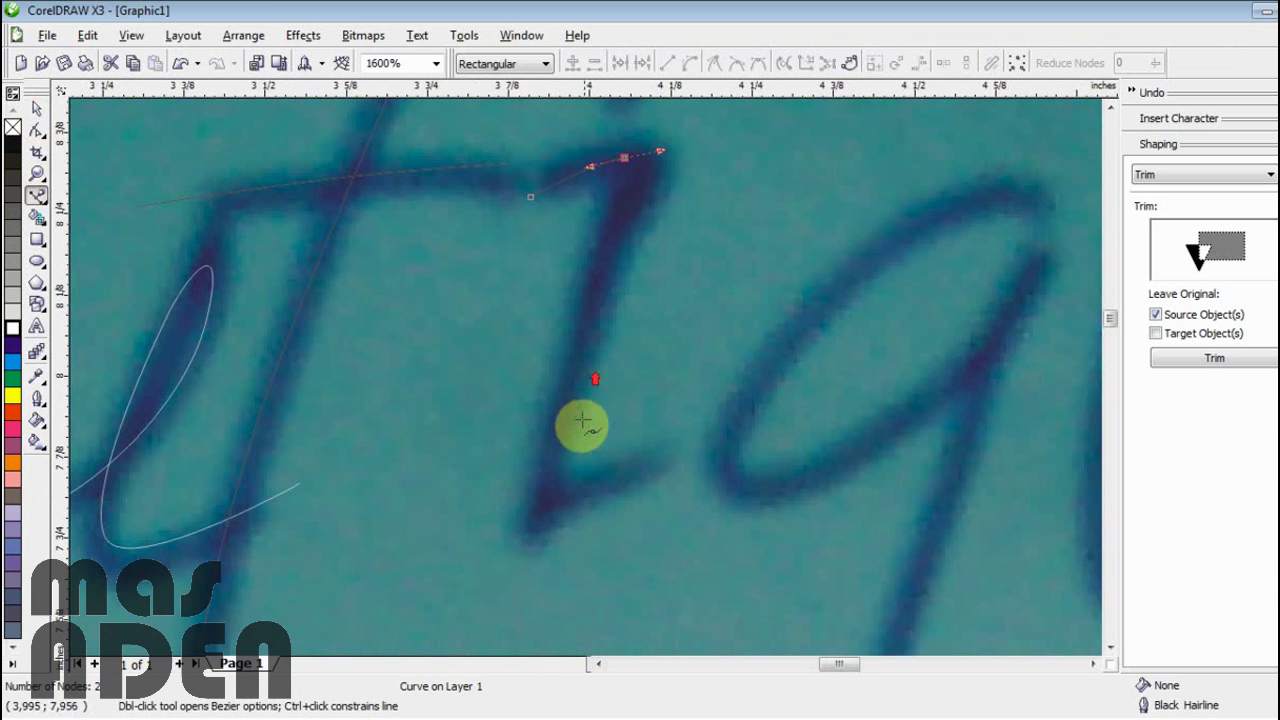
pyautogui.click(538, 517)
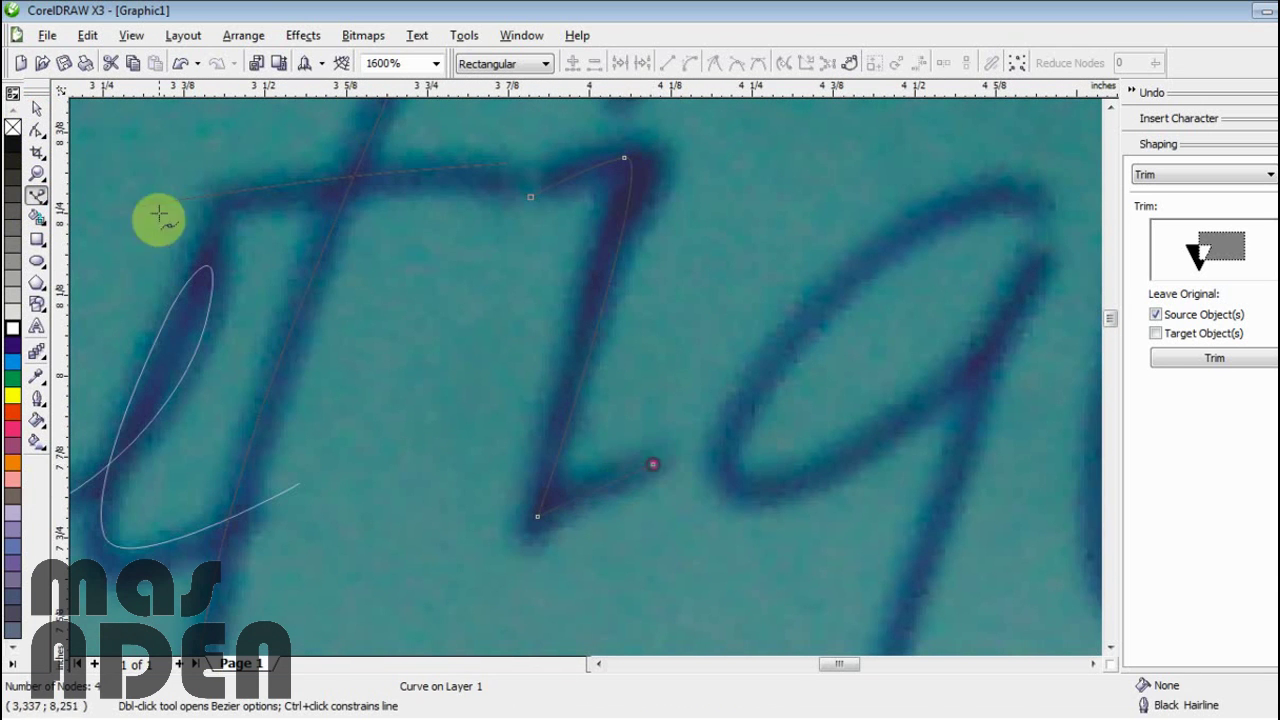
pyautogui.click(36, 108)
pyautogui.click(37, 194)
pyautogui.scroll(-2, 787, 317)
pyautogui.scroll(2, 719, 351)
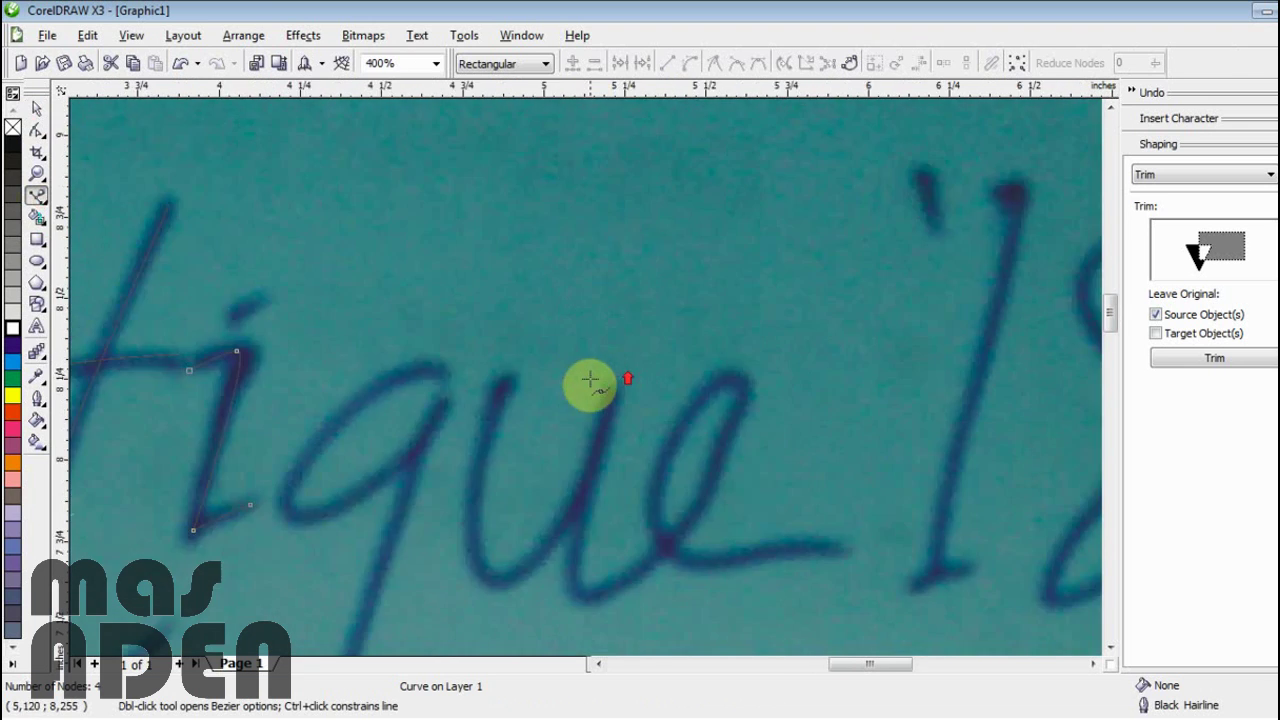
# - Trace the bowl of the letter q as a new Bezier curve, closing up to the top of its stem
pyautogui.scroll(-2, 545, 385)
pyautogui.scroll(1, 545, 403)
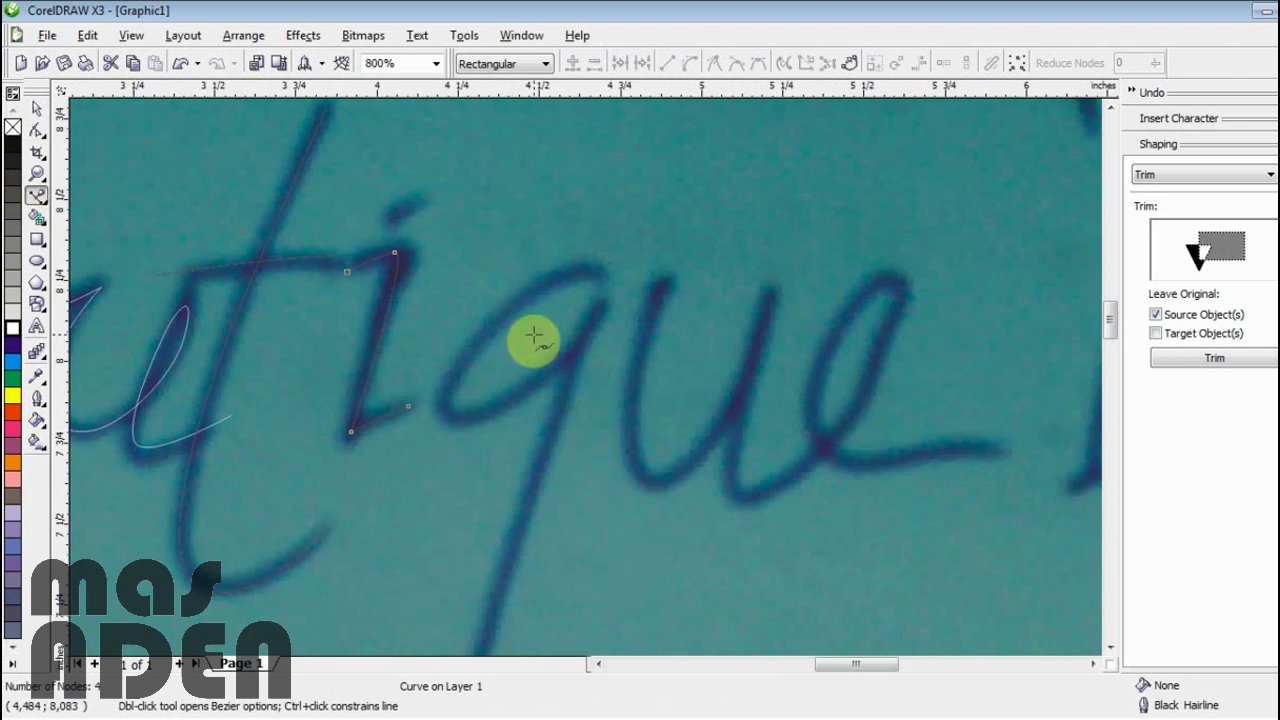
pyautogui.scroll(1, 537, 343)
pyautogui.moveTo(603, 274); pyautogui.dragTo(534, 306)
pyautogui.moveTo(402, 497); pyautogui.dragTo(399, 569)
pyautogui.moveTo(554, 488); pyautogui.dragTo(623, 460)
pyautogui.hotkey('ctrl', 'z')
pyautogui.click(711, 320)
# - Extend the q curve with a straight segment down its slanted stem to the foot of the descender
pyautogui.scroll(-1, 690, 393)
pyautogui.scroll(-1, 583, 412)
pyautogui.scroll(1, 558, 456)
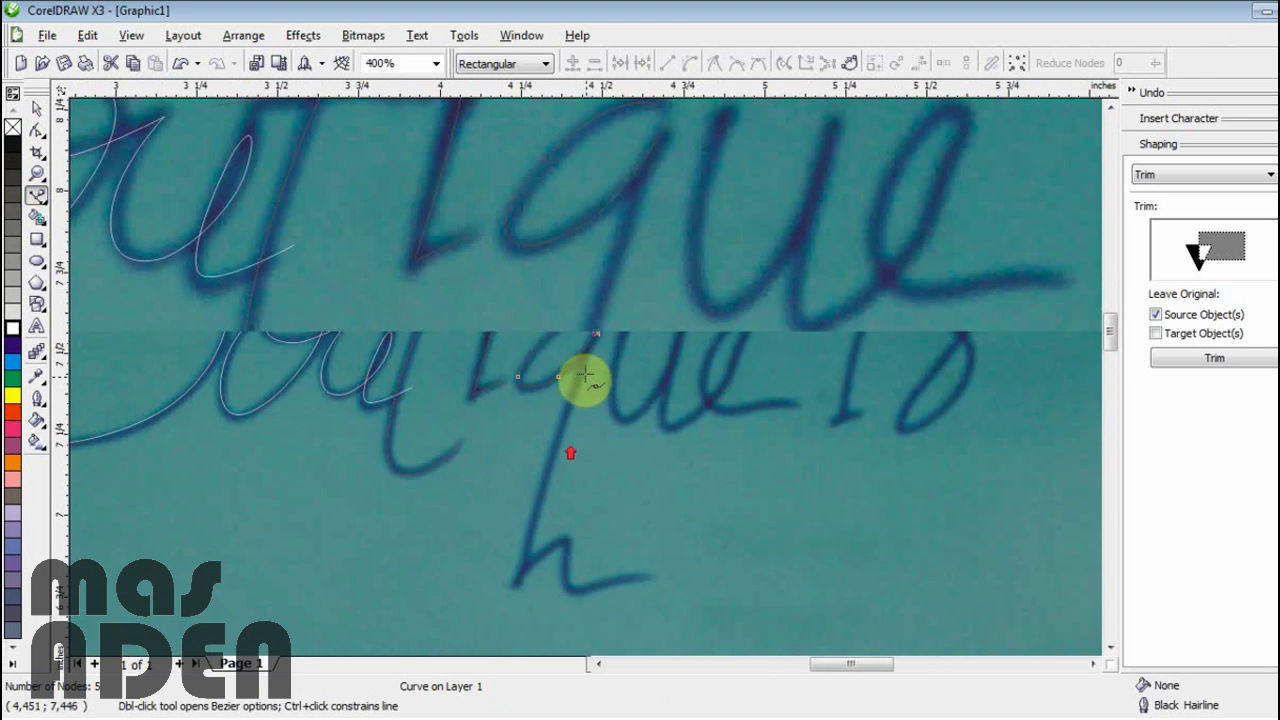
pyautogui.click(505, 633)
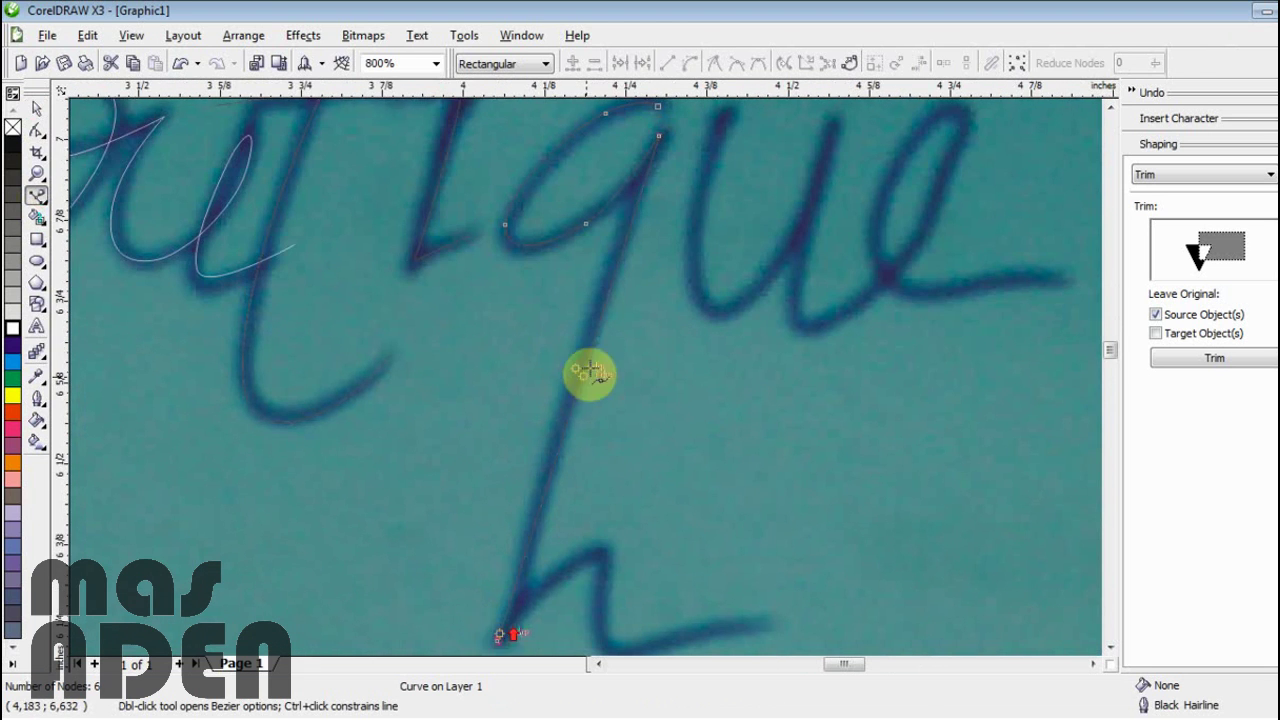
# - Continue the q curve through the h-shaped flourish at its foot and out along the final tail, ending the curve there
pyautogui.scroll(1, 586, 371)
pyautogui.moveTo(676, 256); pyautogui.dragTo(743, 206)
pyautogui.moveTo(797, 246); pyautogui.dragTo(783, 297)
pyautogui.scroll(-1, 783, 298)
pyautogui.scroll(1, 609, 420)
pyautogui.moveTo(618, 450); pyautogui.dragTo(698, 420)
pyautogui.moveTo(874, 392); pyautogui.dragTo(944, 392)
pyautogui.click(966, 408)
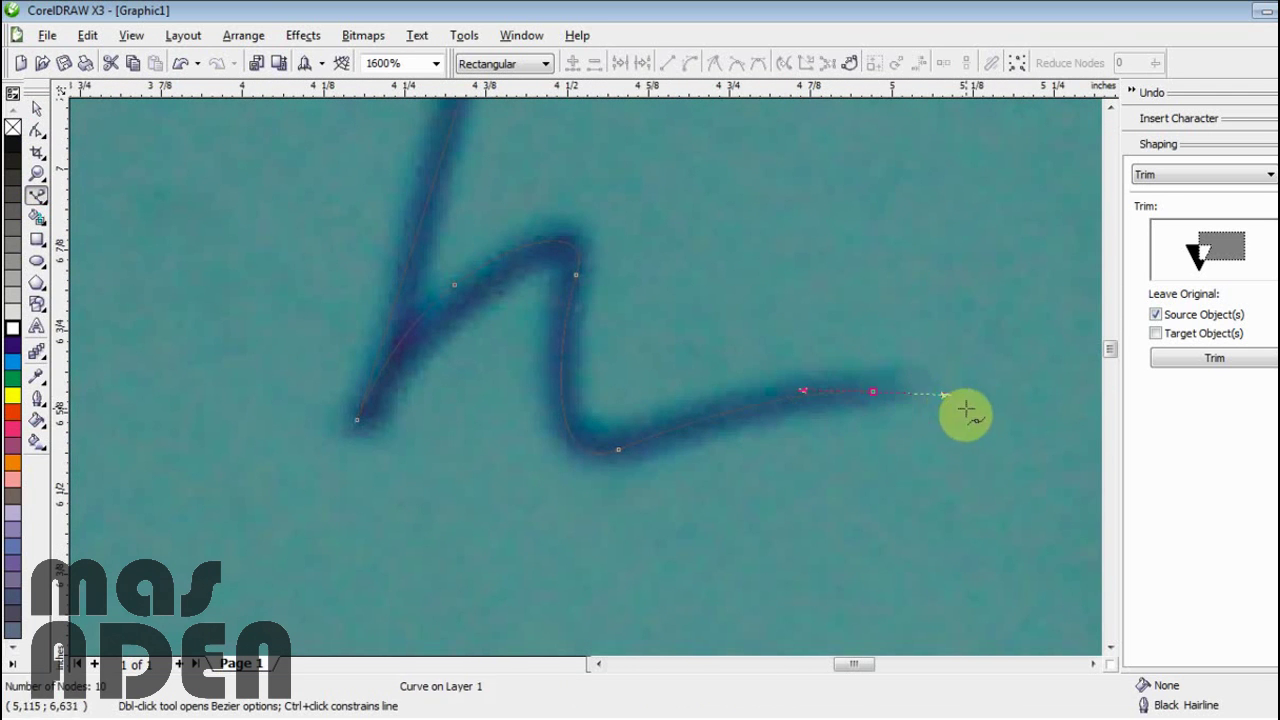
pyautogui.click(35, 115)
# - Start a separate Bezier curve tracing the second letter u from its first stroke around the base to the second stem's top
pyautogui.click(37, 195)
pyautogui.scroll(-3, 586, 380)
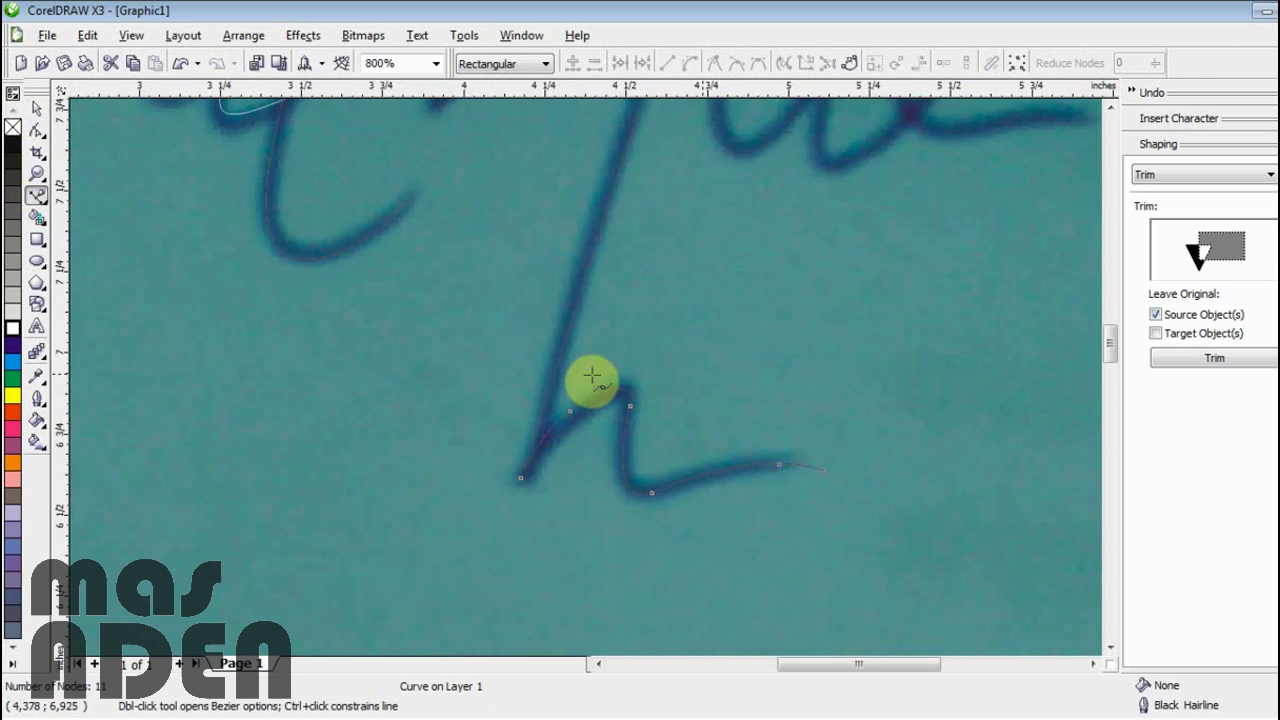
pyautogui.scroll(2, 522, 355)
pyautogui.click(494, 228)
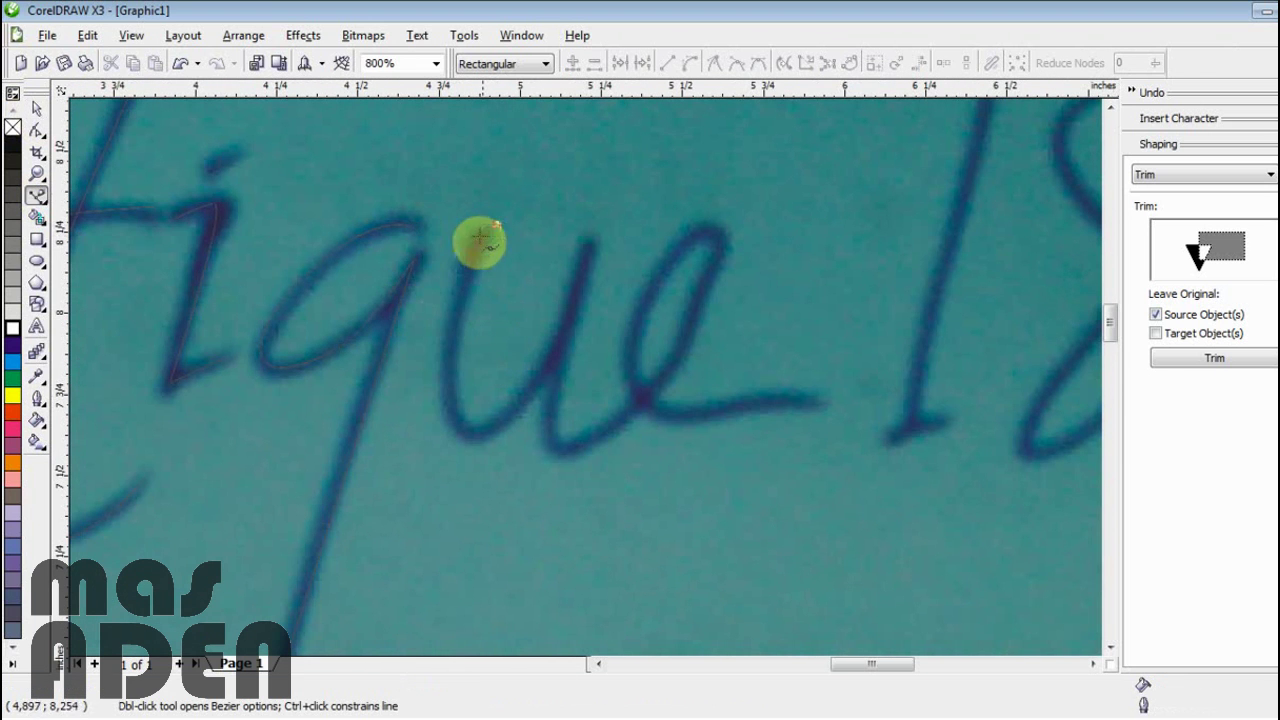
pyautogui.moveTo(432, 375); pyautogui.dragTo(419, 427)
pyautogui.moveTo(518, 400); pyautogui.dragTo(563, 340)
pyautogui.click(586, 242)
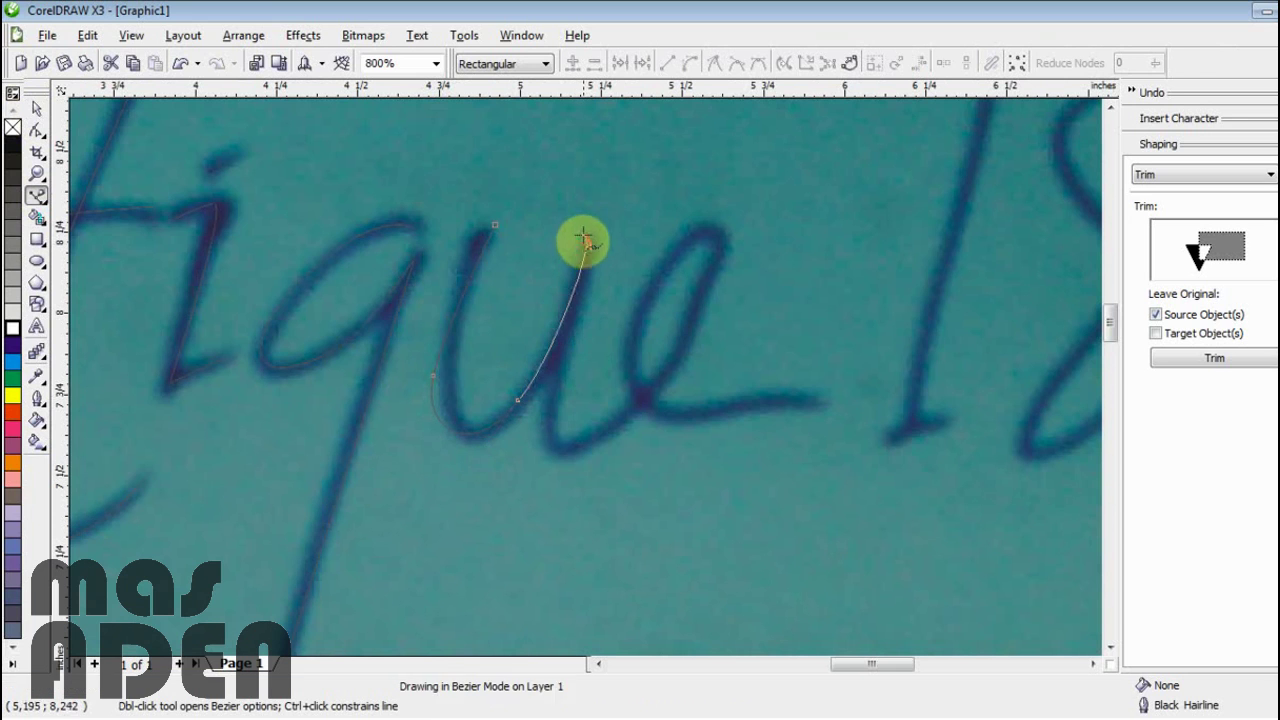
# - Continue the curve down the u's second stem, through the loop of the e and out along its tail, finishing the curve
pyautogui.moveTo(544, 402); pyautogui.dragTo(549, 446)
pyautogui.moveTo(648, 401); pyautogui.dragTo(716, 332)
pyautogui.moveTo(719, 253); pyautogui.dragTo(694, 243)
pyautogui.moveTo(629, 339); pyautogui.dragTo(614, 394)
pyautogui.moveTo(690, 411); pyautogui.dragTo(712, 414)
pyautogui.moveTo(831, 402); pyautogui.dragTo(862, 408)
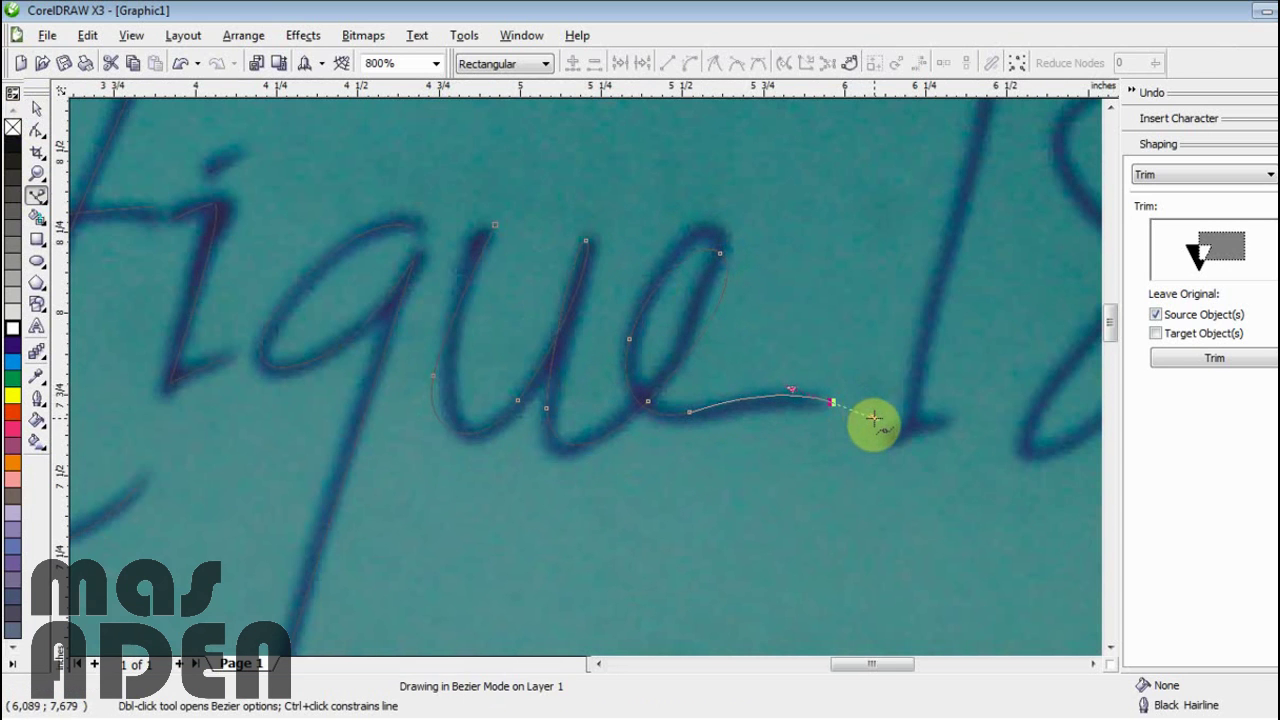
pyautogui.click(36, 108)
# - Lock the photo bitmap of the handwritten lettering so it cannot be selected or moved
pyautogui.click(334, 152)
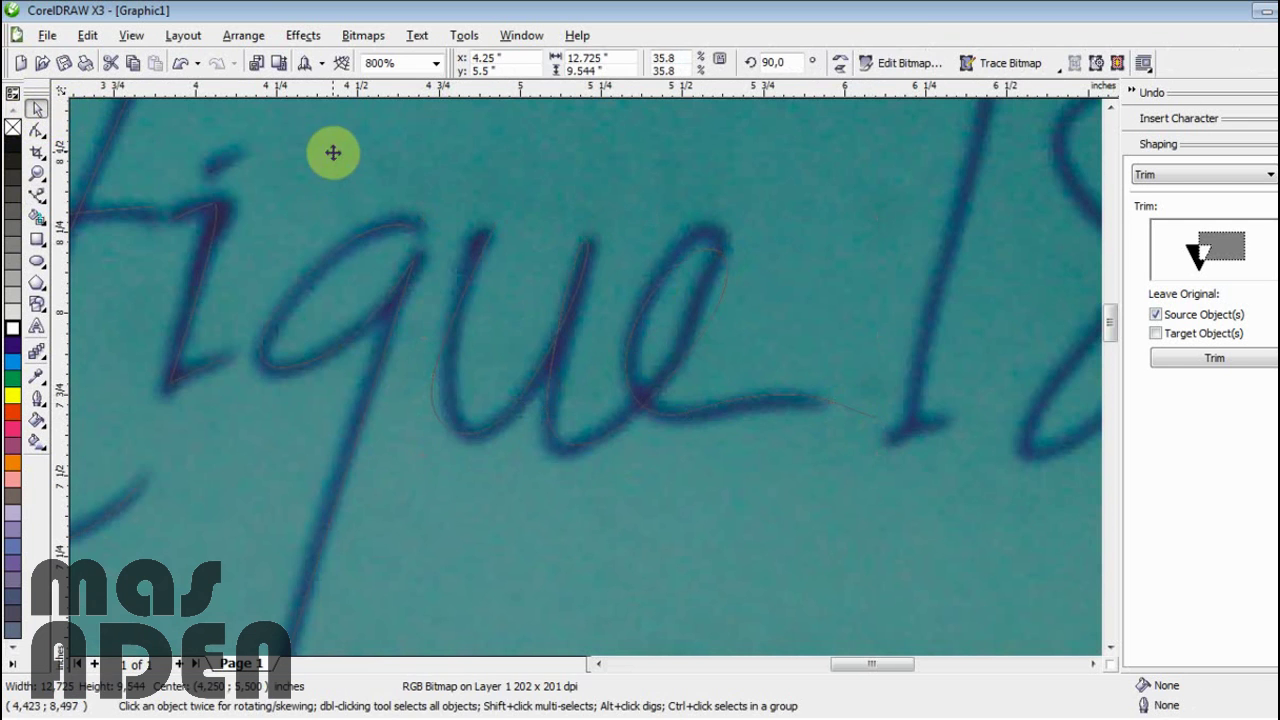
pyautogui.scroll(-1, 585, 428)
pyautogui.scroll(-1, 585, 428)
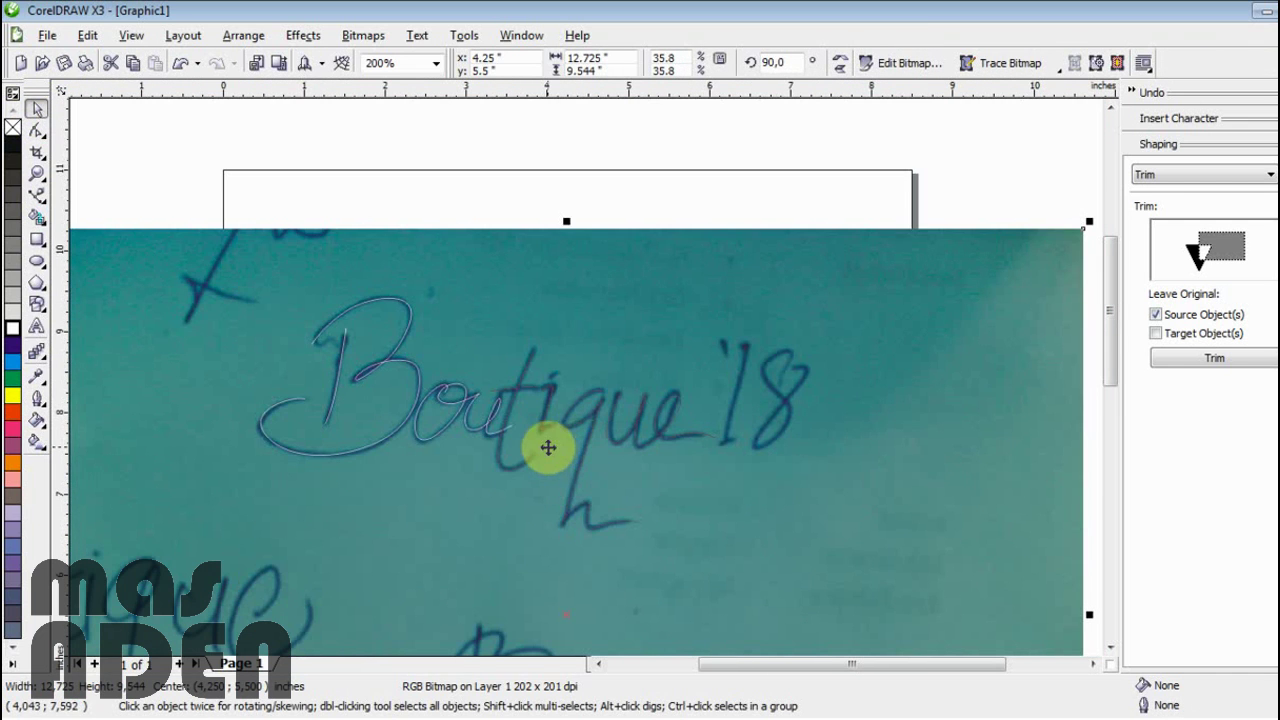
pyautogui.rightClick(168, 310)
pyautogui.click(205, 494)
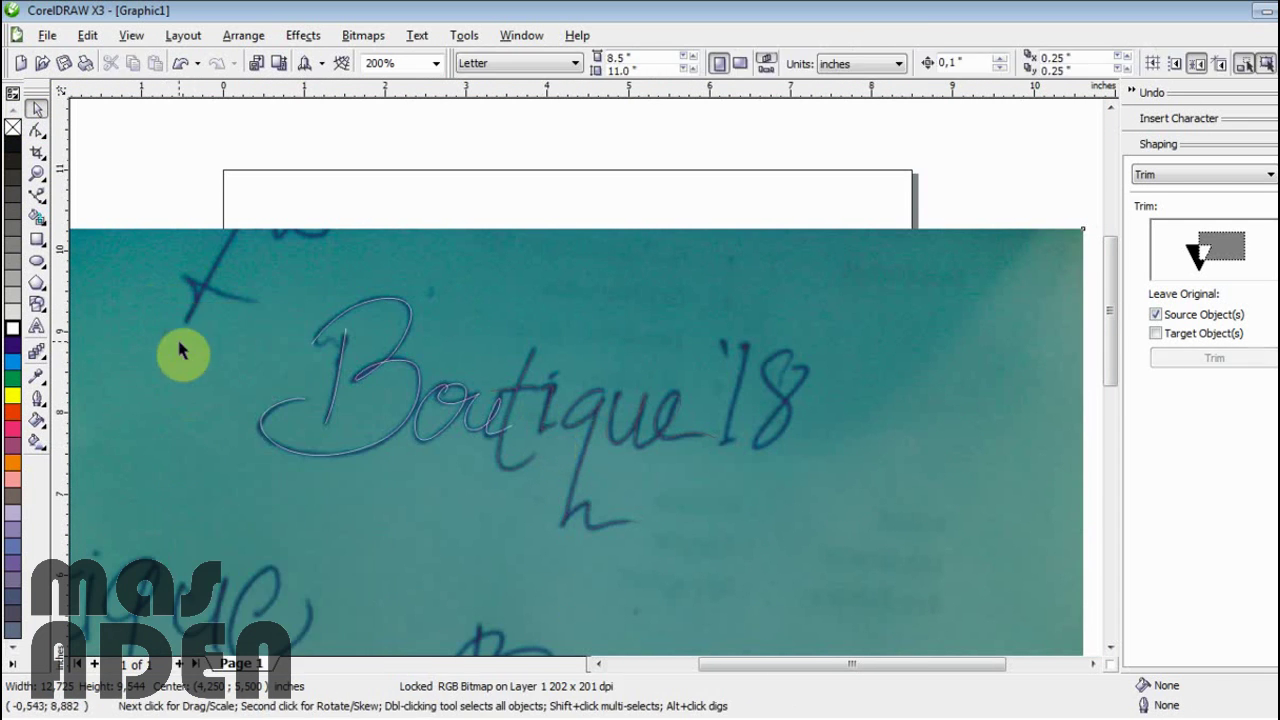
# - Select all the traced letter curves together and give them a white outline
pyautogui.moveTo(200, 200); pyautogui.dragTo(823, 583)
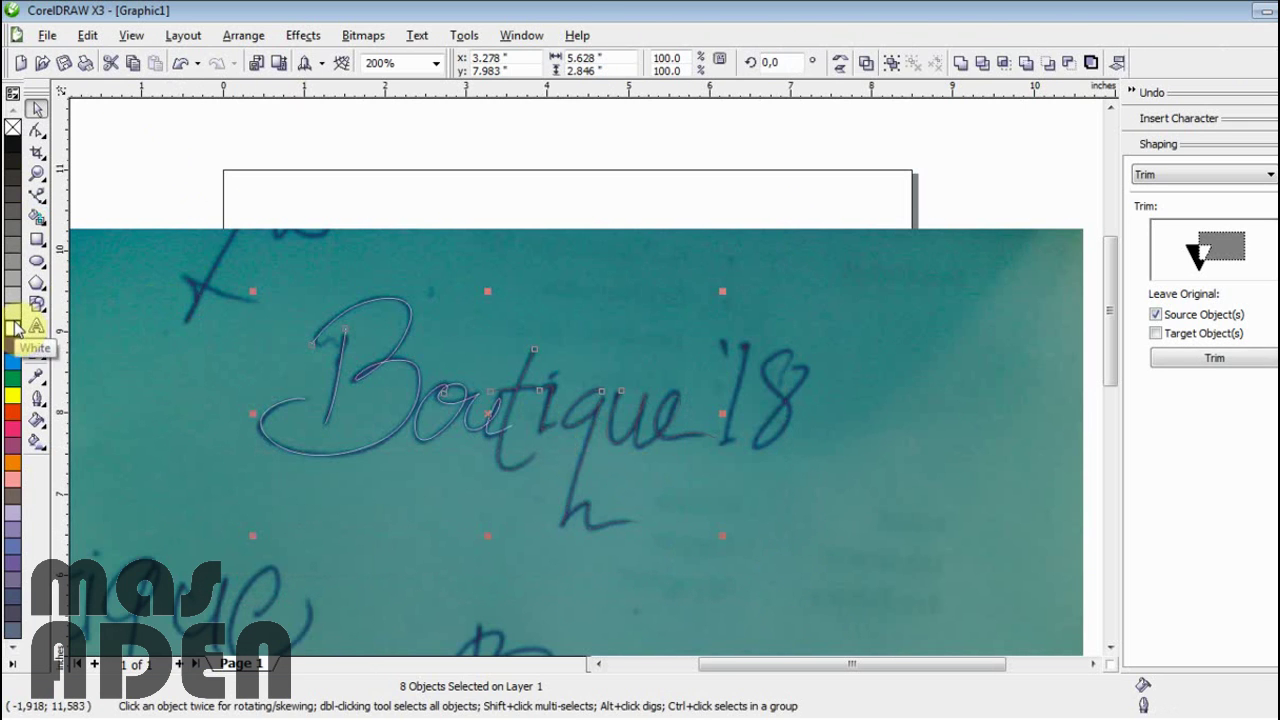
pyautogui.scroll(1, 583, 391)
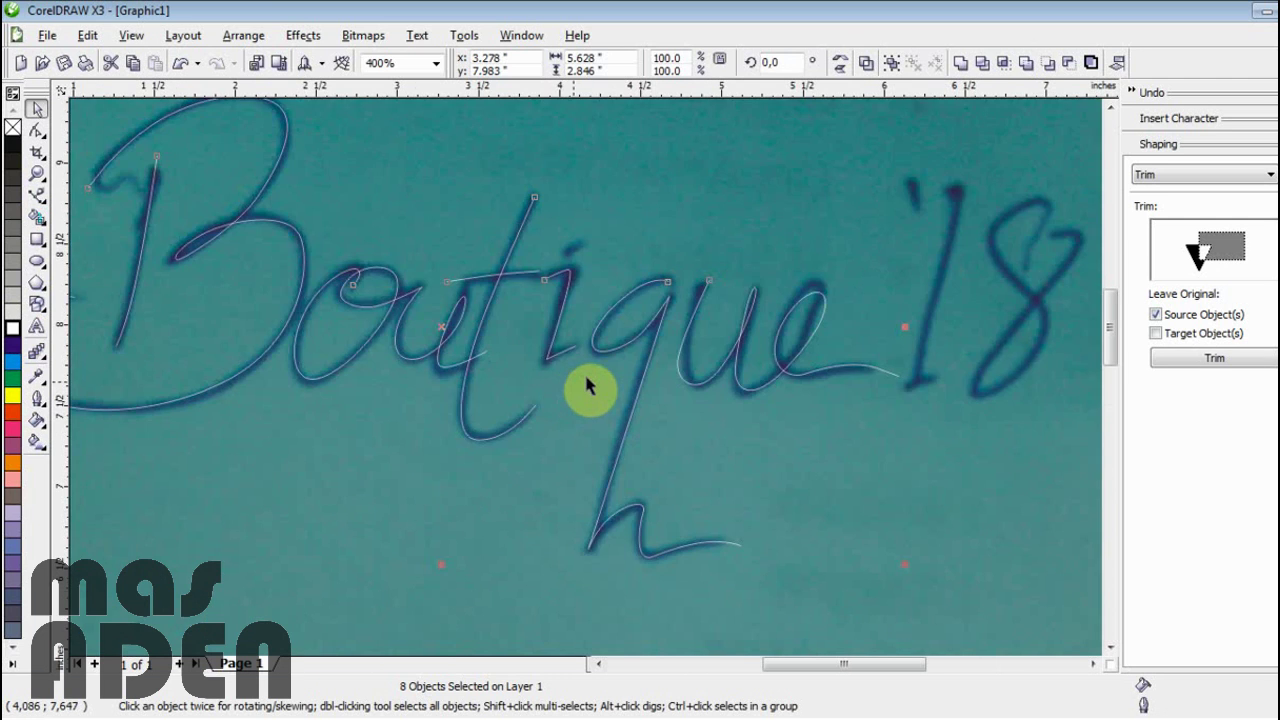
pyautogui.scroll(-1, 587, 387)
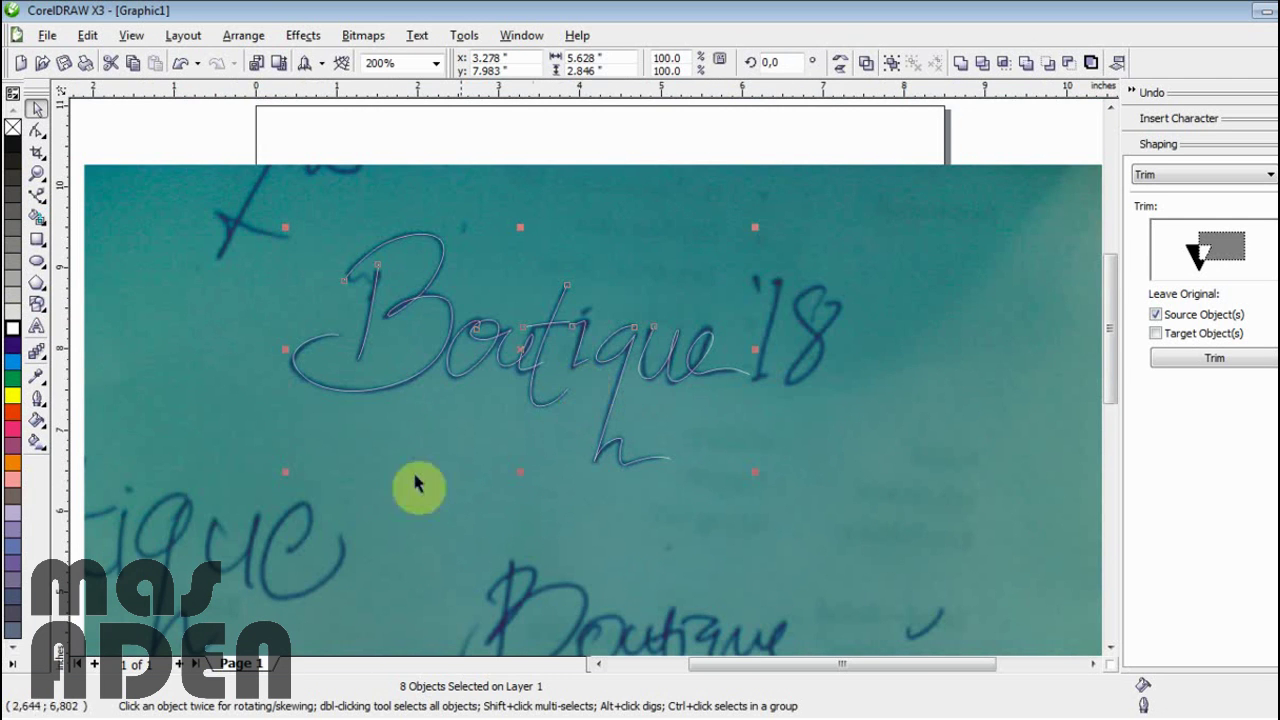
# - Thicken the outlines of the selected letter curves to the preset width equal to 33 px
pyautogui.click(38, 406)
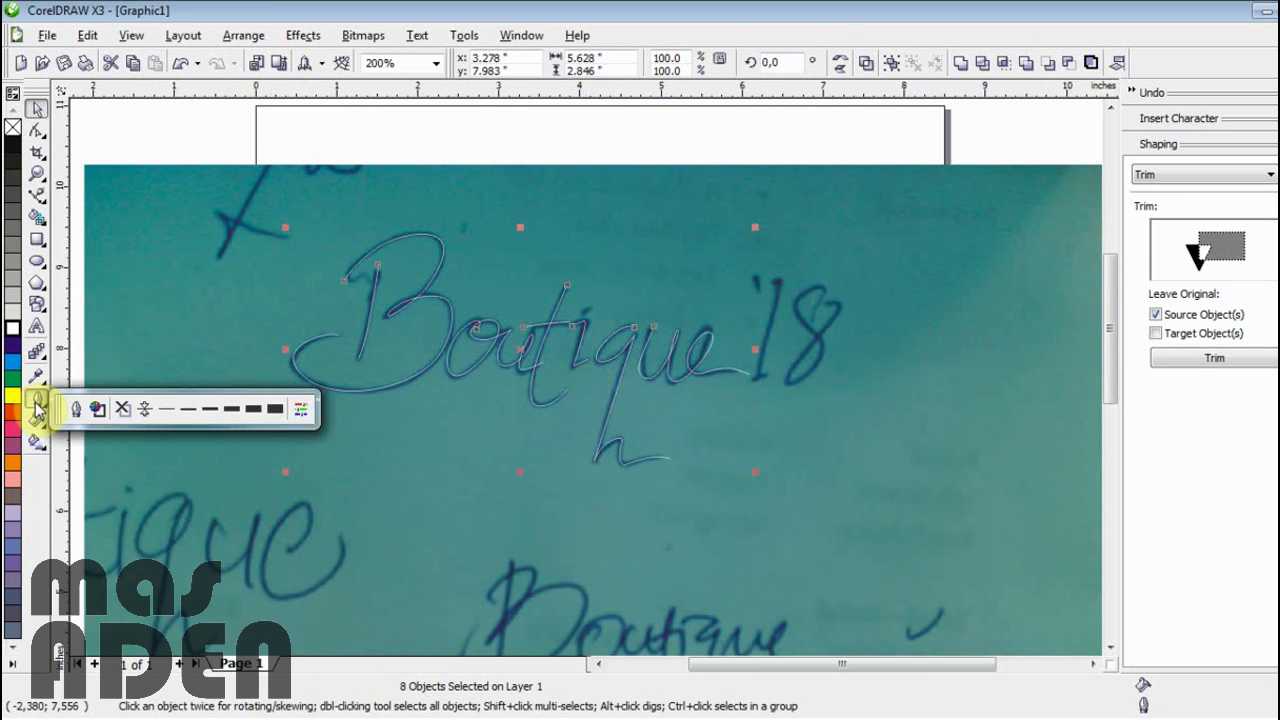
pyautogui.click(208, 416)
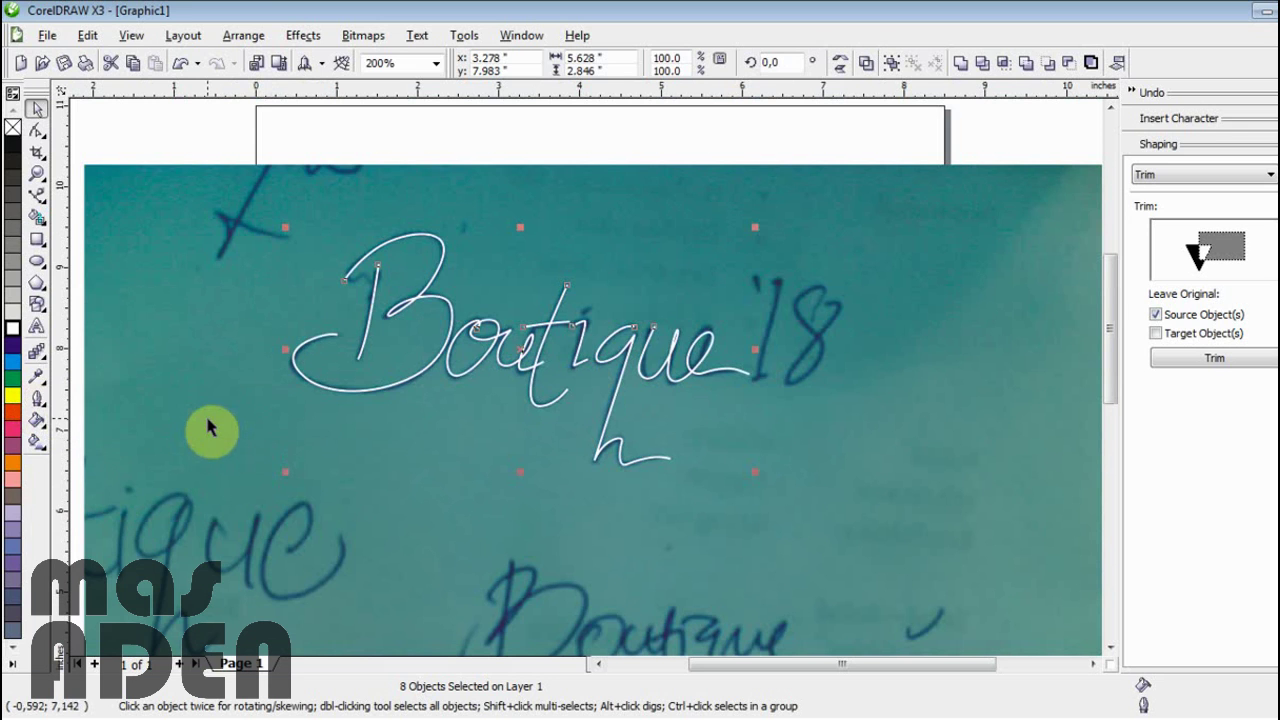
pyautogui.click(36, 405)
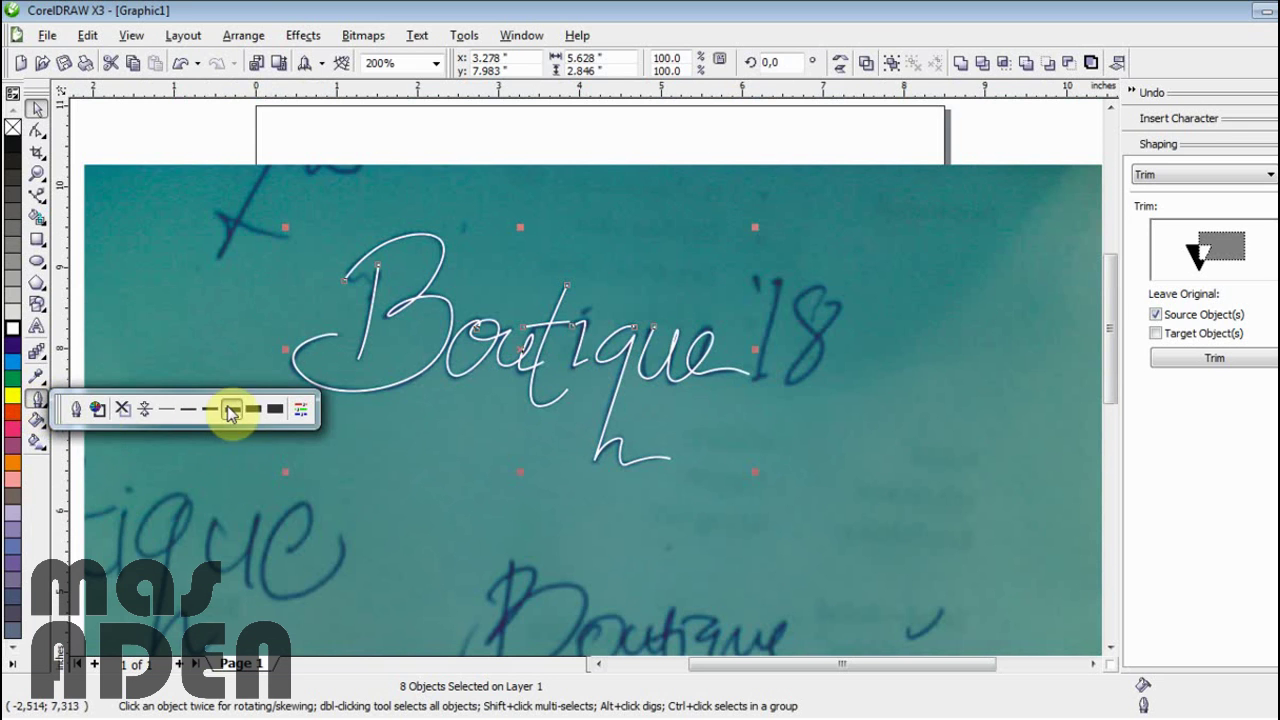
pyautogui.click(231, 410)
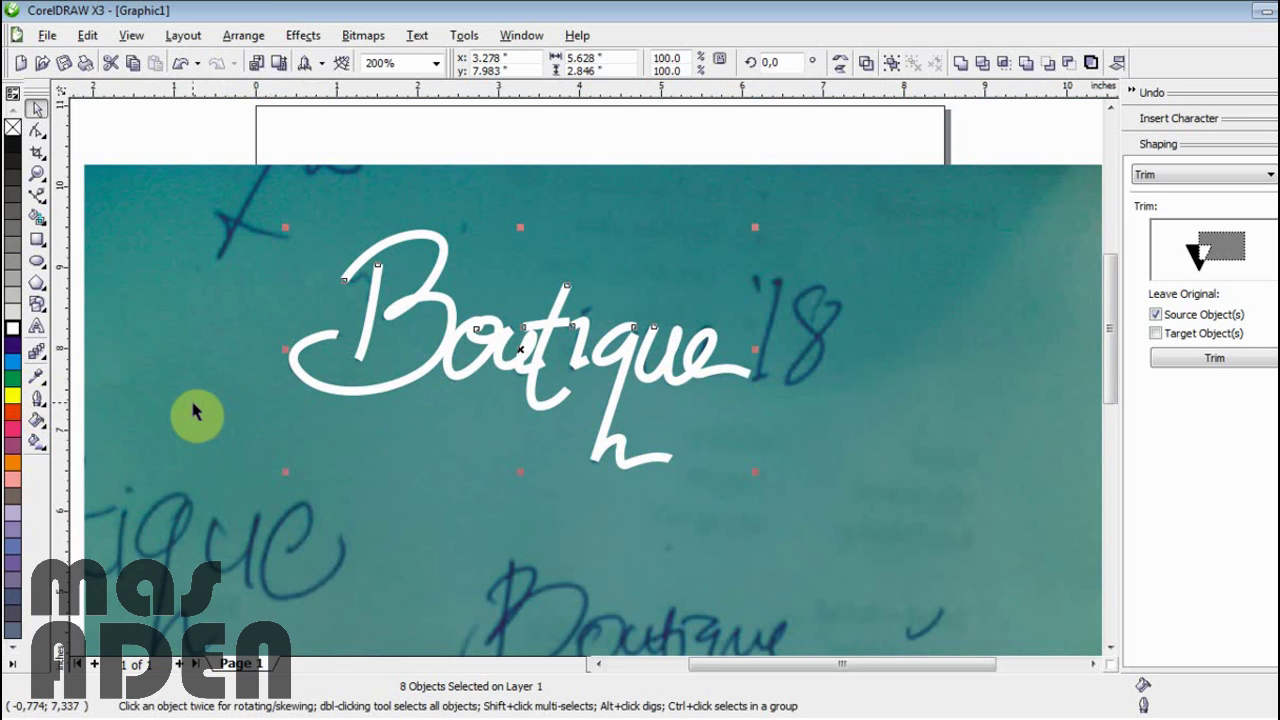
# - Give the outlines rounded corners and line caps and a calligraphic nib with 34% stretch and a -145° angle
pyautogui.click(36, 405)
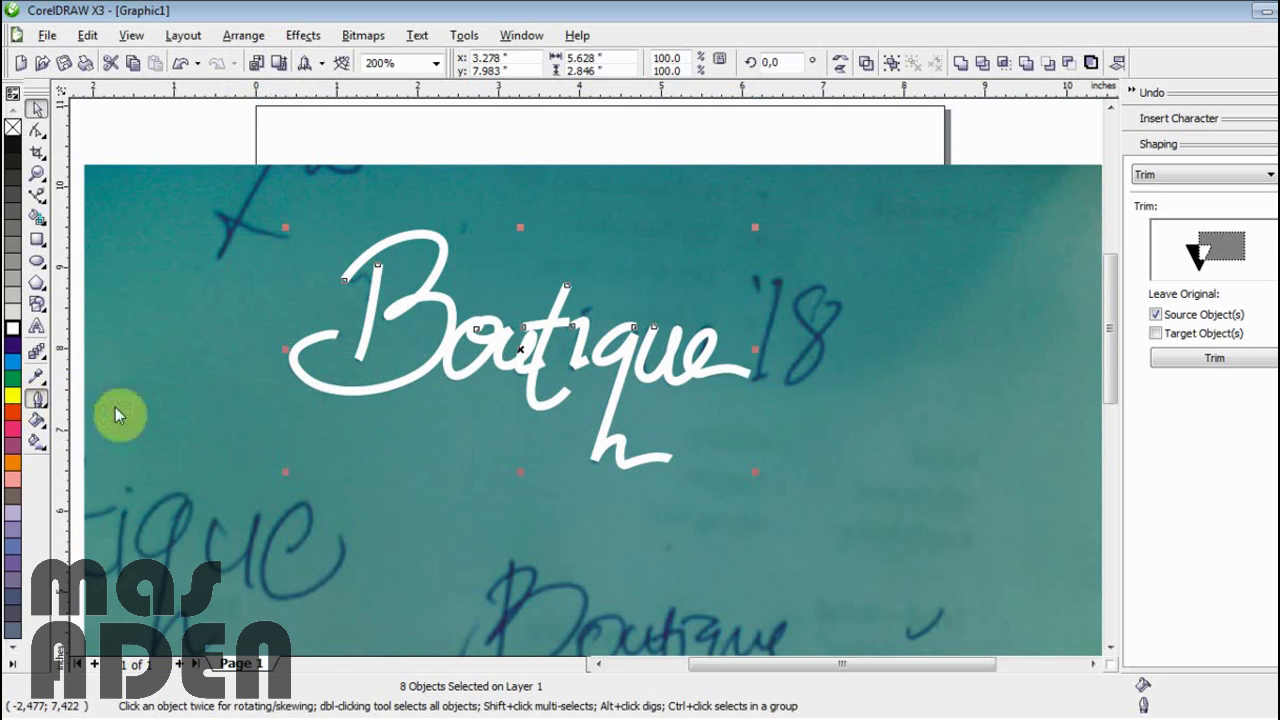
pyautogui.press('F12')
pyautogui.moveTo(645, 200); pyautogui.dragTo(892, 176)
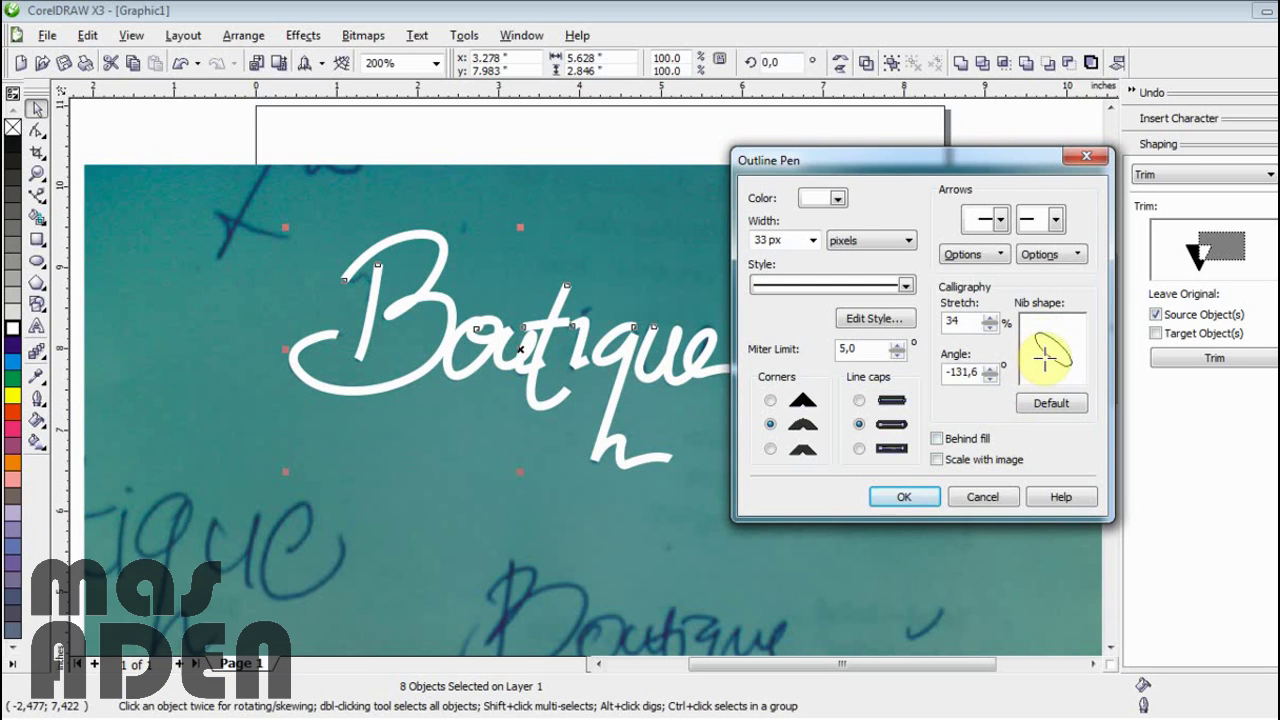
pyautogui.click(926, 499)
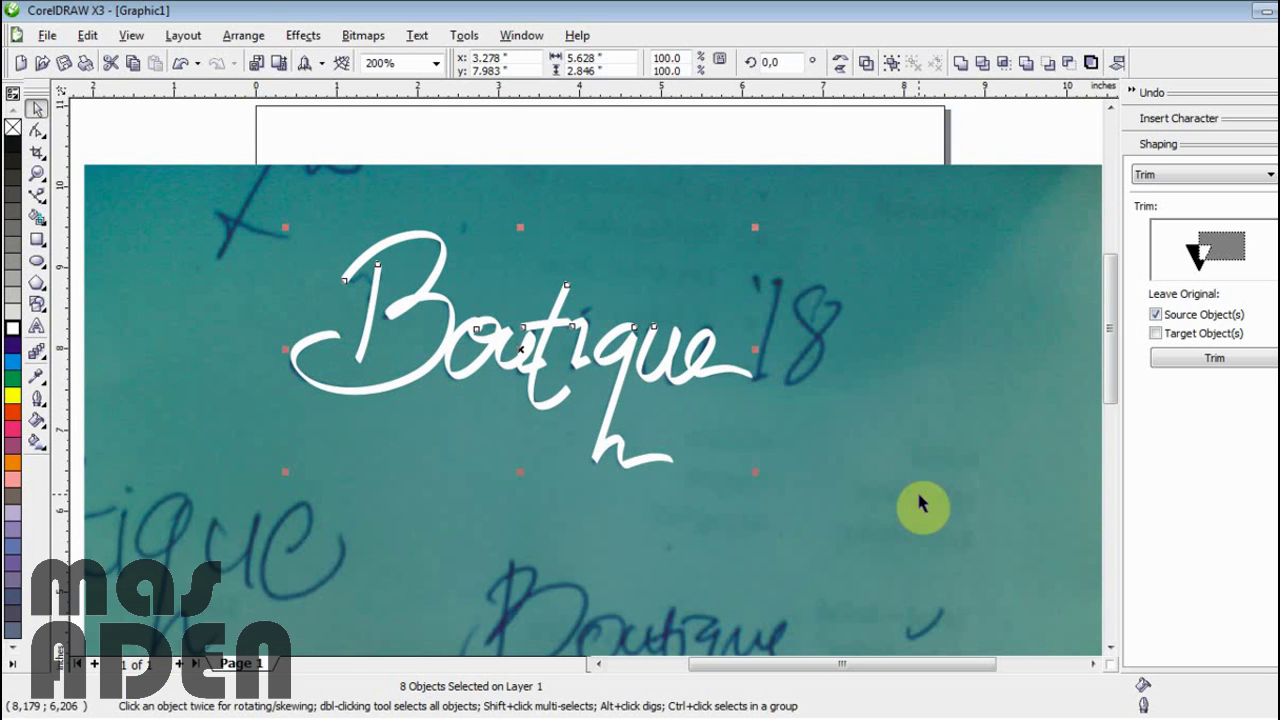
# - Set the outline width of the selected letter curves to 40 px and deselect them
pyautogui.scroll(1, 588, 376)
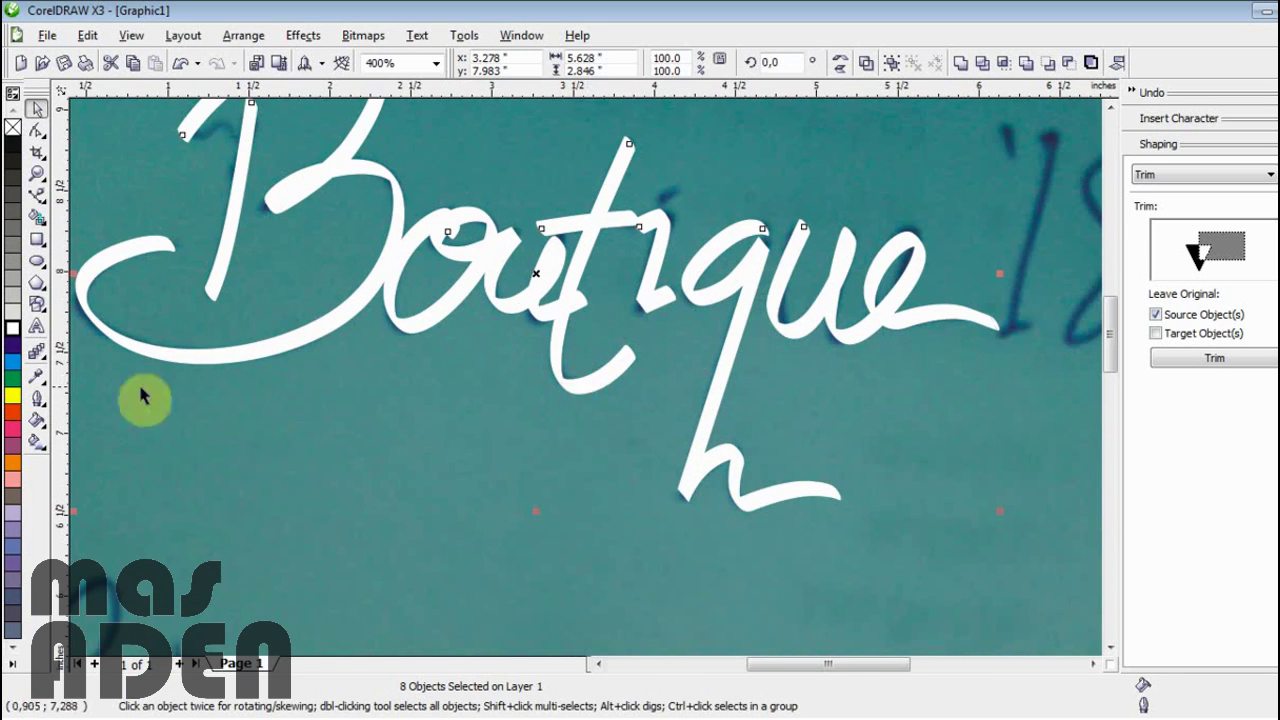
pyautogui.click(40, 405)
pyautogui.click(73, 410)
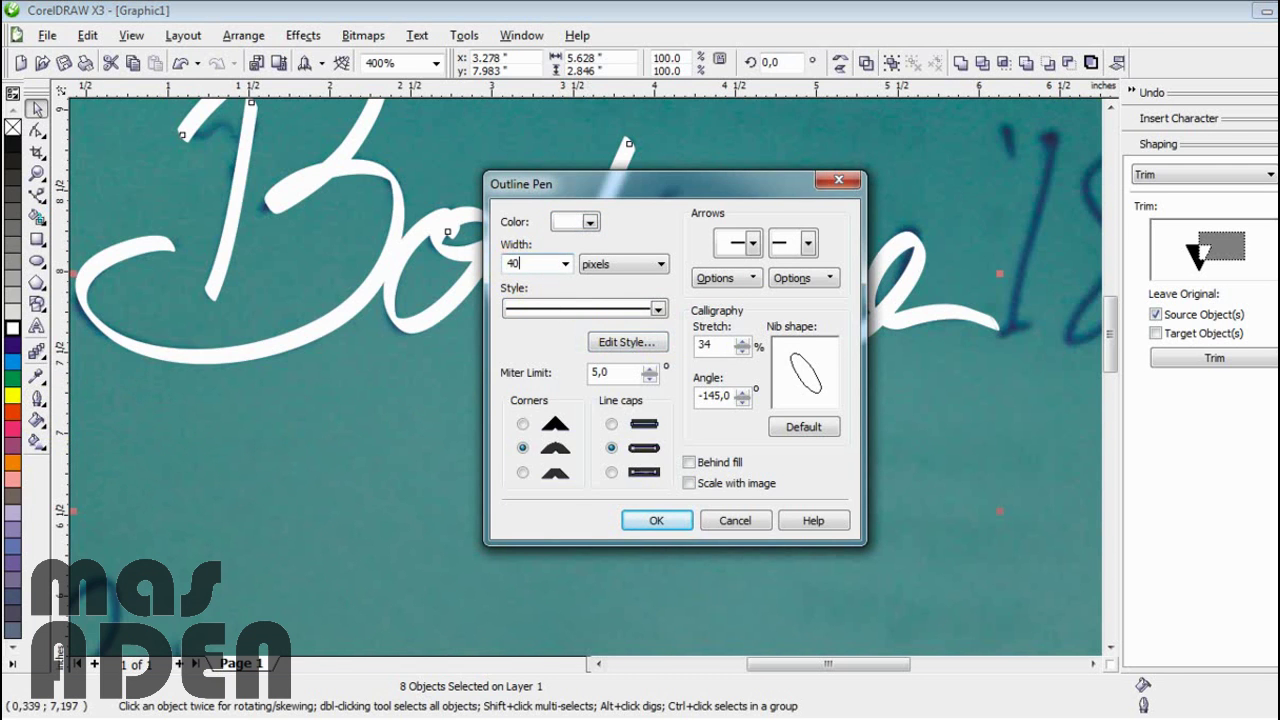
pyautogui.press('Return')
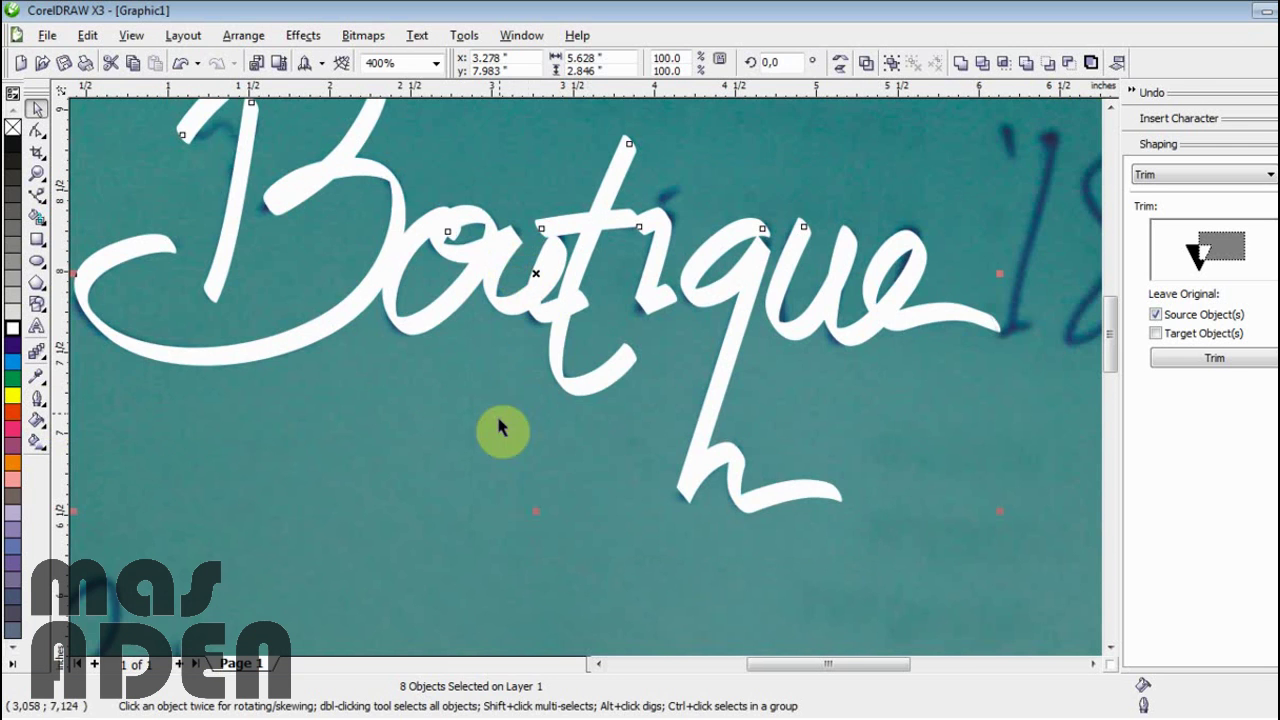
pyautogui.click(586, 380)
pyautogui.scroll(-2, 586, 380)
pyautogui.scroll(1, 586, 380)
pyautogui.scroll(1, 588, 387)
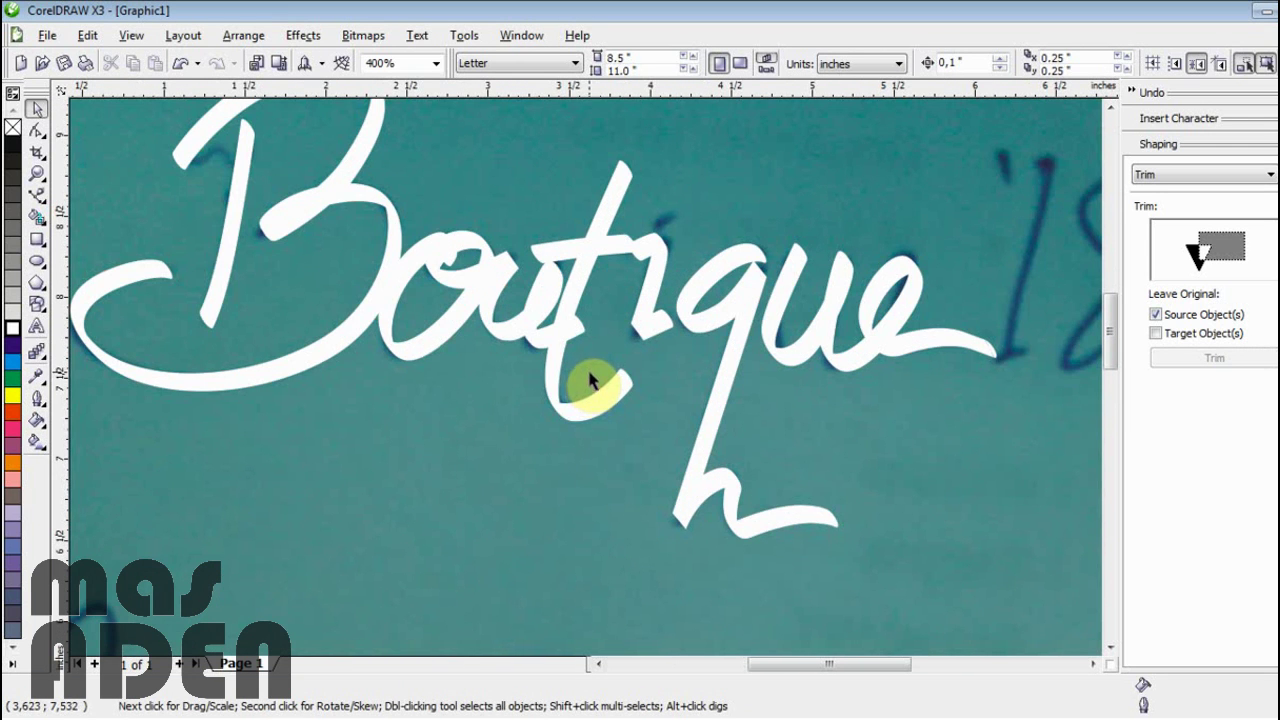
pyautogui.scroll(-1, 590, 380)
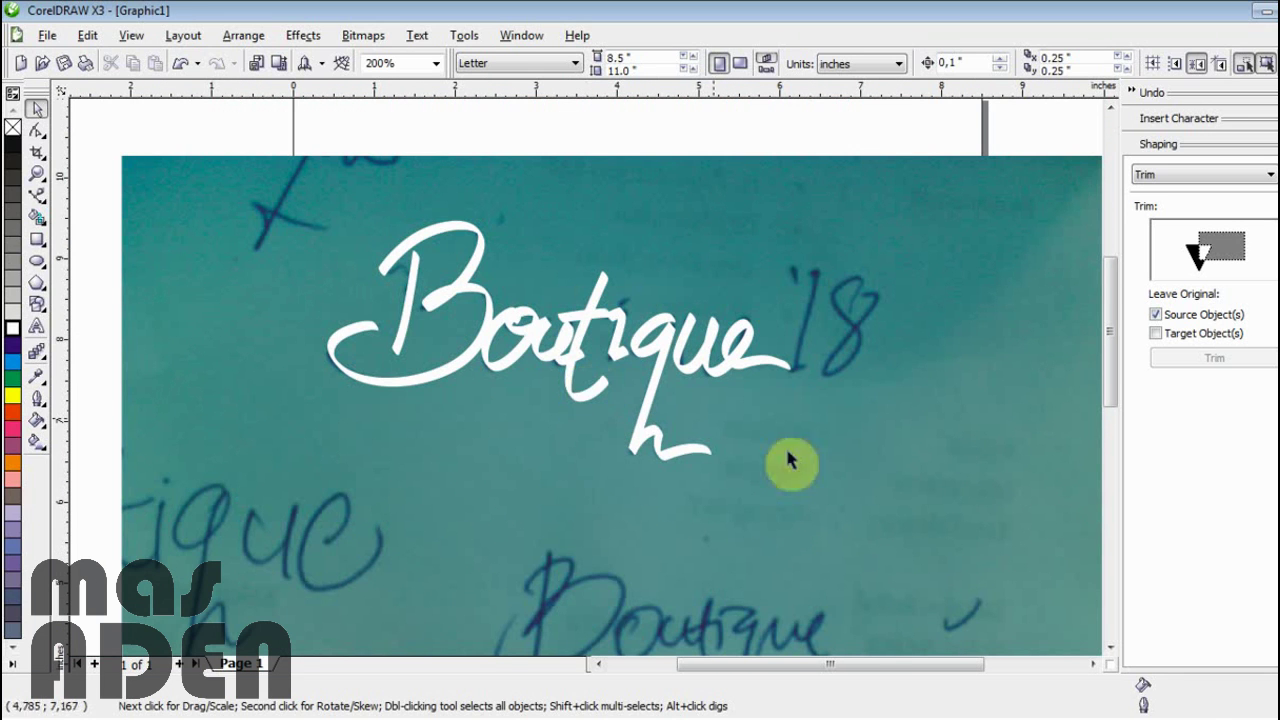
pyautogui.click(1194, 719)
pyautogui.rightClick(1237, 607)
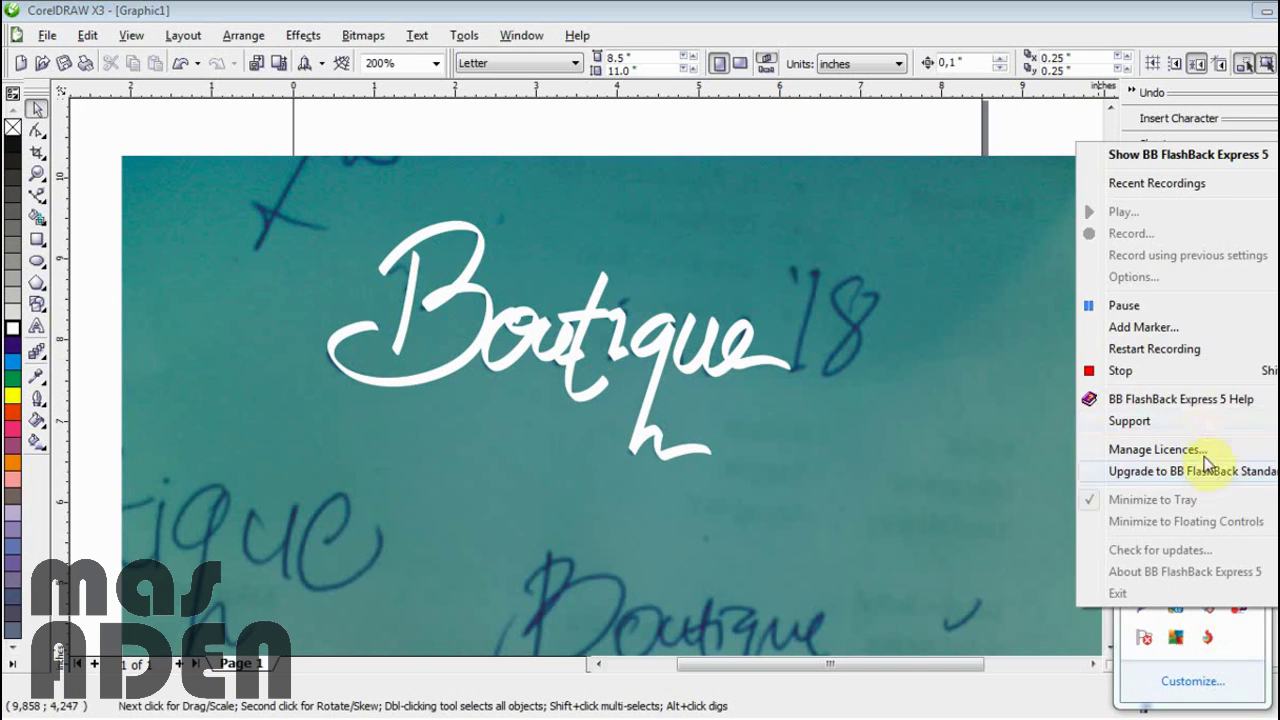
pyautogui.click(1174, 318)
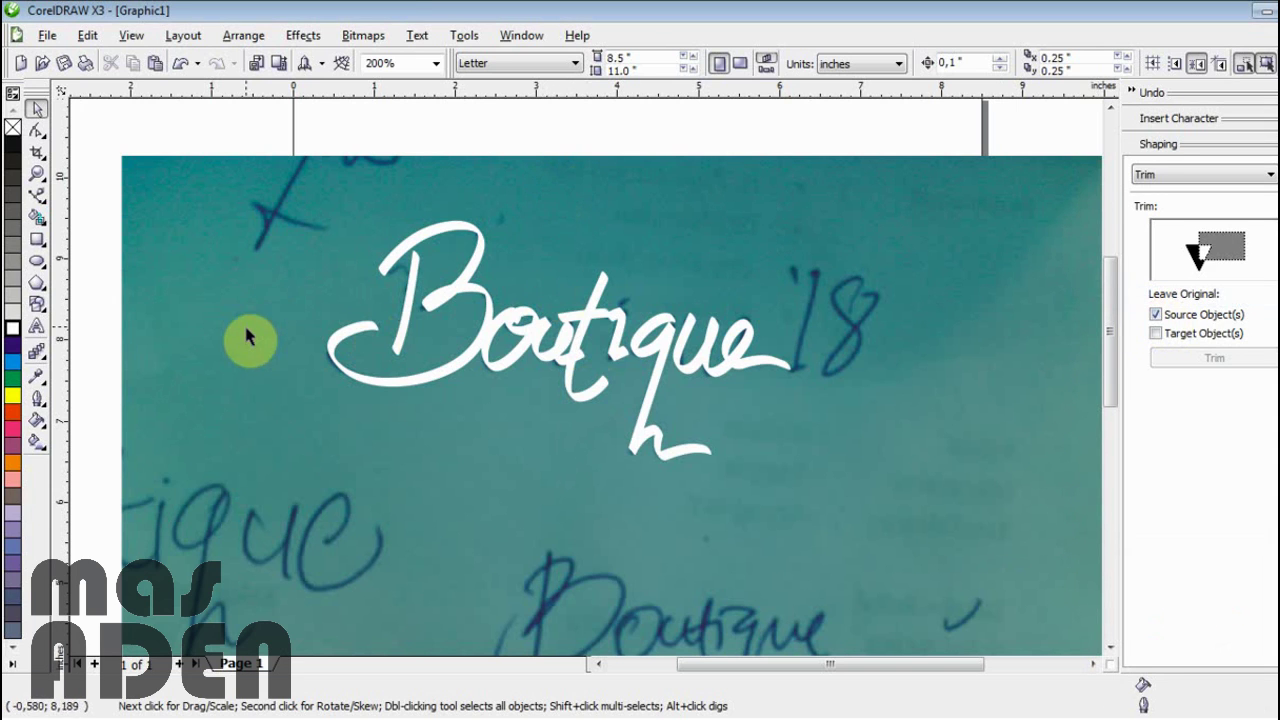
pyautogui.scroll(2, 460, 345)
pyautogui.scroll(-1, 588, 385)
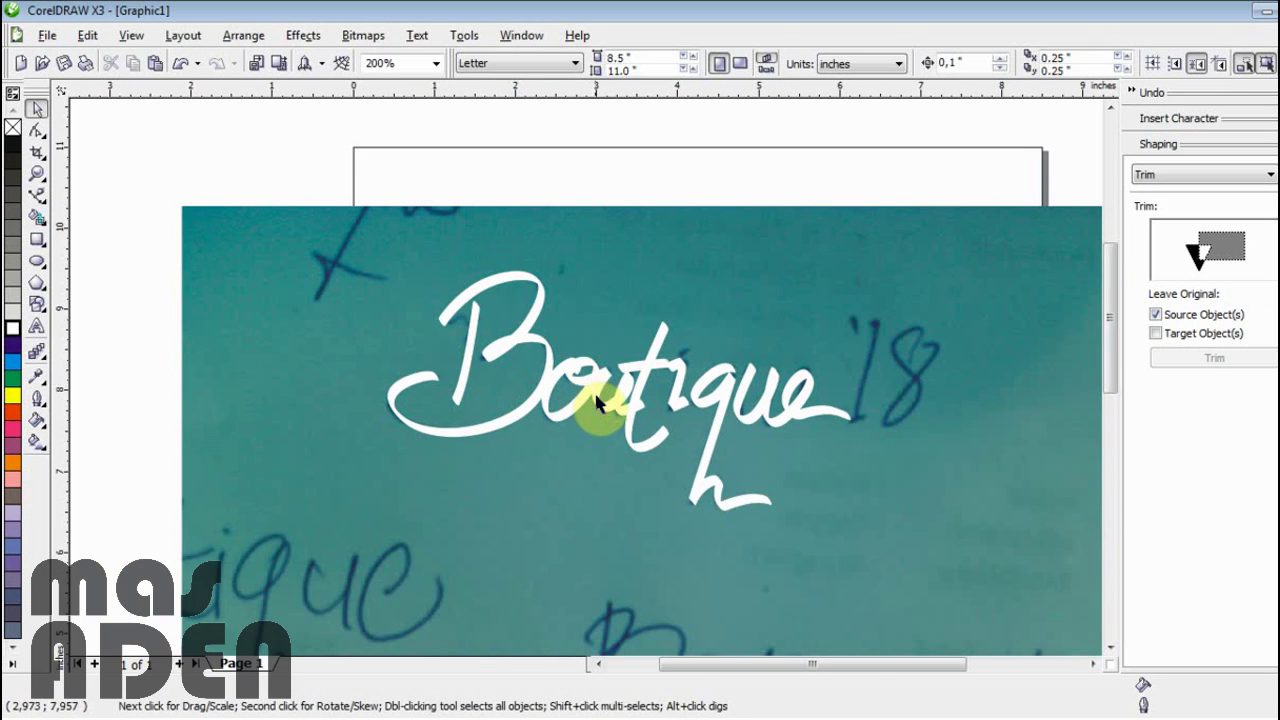
pyautogui.scroll(1, 602, 410)
pyautogui.click(614, 392)
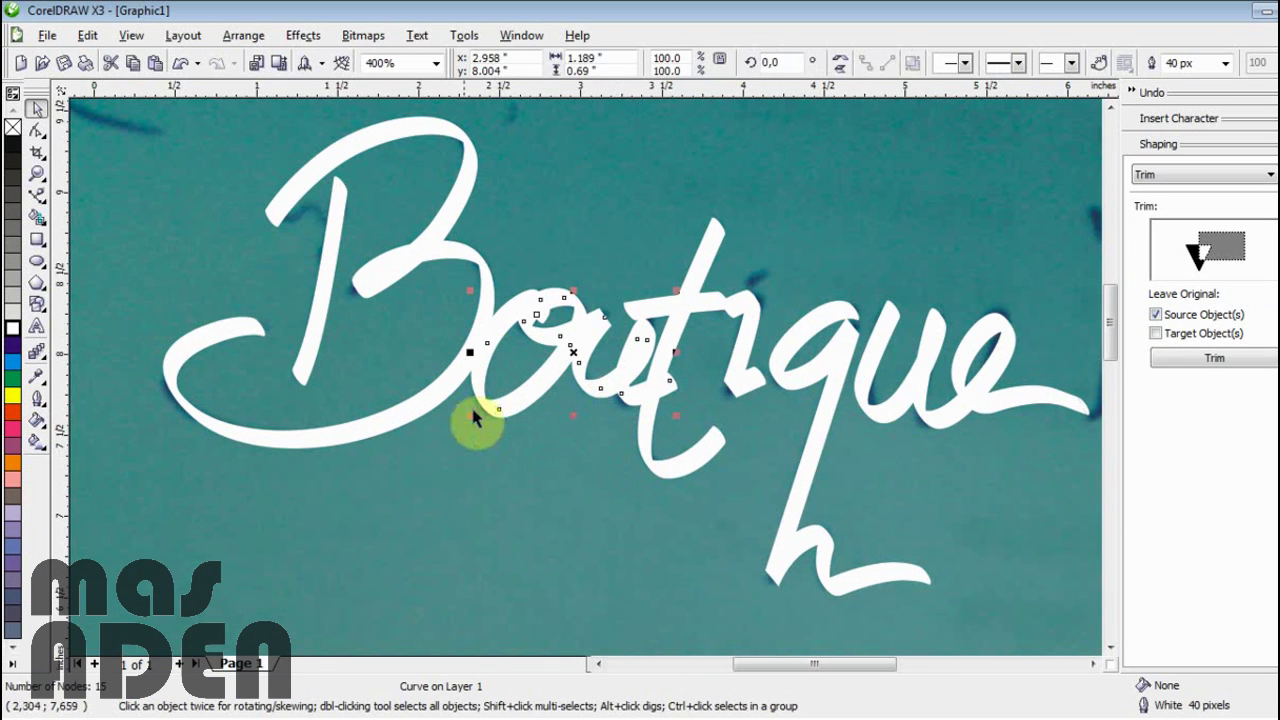
pyautogui.click(418, 410)
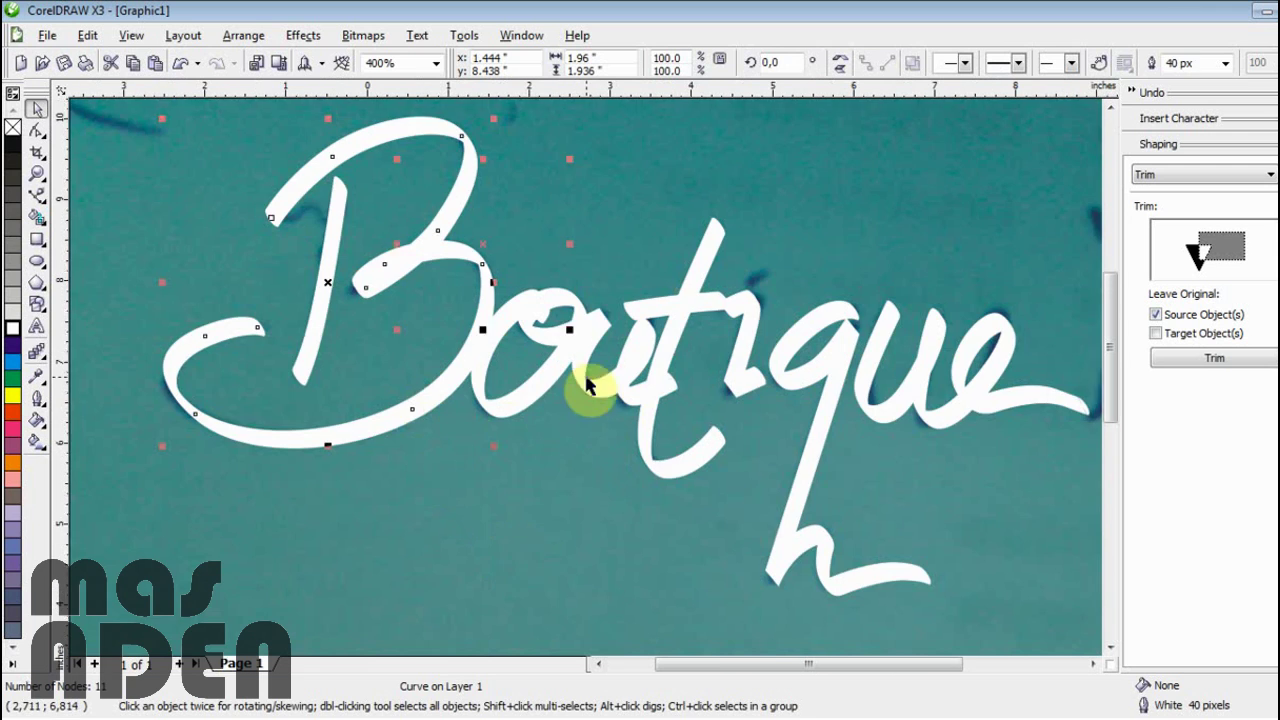
# - Select all the traced letter curves, convert their outlines to objects and clear the selection
pyautogui.scroll(-1, 591, 390)
pyautogui.moveTo(333, 150); pyautogui.dragTo(945, 540)
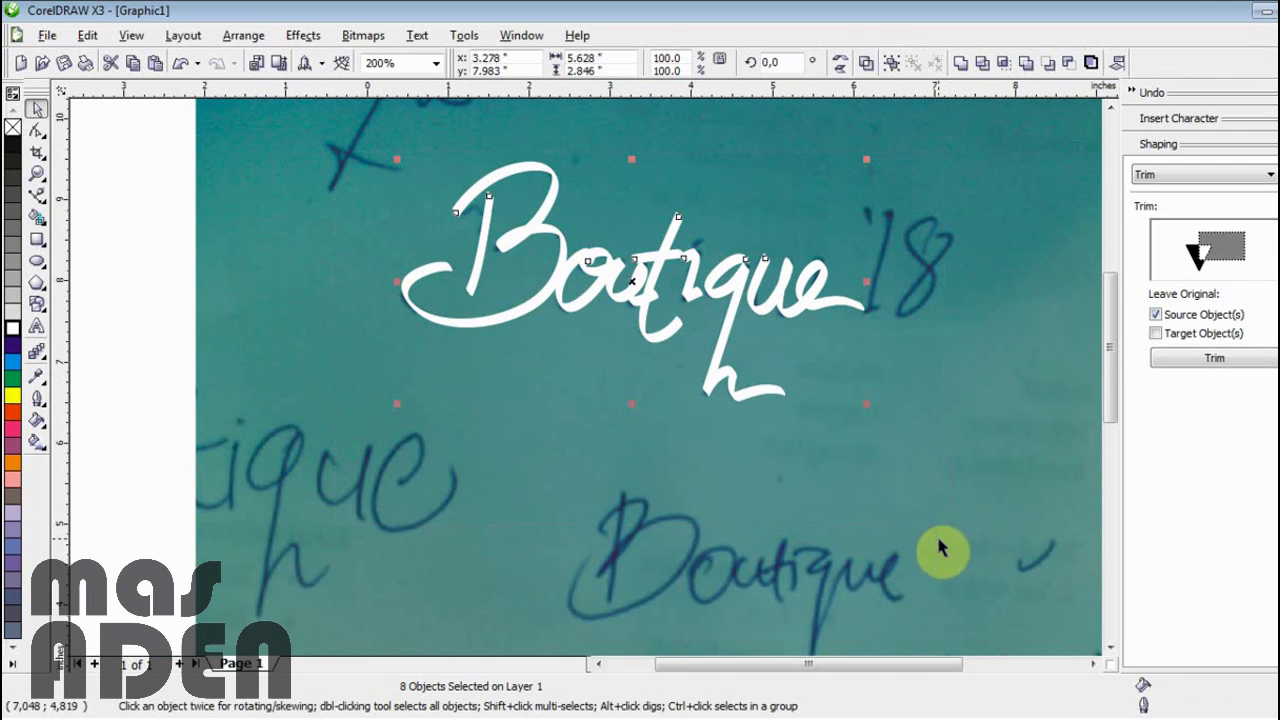
pyautogui.click(226, 40)
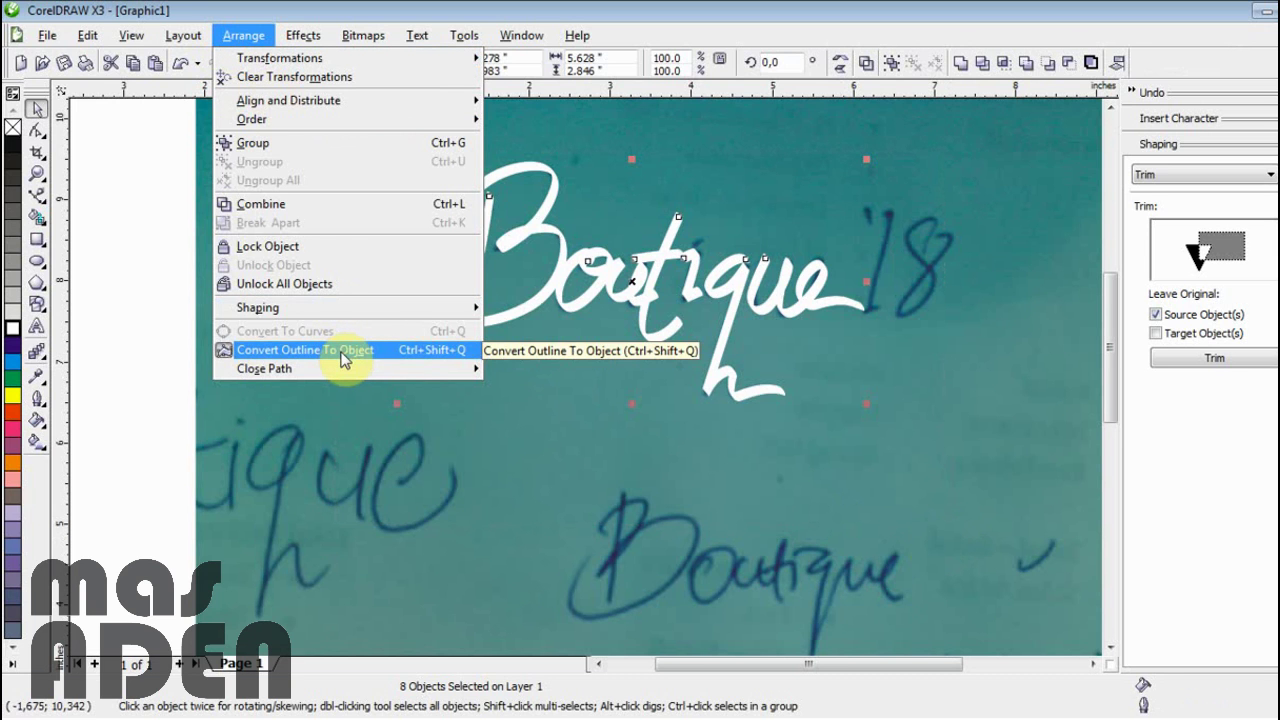
pyautogui.click(344, 358)
pyautogui.click(571, 394)
# - Move the converted main stroke of the letter B about 0.5 inch to the right and slightly upward
pyautogui.scroll(2, 523, 215)
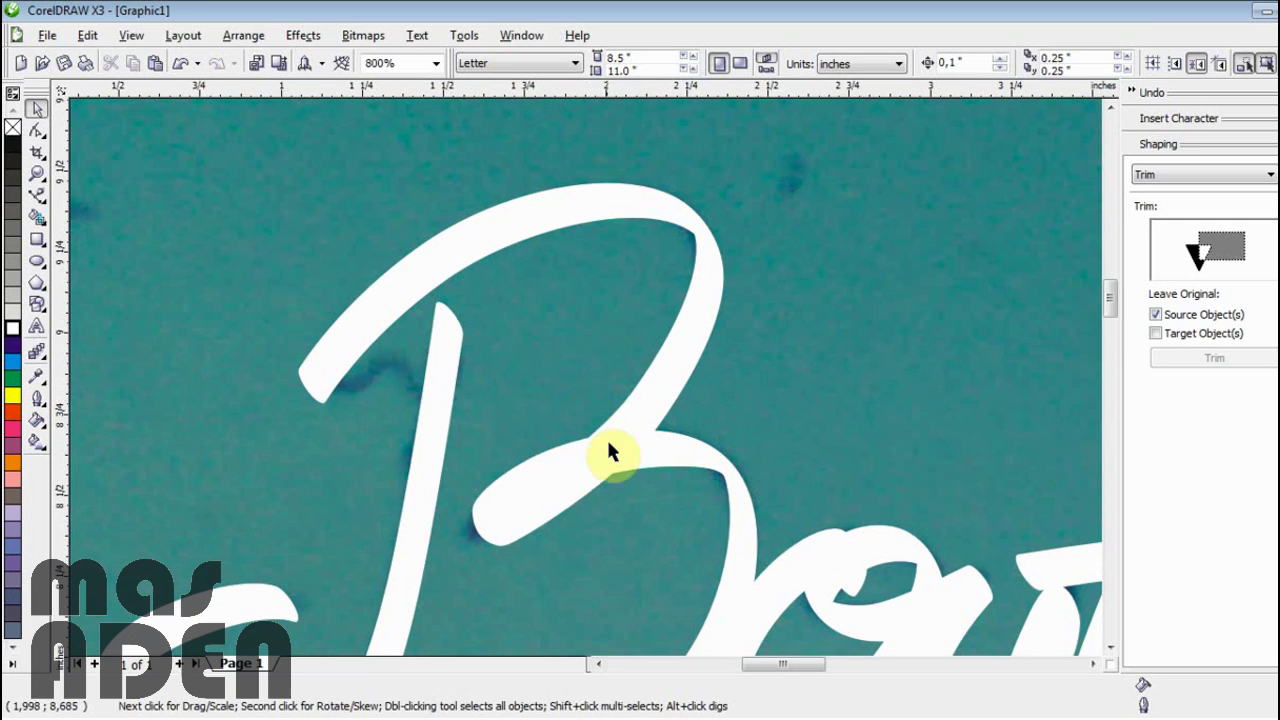
pyautogui.moveTo(609, 455); pyautogui.dragTo(793, 379)
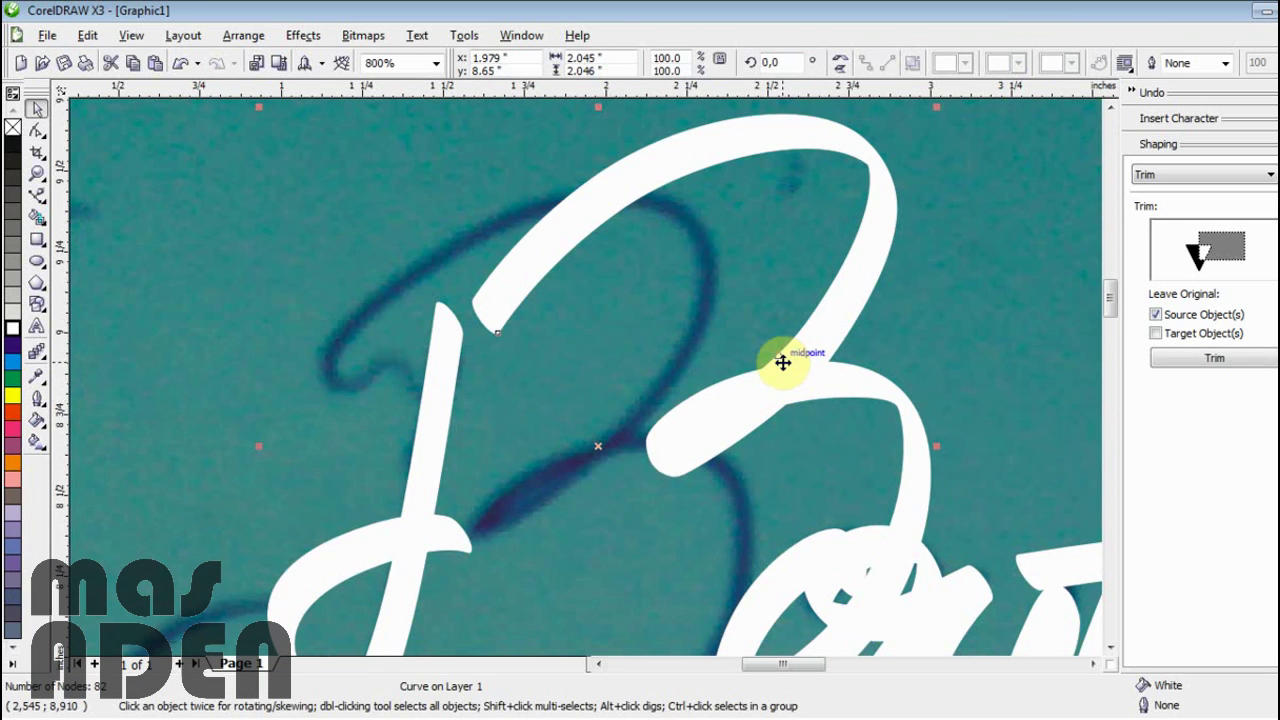
# - Draw a closed, tapered dot shape about 0.3 inch wide above the letter i with the Bezier tool
pyautogui.scroll(-1, 626, 429)
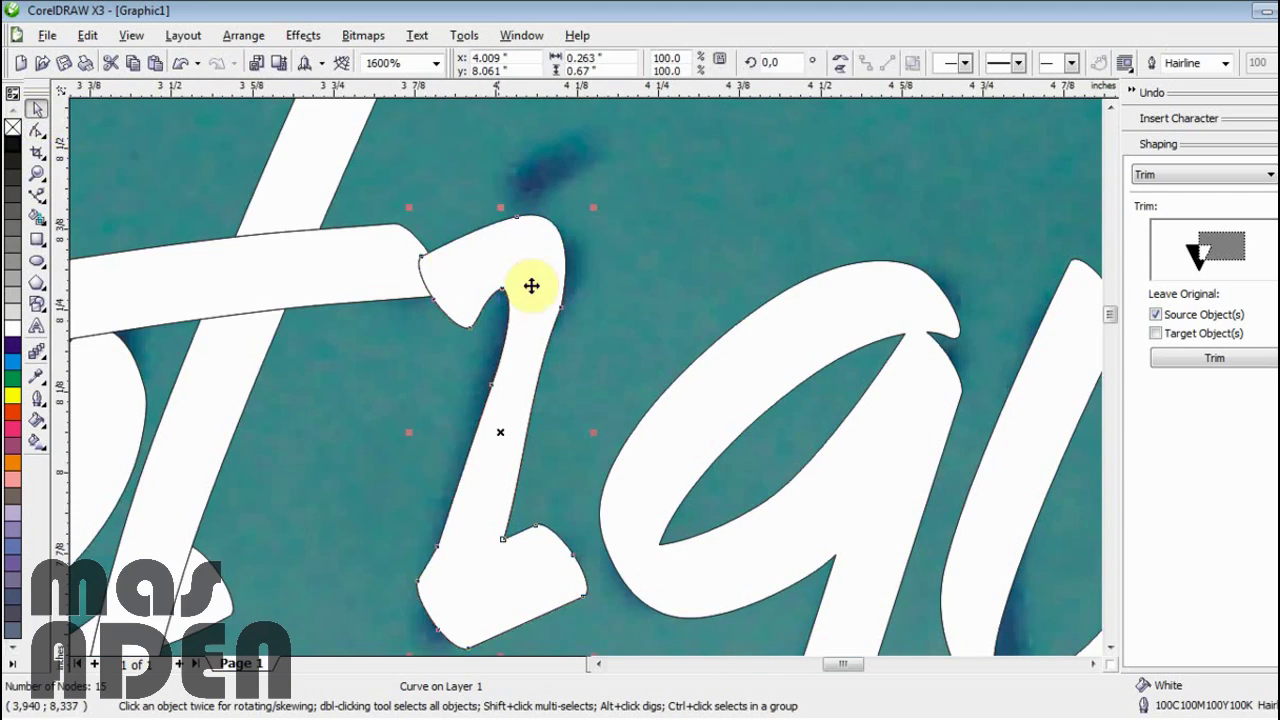
pyautogui.scroll(-1, 531, 286)
pyautogui.click(571, 514)
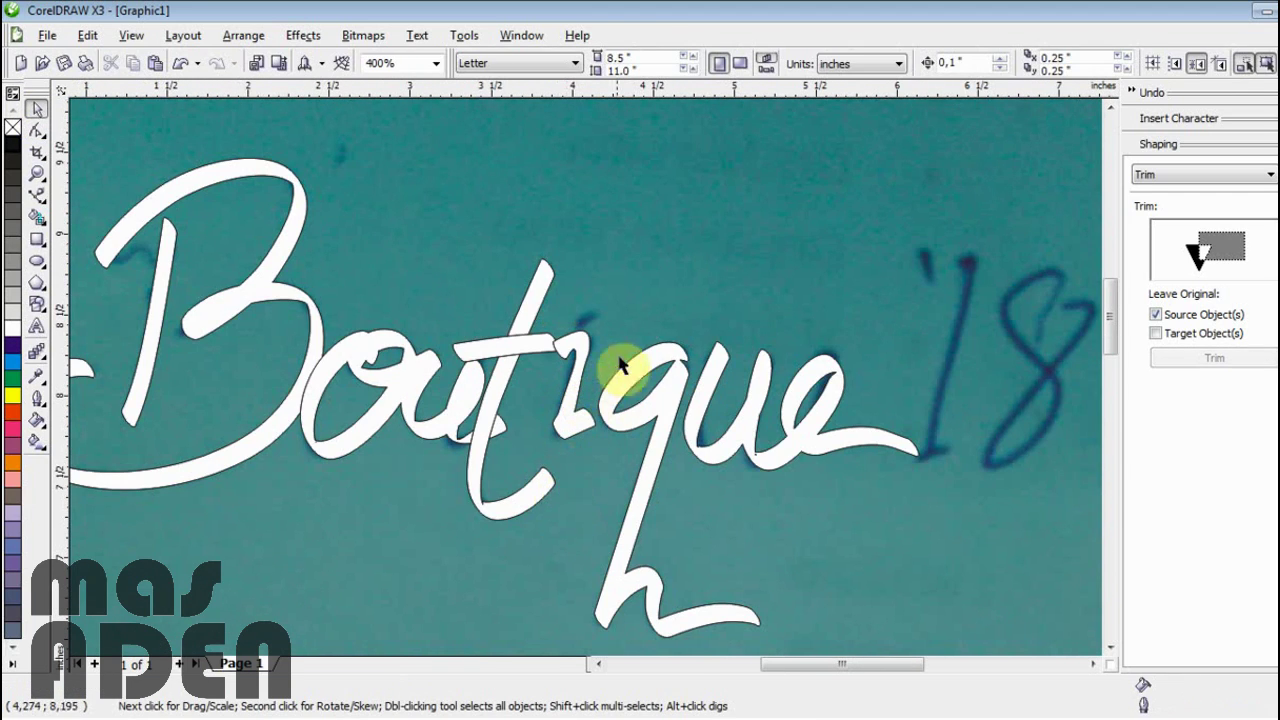
pyautogui.scroll(2, 585, 383)
pyautogui.scroll(1, 585, 383)
pyautogui.click(37, 195)
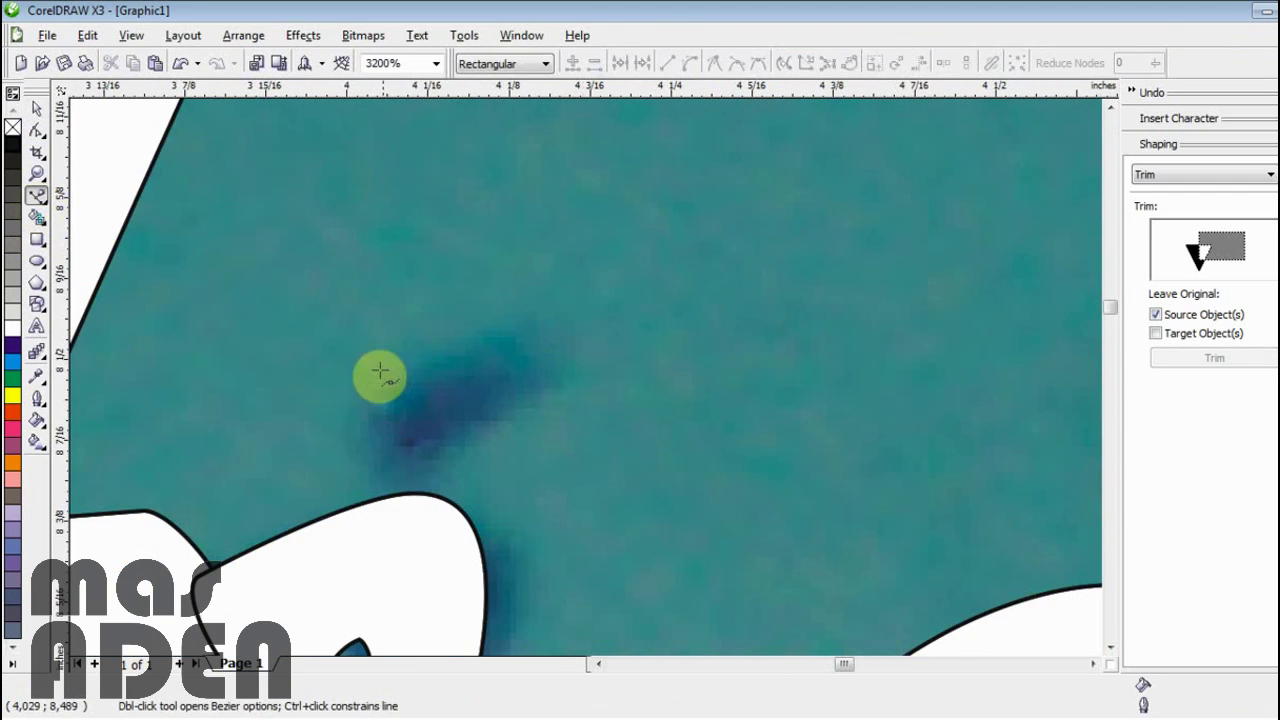
pyautogui.click(402, 462)
pyautogui.moveTo(587, 362); pyautogui.dragTo(757, 309)
pyautogui.click(762, 306)
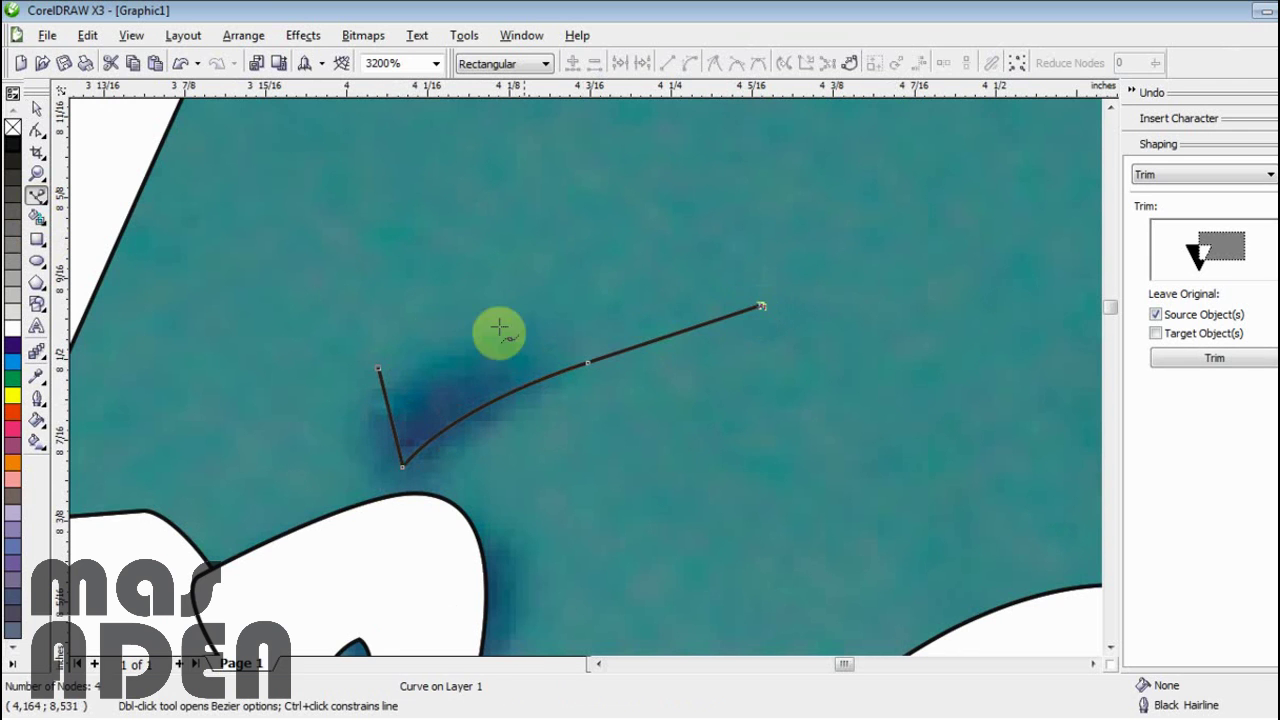
pyautogui.moveTo(383, 365); pyautogui.dragTo(430, 296)
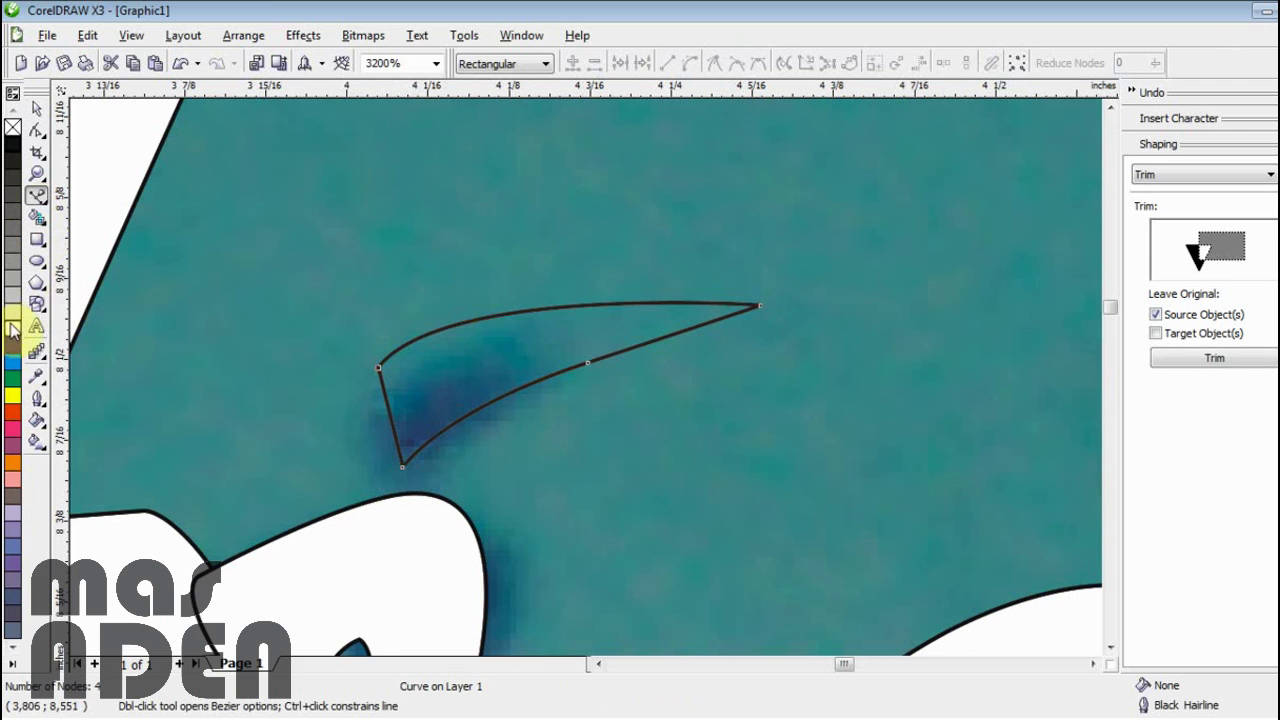
# - Fill the tapered i dot with white and deselect it
pyautogui.click(12, 328)
pyautogui.click(37, 111)
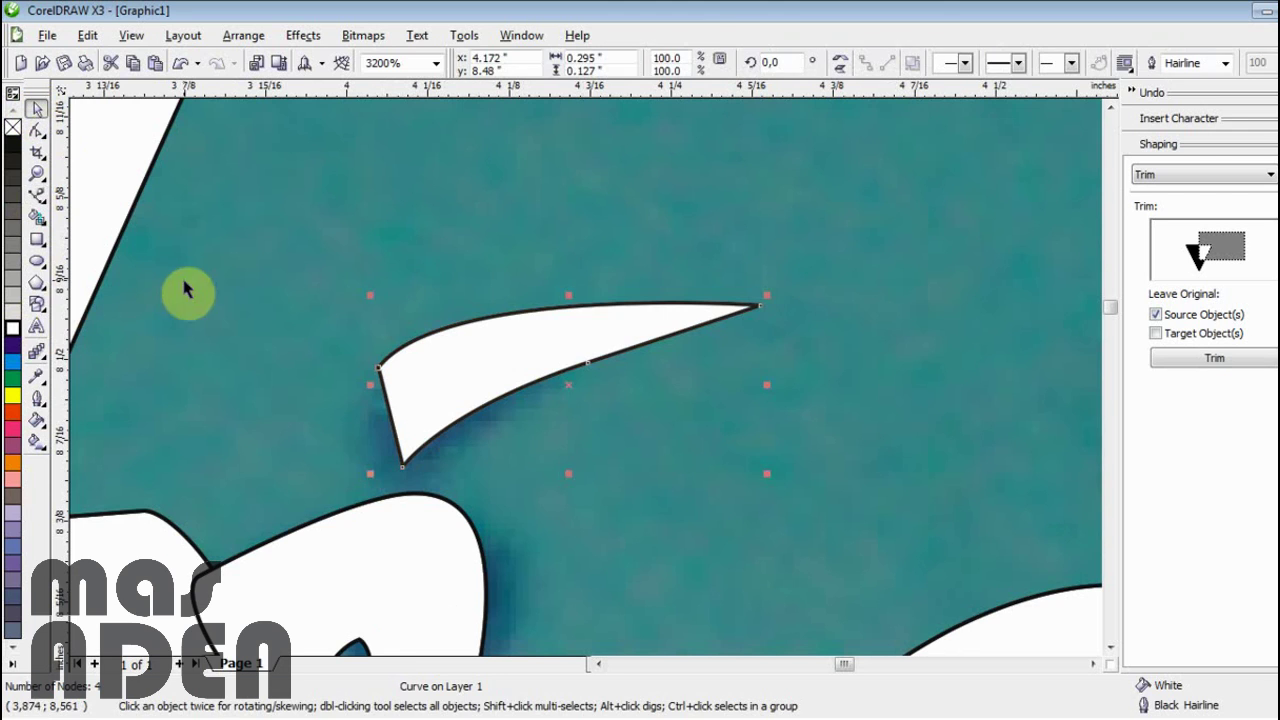
pyautogui.scroll(-3, 589, 389)
pyautogui.click(589, 612)
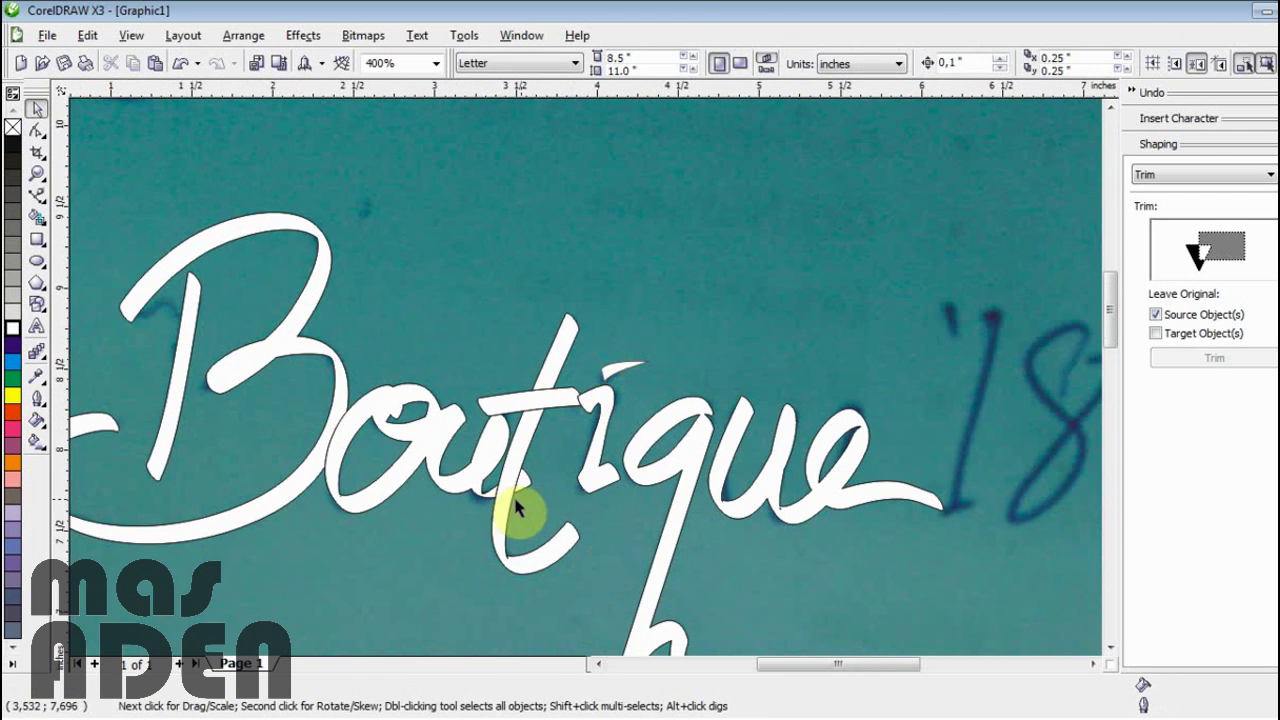
# - Weld the crossbar and stem of the letter t together and delete the traced curve left inside the crossbar
pyautogui.scroll(-1, 514, 509)
pyautogui.scroll(2, 594, 366)
pyautogui.click(586, 340)
pyautogui.keyDown('shift'); pyautogui.click(594, 265); pyautogui.keyUp('shift')
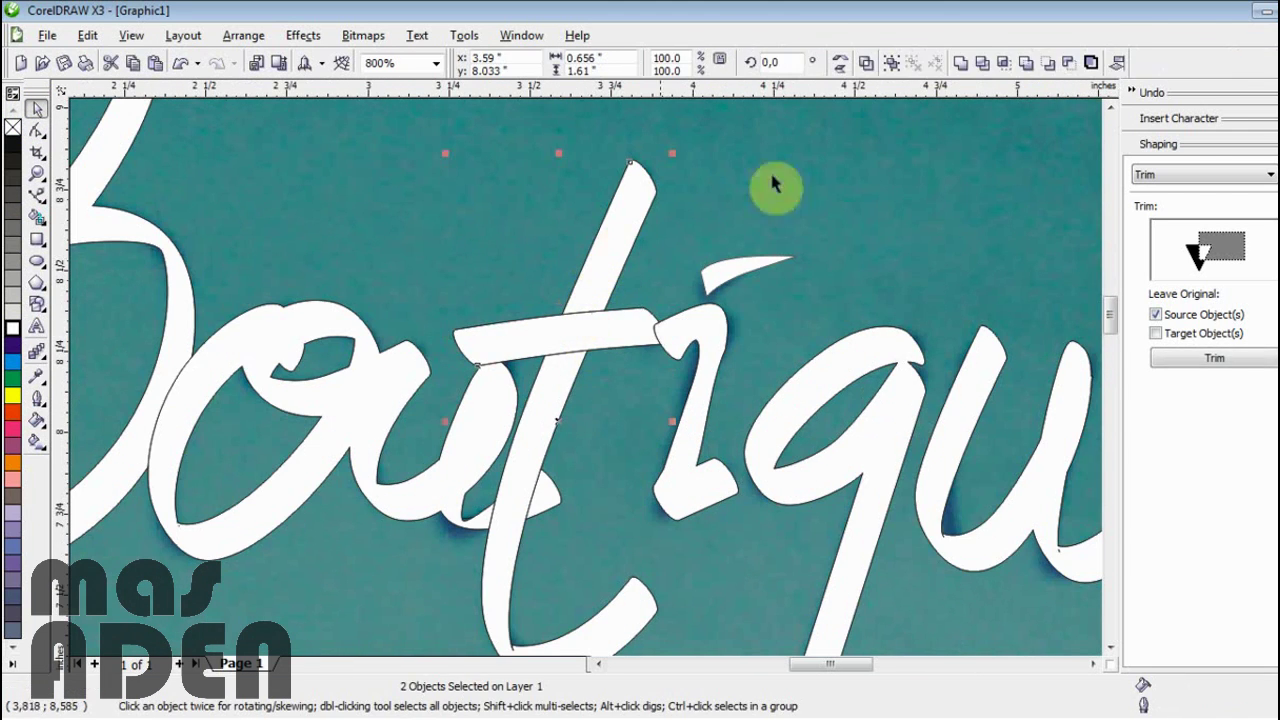
pyautogui.click(941, 64)
pyautogui.click(876, 220)
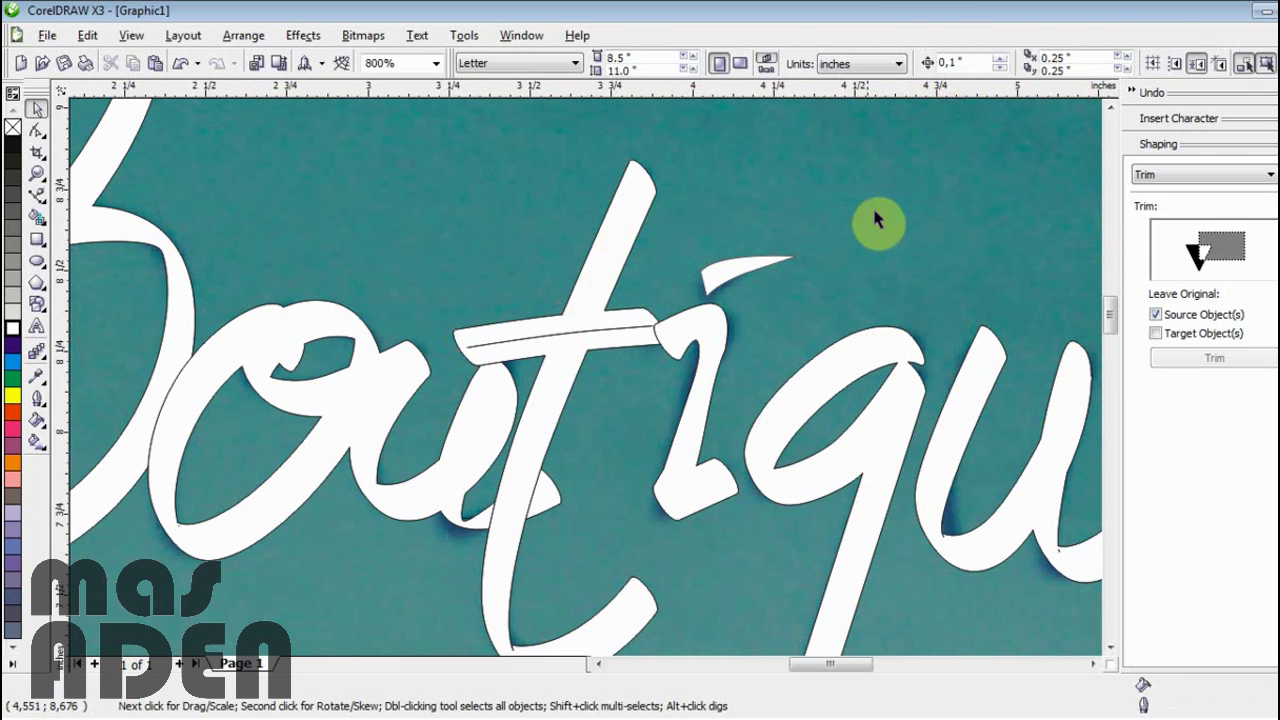
pyautogui.click(604, 336)
pyautogui.press('Delete')
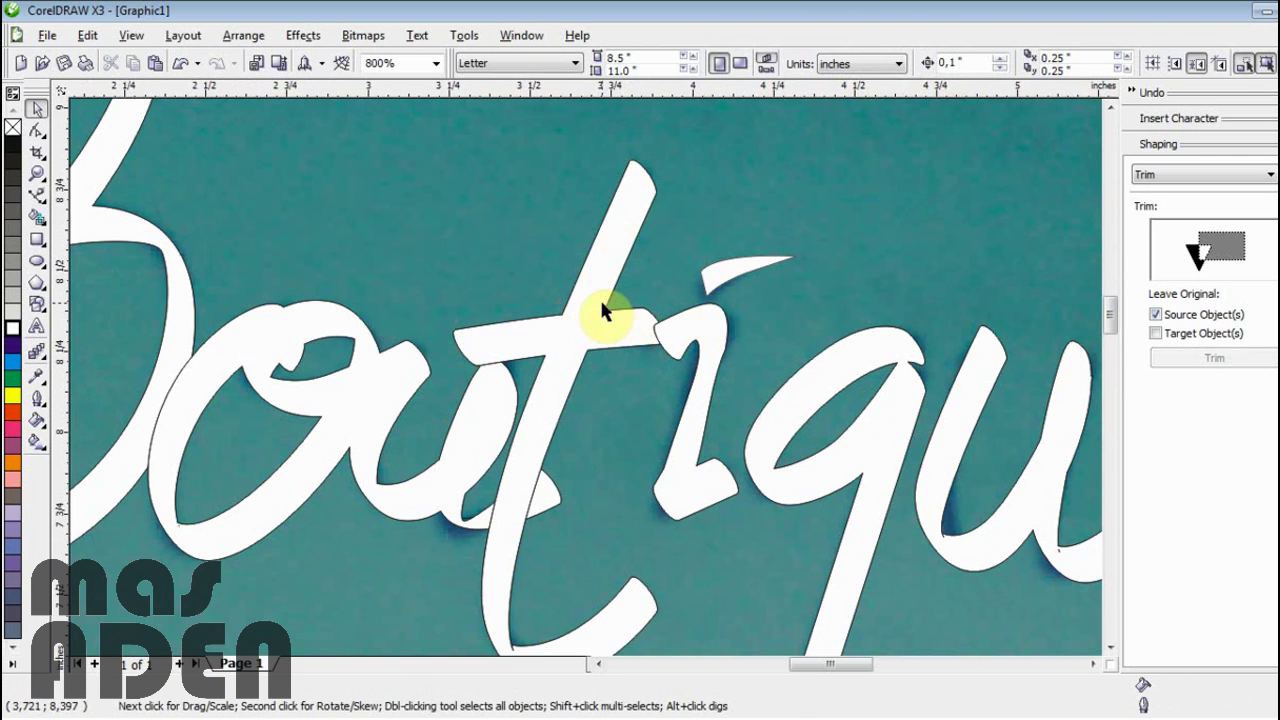
pyautogui.scroll(-2, 603, 333)
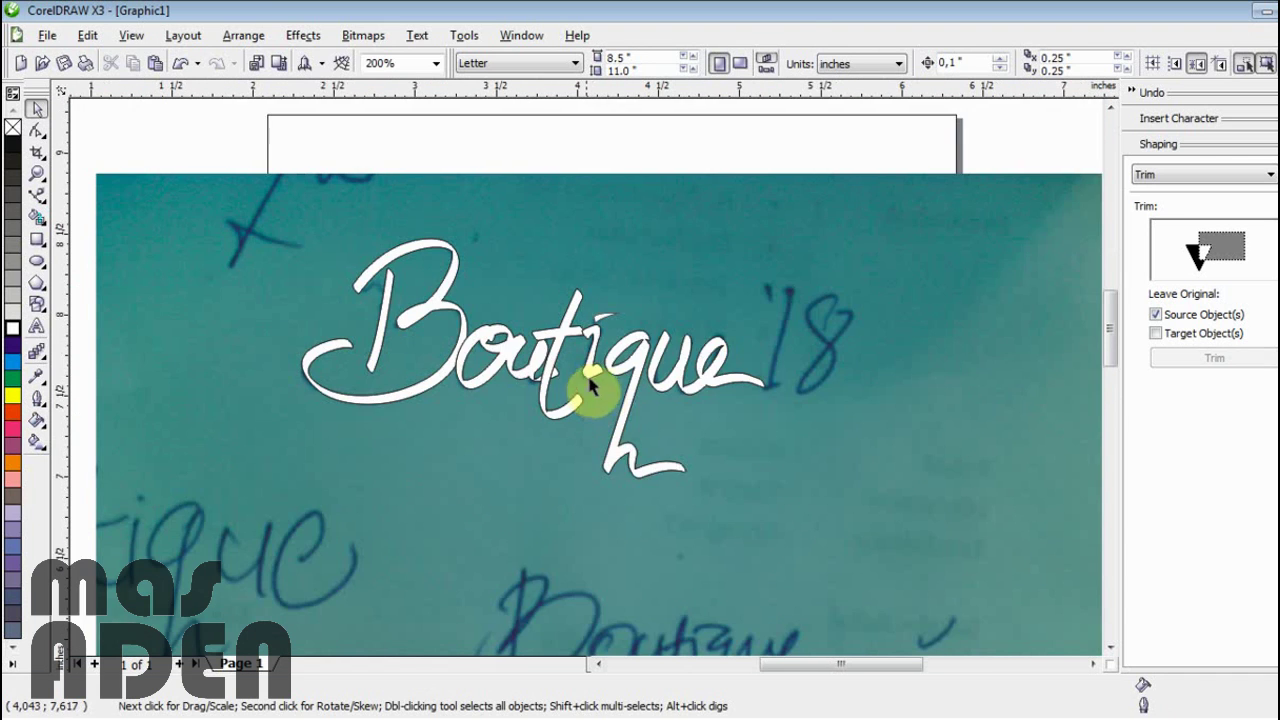
pyautogui.scroll(1, 671, 354)
pyautogui.click(798, 374)
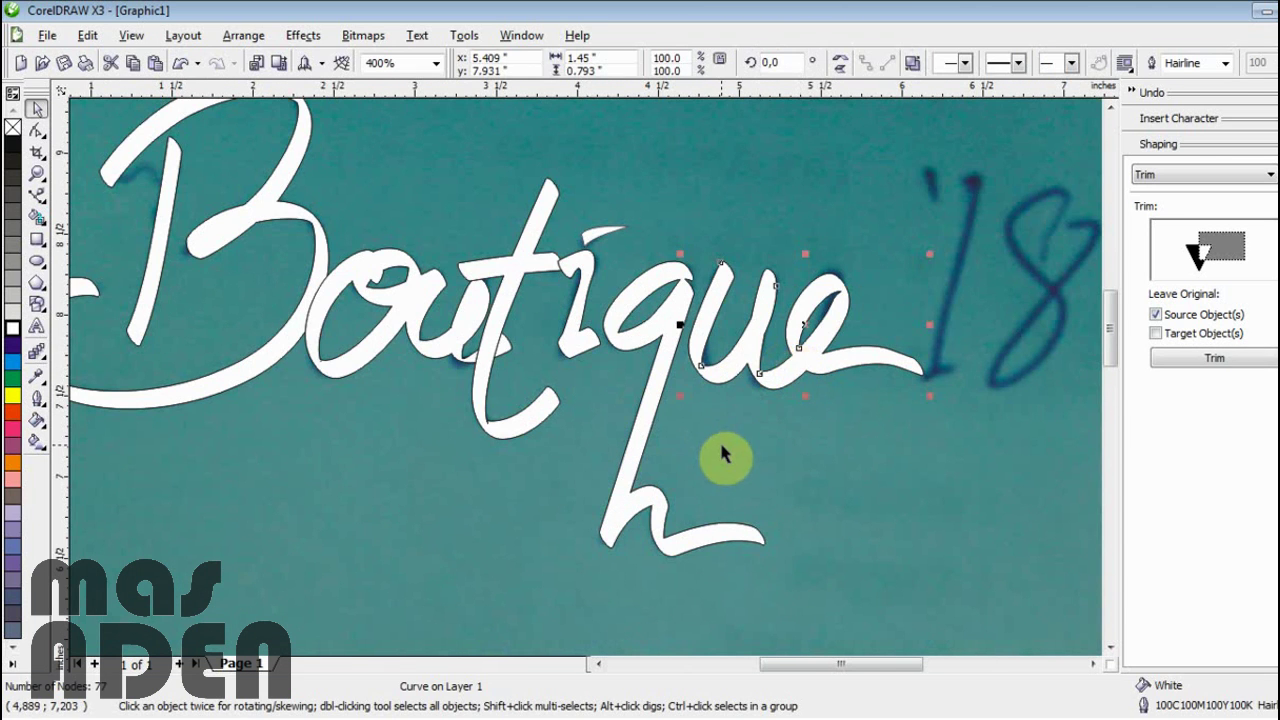
pyautogui.click(649, 427)
pyautogui.scroll(-1, 649, 427)
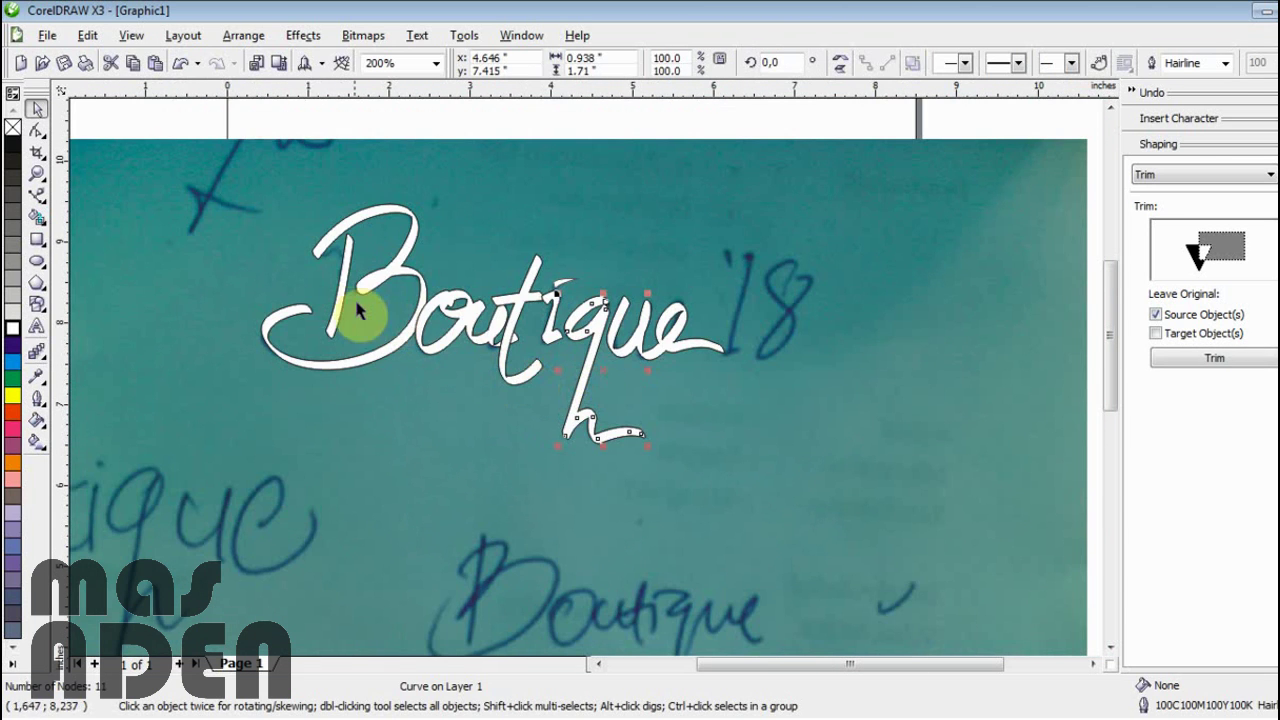
pyautogui.click(340, 305)
pyautogui.scroll(2, 360, 290)
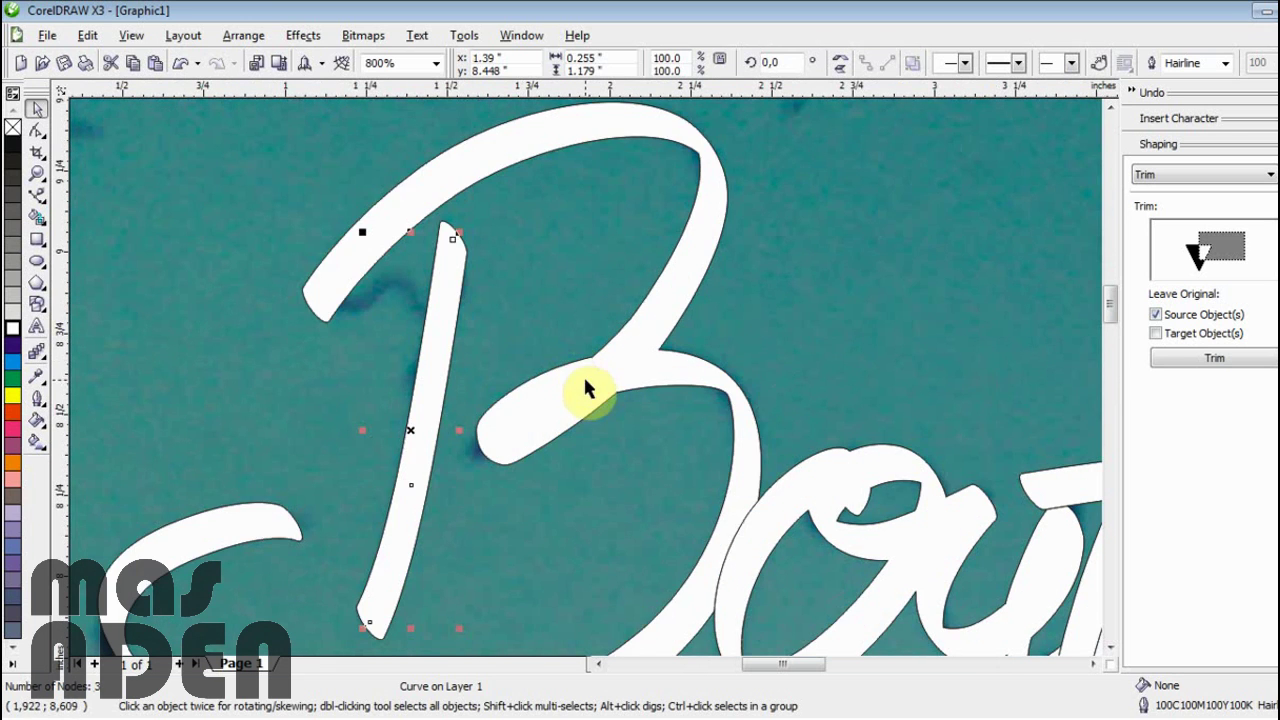
# - Delete the unfilled traced curve left inside the main stroke of the letter B
pyautogui.moveTo(585, 388); pyautogui.dragTo(857, 305)
pyautogui.hotkey('ctrl', 'z')
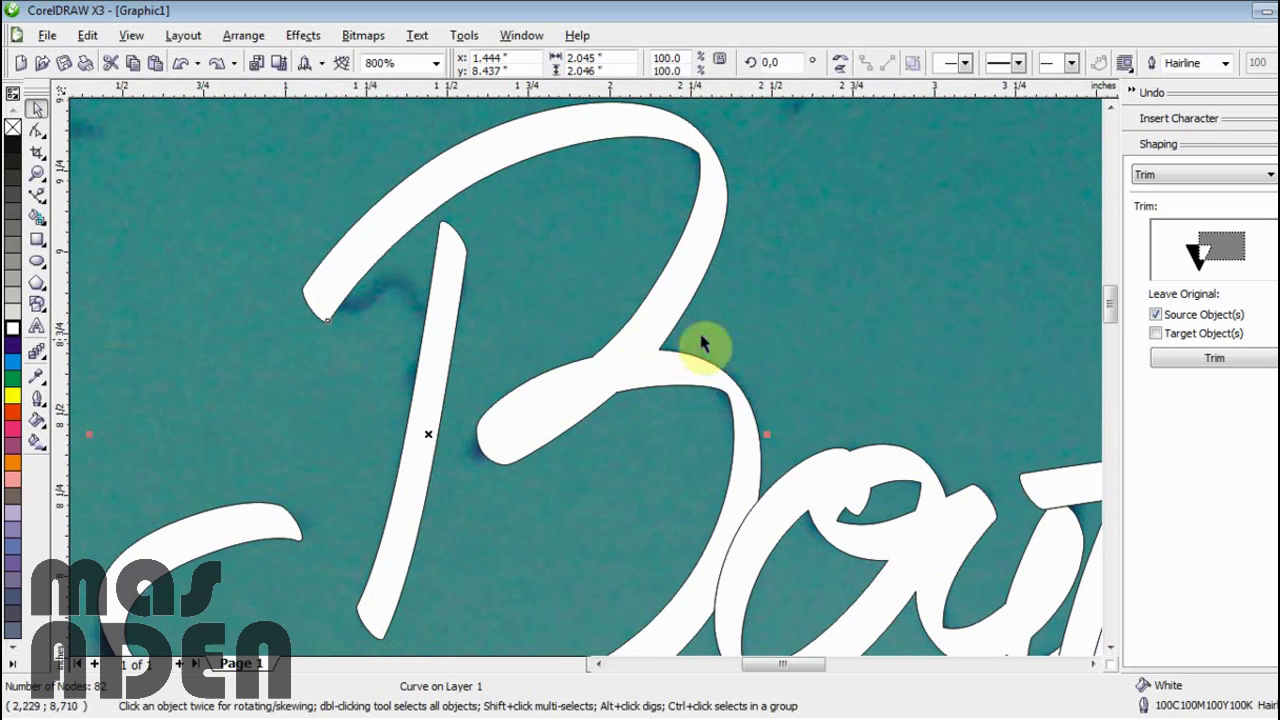
pyautogui.click(774, 316)
pyautogui.click(499, 347)
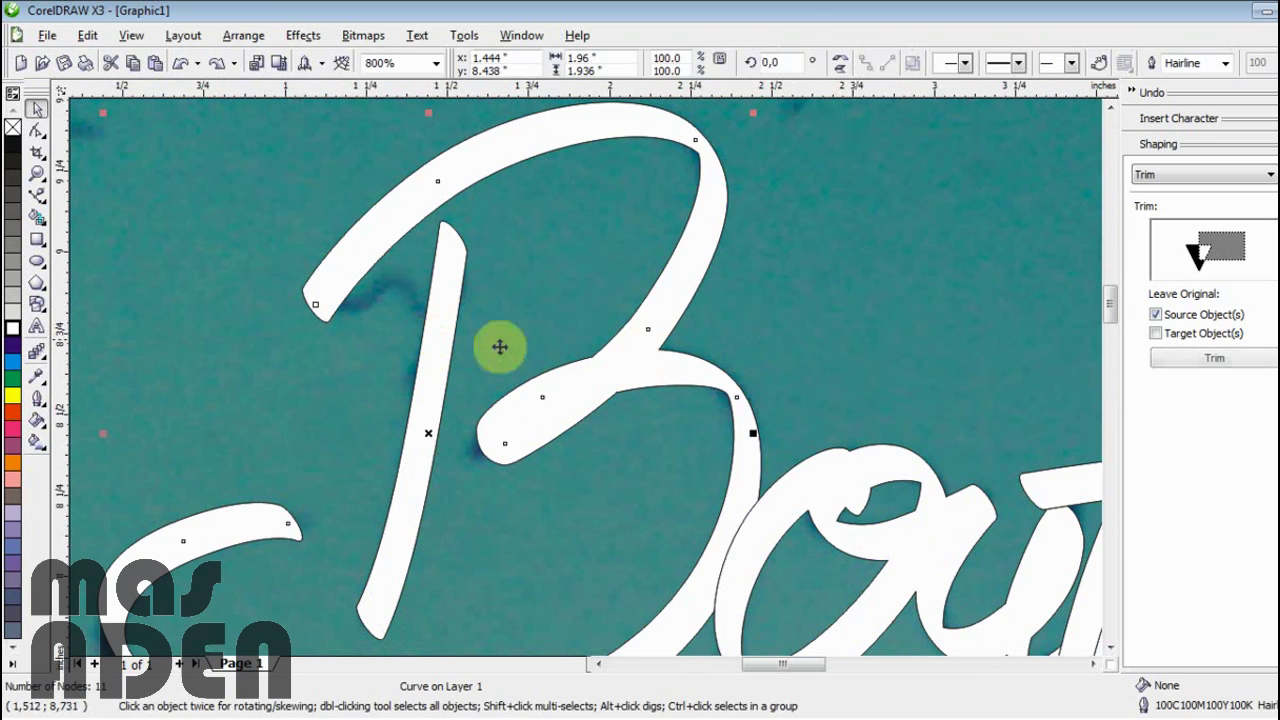
pyautogui.press('Delete')
# - Weld the main stroke and the straight stem of the letter B into one shape and deselect it
pyautogui.click(617, 372)
pyautogui.keyDown('shift'); pyautogui.click(443, 350); pyautogui.keyUp('shift')
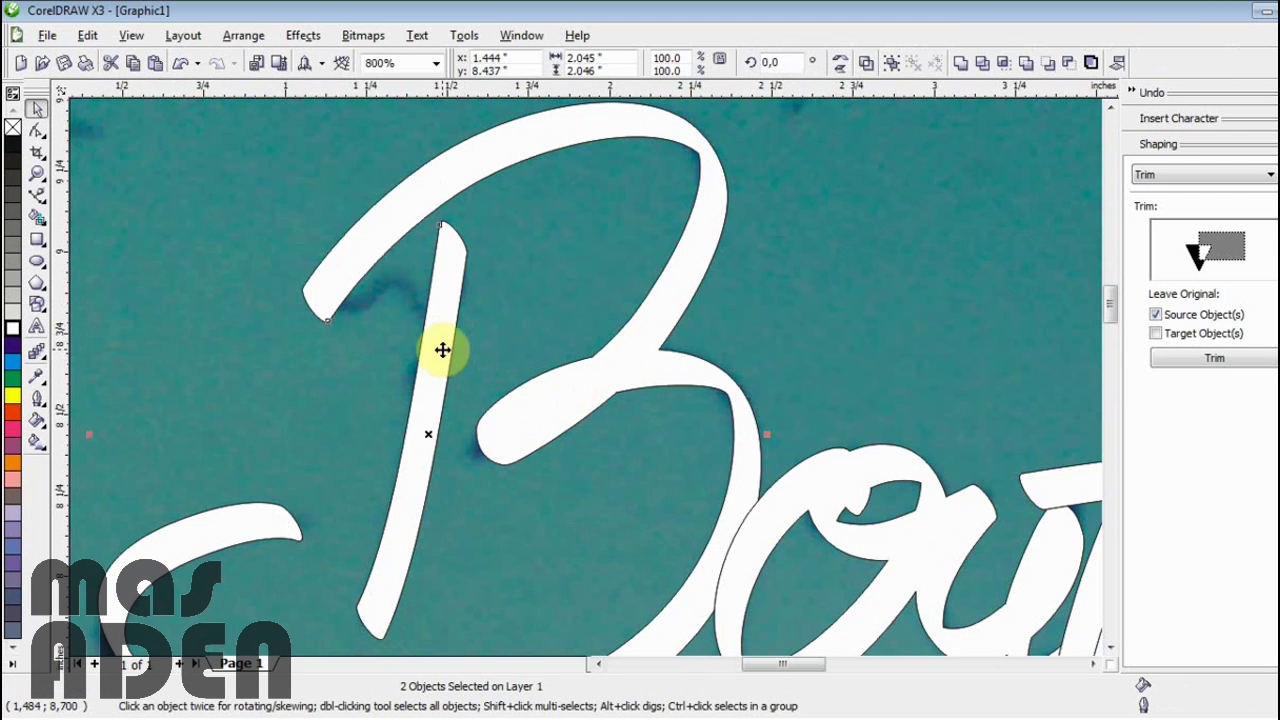
pyautogui.click(963, 65)
pyautogui.click(864, 246)
# - Weld the letter B to the joined "ou" stroke and delete the traced curve left inside the "ou"
pyautogui.scroll(-1, 770, 400)
pyautogui.scroll(1, 610, 461)
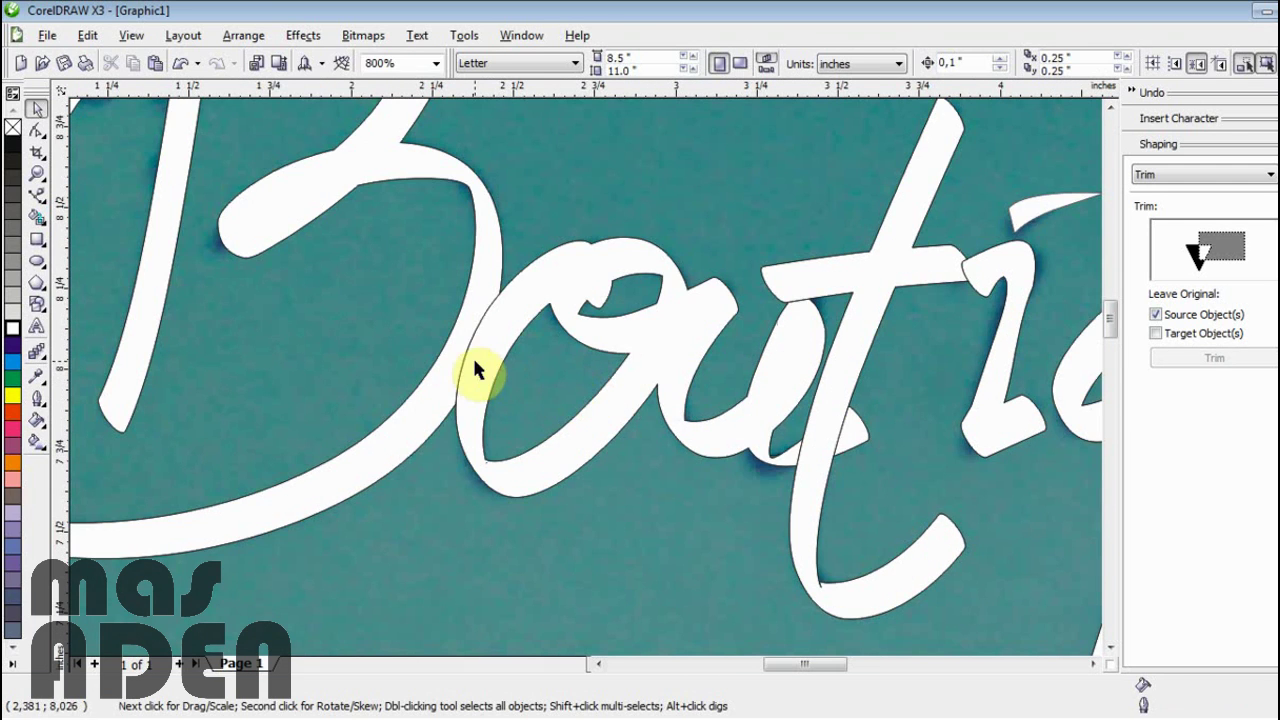
pyautogui.click(437, 423)
pyautogui.keyDown('shift'); pyautogui.click(463, 380); pyautogui.keyUp('shift')
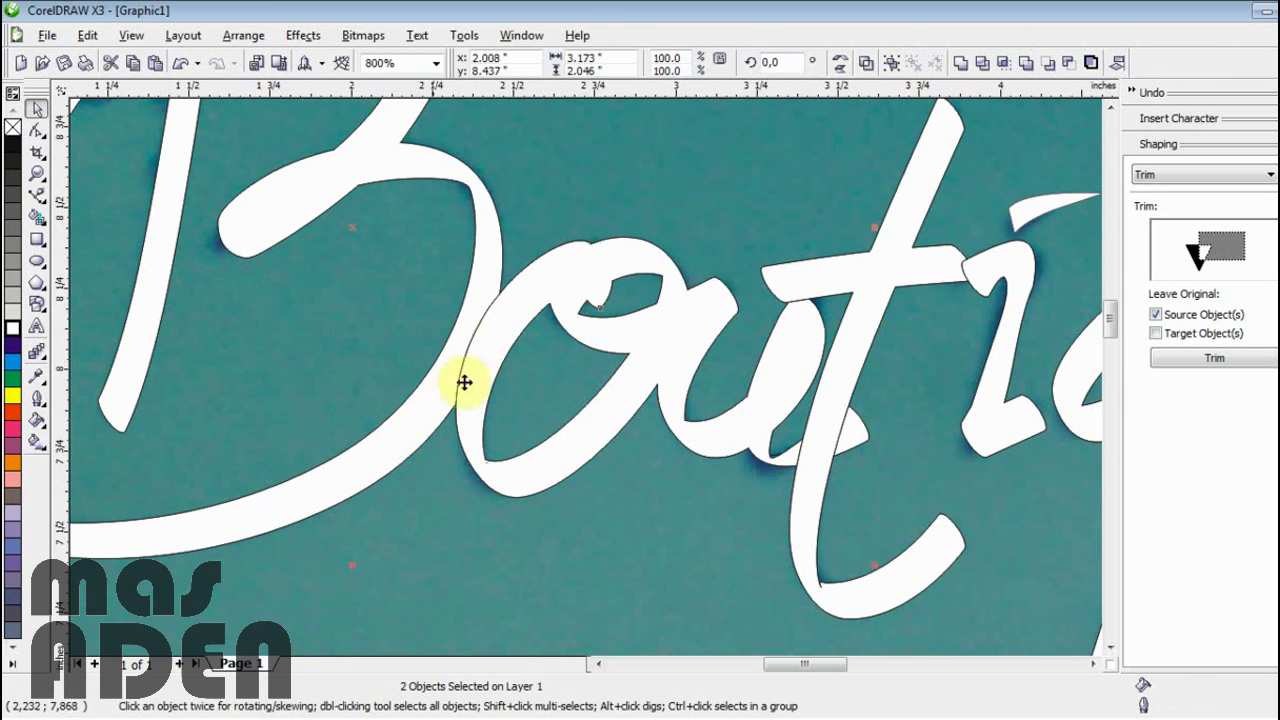
pyautogui.click(958, 64)
pyautogui.click(705, 232)
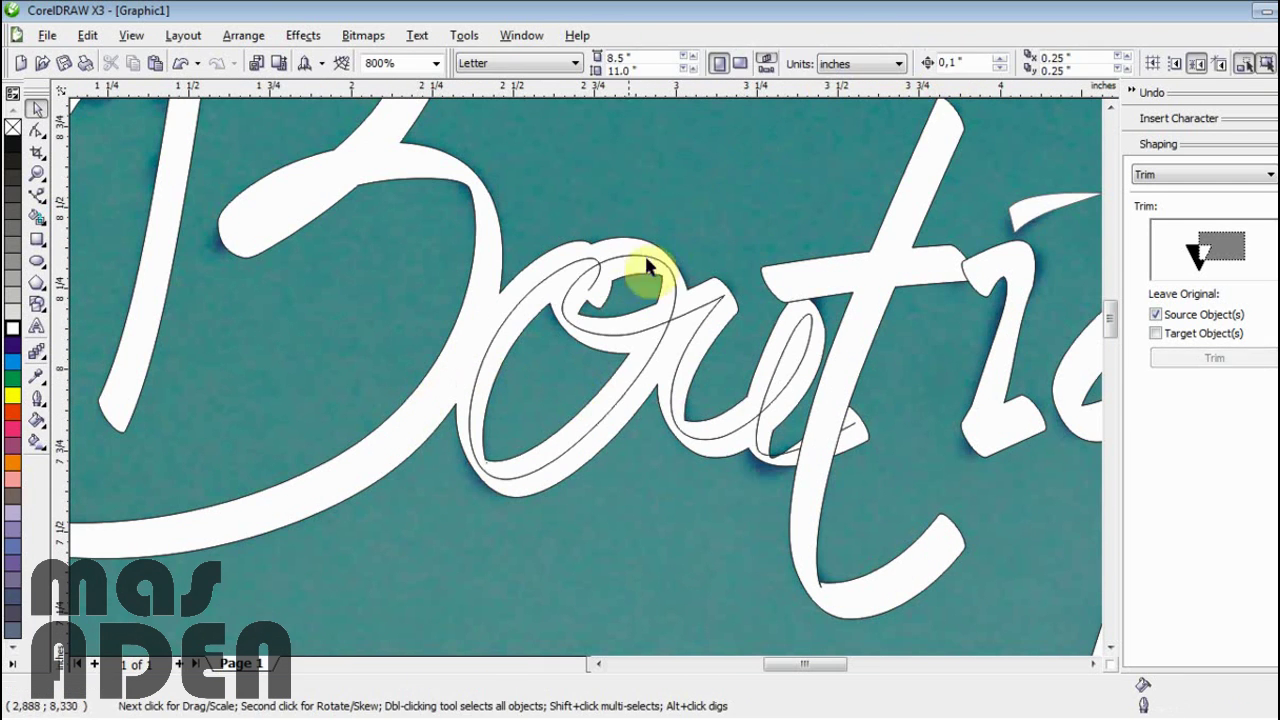
pyautogui.click(556, 285)
pyautogui.press('Delete')
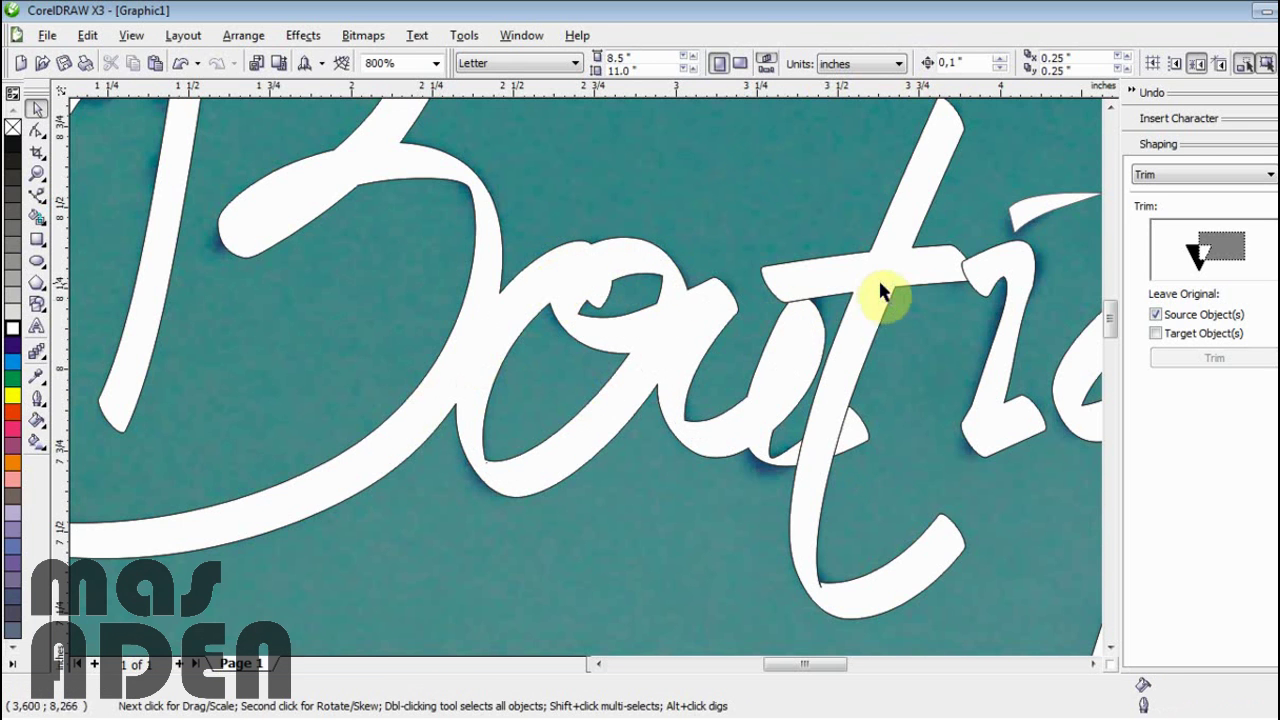
# - Move the q and "ue" strokes together slightly to the left, closer to the letter i
pyautogui.scroll(-2, 586, 391)
pyautogui.scroll(4, 586, 391)
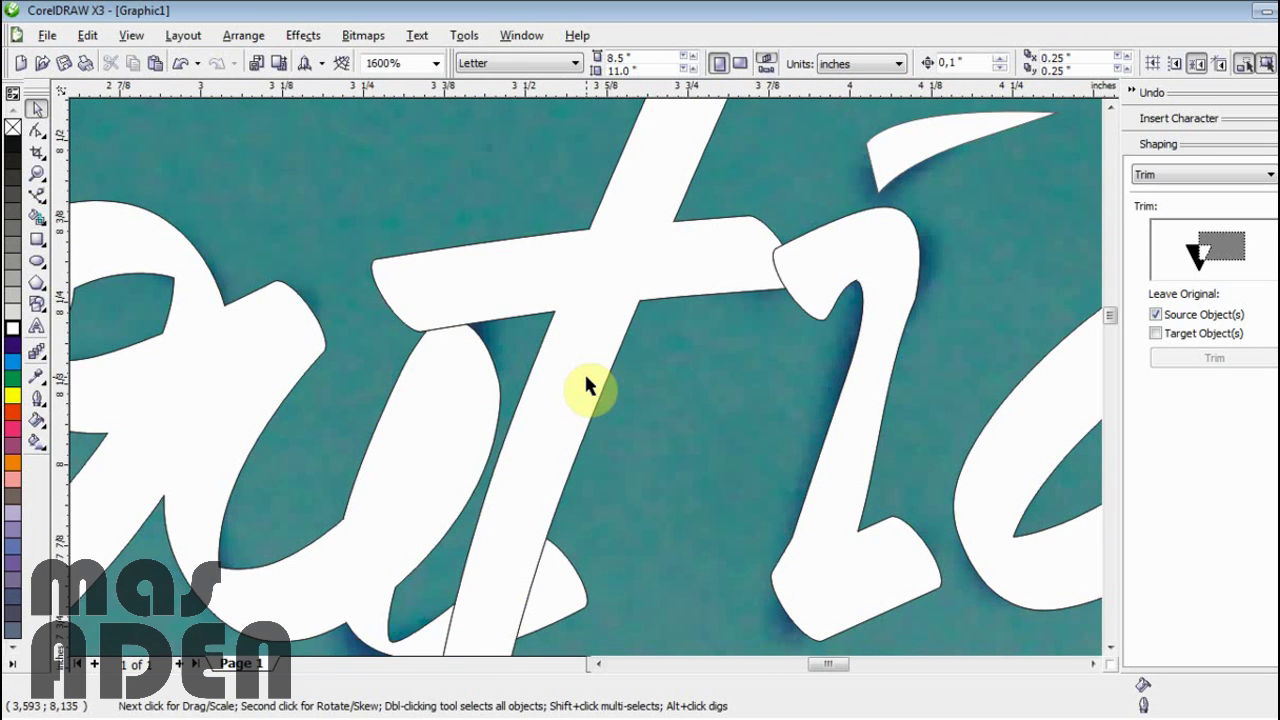
pyautogui.scroll(-1, 768, 360)
pyautogui.click(643, 360)
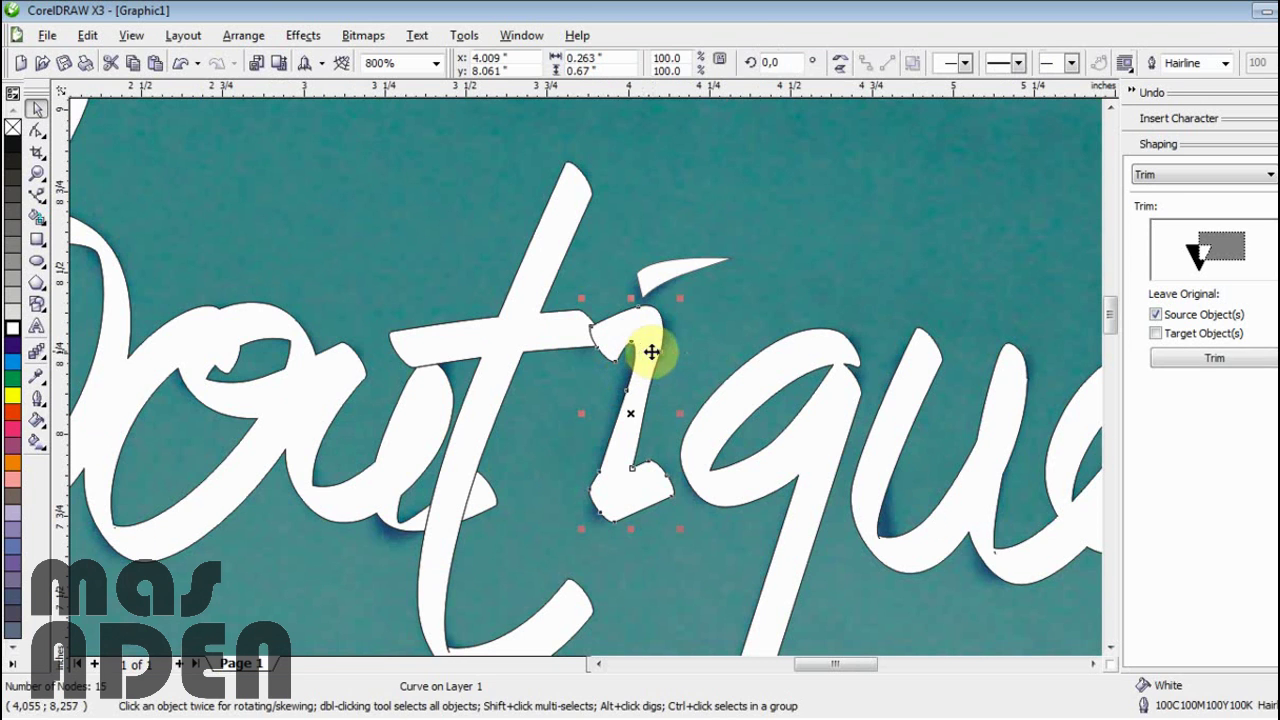
pyautogui.scroll(1, 586, 380)
pyautogui.click(648, 395)
pyautogui.keyDown('shift'); pyautogui.click(706, 397); pyautogui.keyUp('shift')
pyautogui.moveTo(662, 397); pyautogui.dragTo(640, 391)
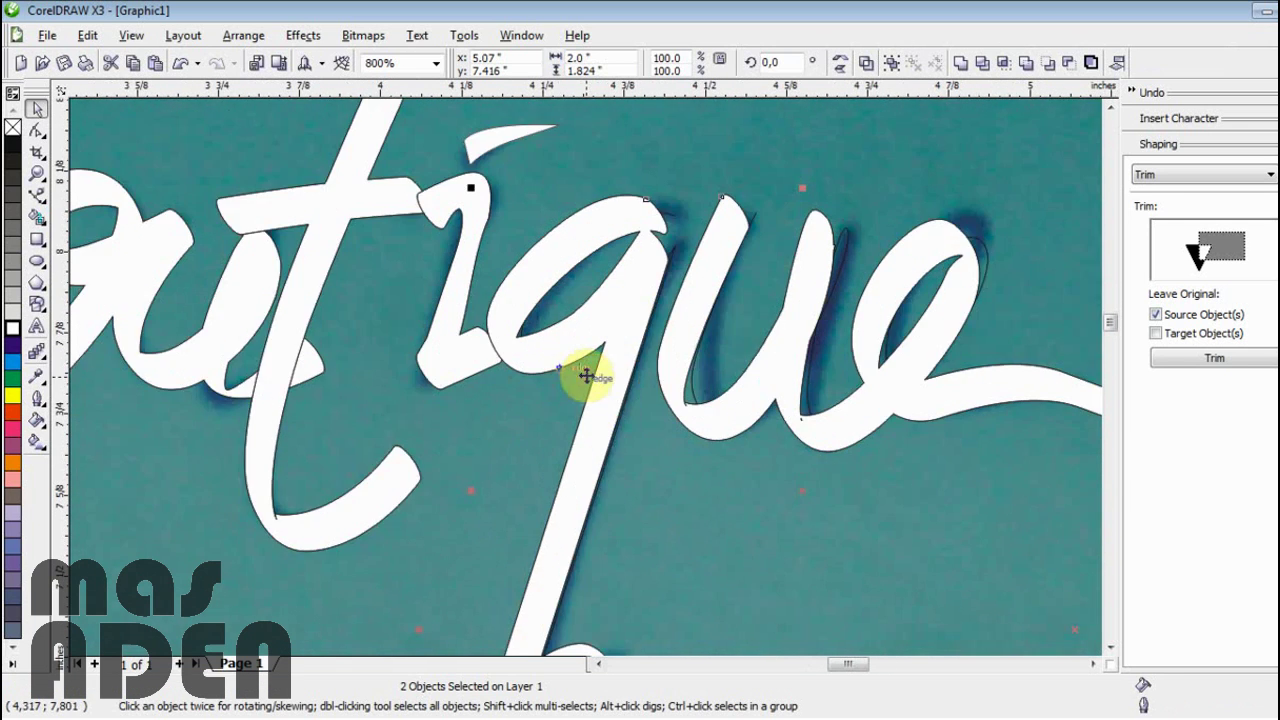
# - Delete the leftover traced curve belonging to the "ue" stroke
pyautogui.scroll(2, 586, 372)
pyautogui.click(856, 450)
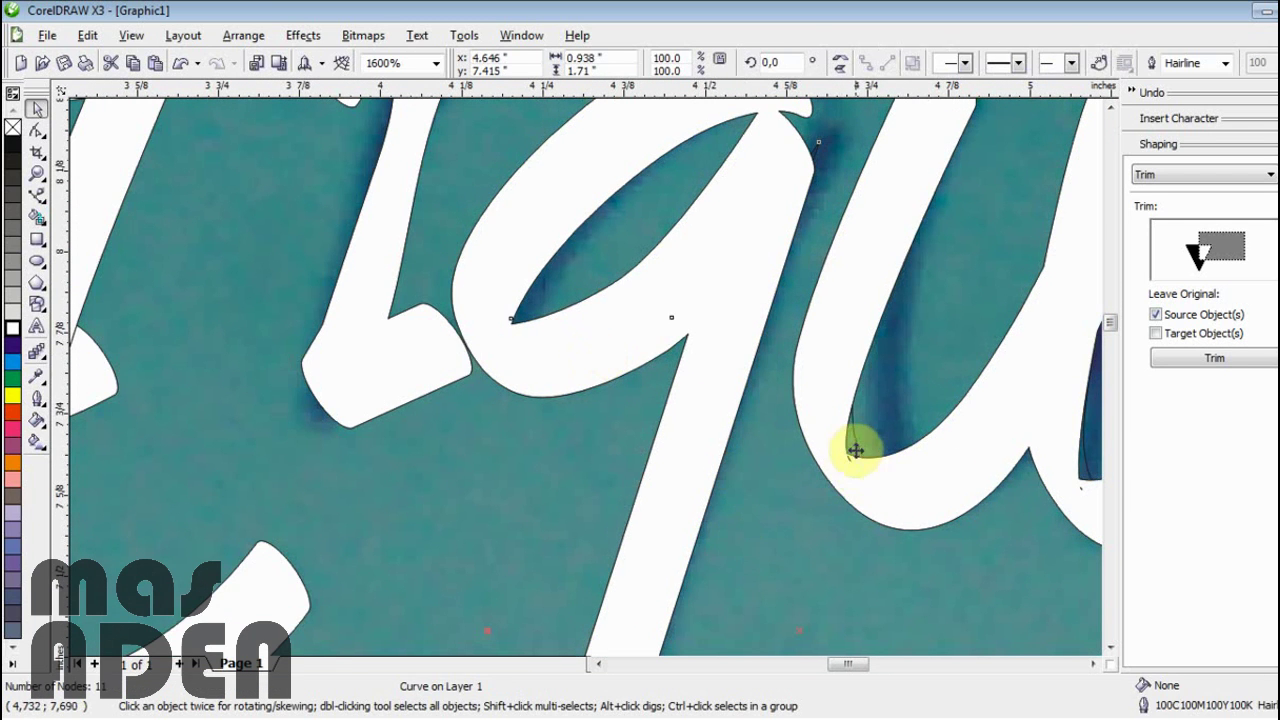
pyautogui.press('Delete')
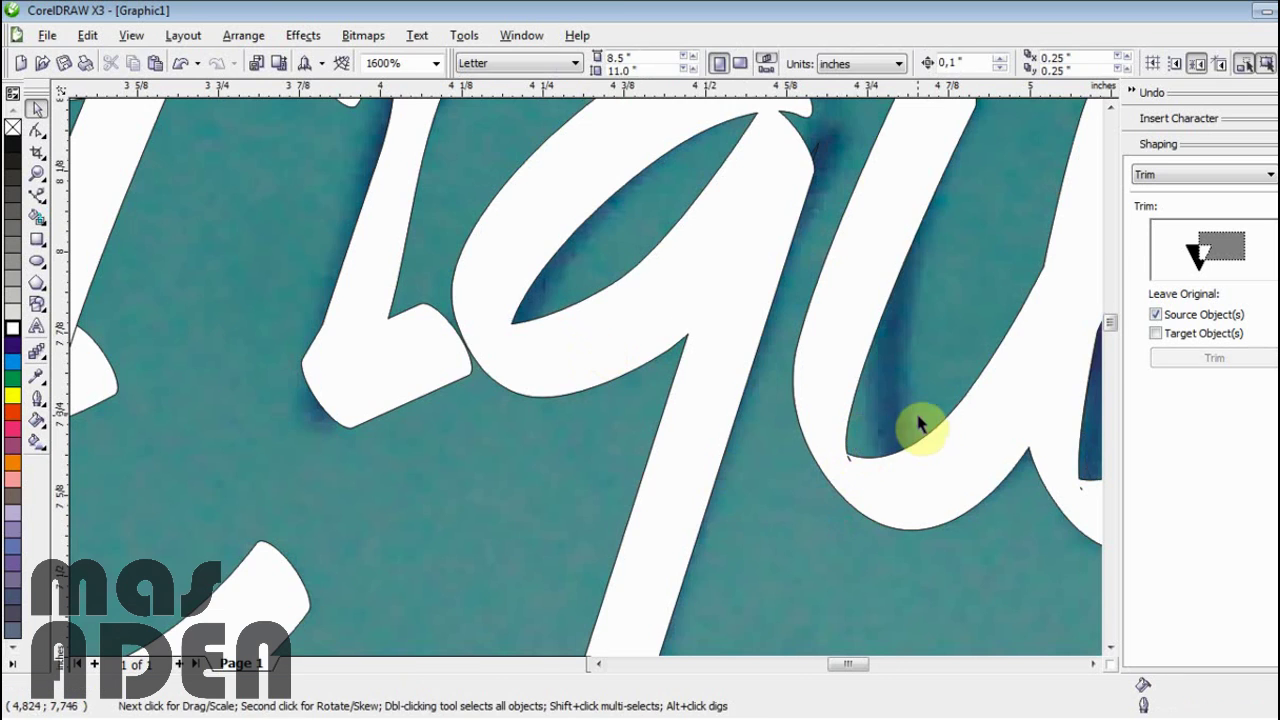
pyautogui.scroll(-1, 920, 425)
pyautogui.scroll(2, 582, 382)
pyautogui.doubleClick(580, 384)
pyautogui.scroll(-2, 556, 392)
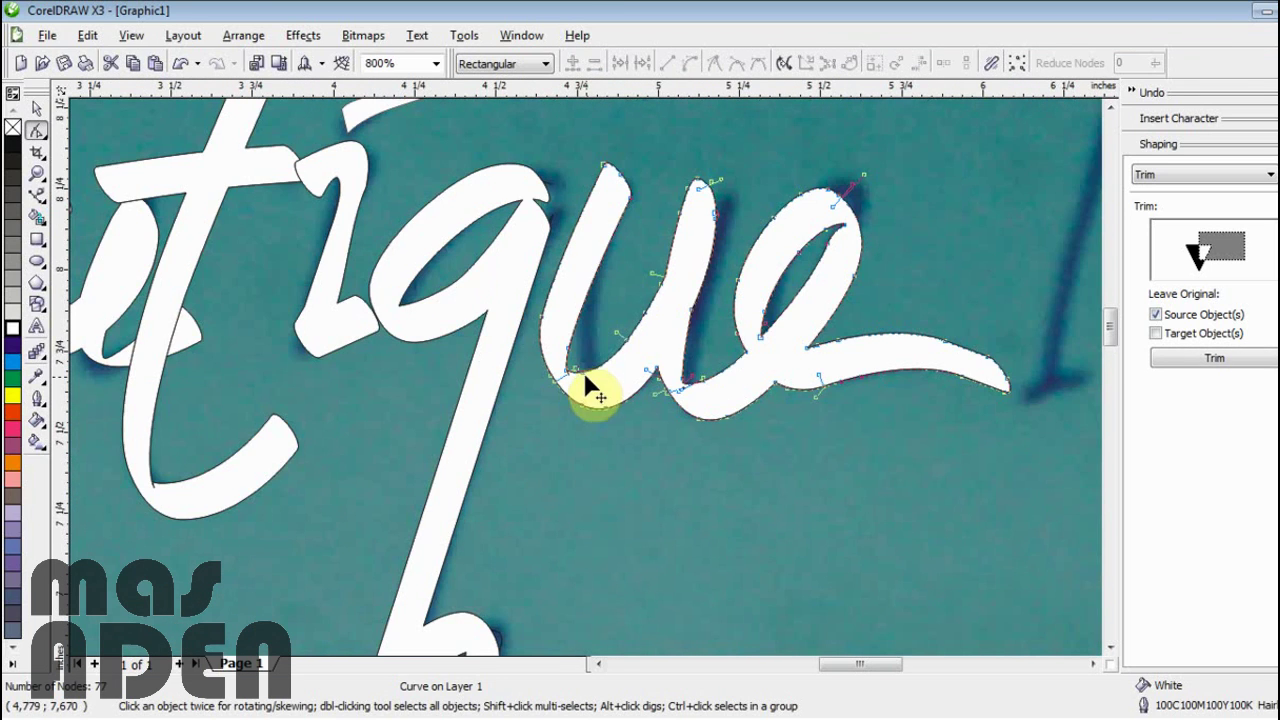
pyautogui.click(37, 108)
pyautogui.click(457, 149)
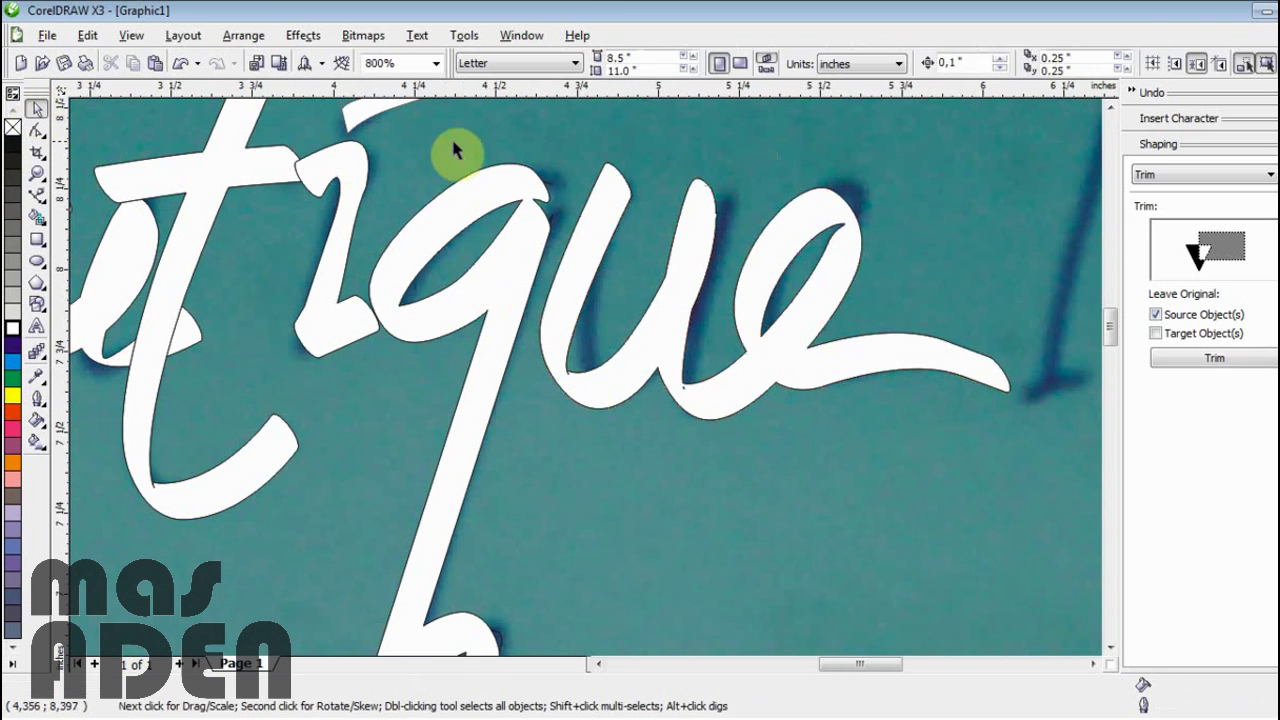
# - Fill the whole "Boutique" lettering with orange and move it off the photo into the empty area beside the page
pyautogui.scroll(-2, 480, 260)
pyautogui.moveTo(237, 240); pyautogui.dragTo(884, 622)
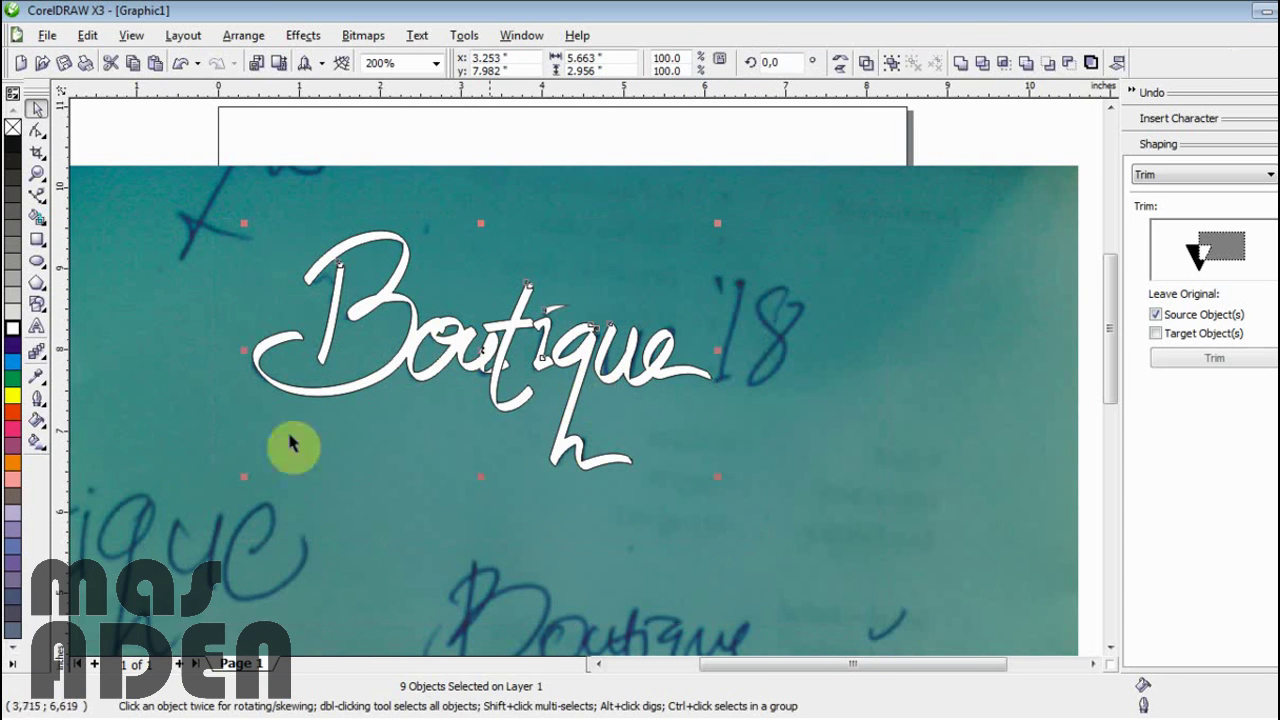
pyautogui.click(20, 468)
pyautogui.scroll(-1, 457, 423)
pyautogui.moveTo(601, 357); pyautogui.dragTo(199, 237)
pyautogui.scroll(2, 200, 238)
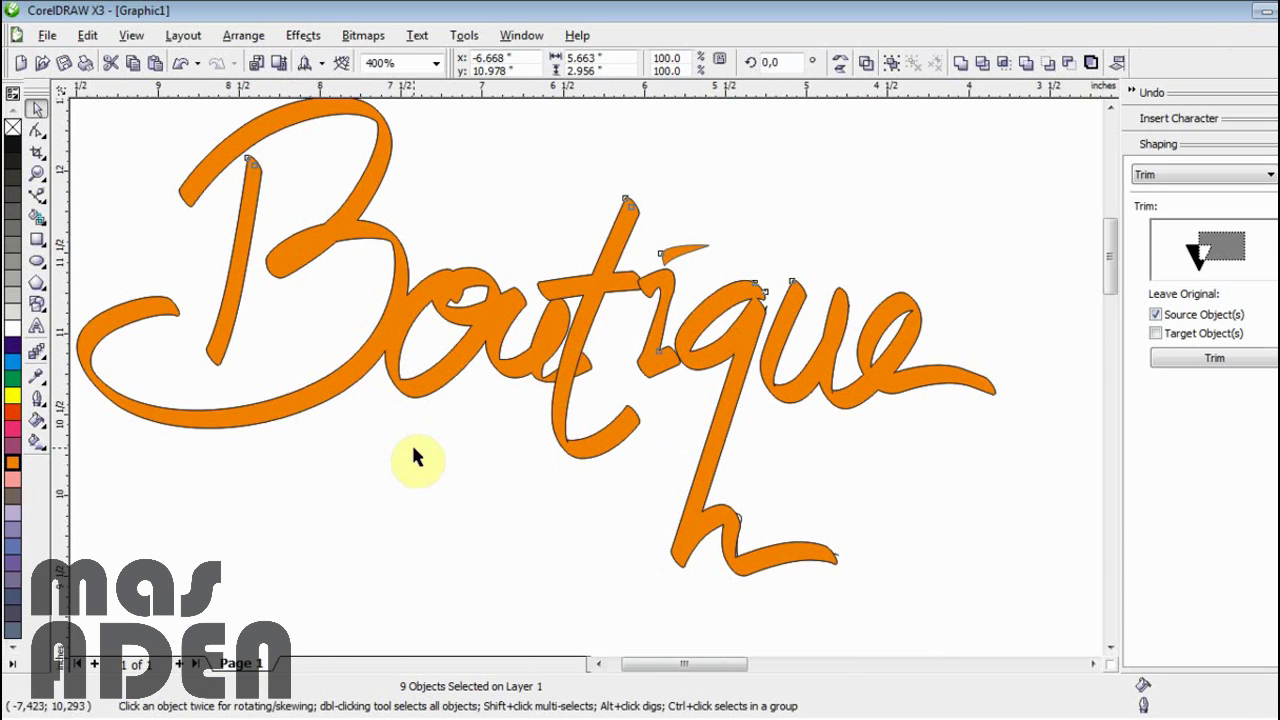
# - Check the joined B and "ou" shape for leftover traced curves underneath by moving it aside and undoing the move
pyautogui.moveTo(237, 337); pyautogui.dragTo(358, 357)
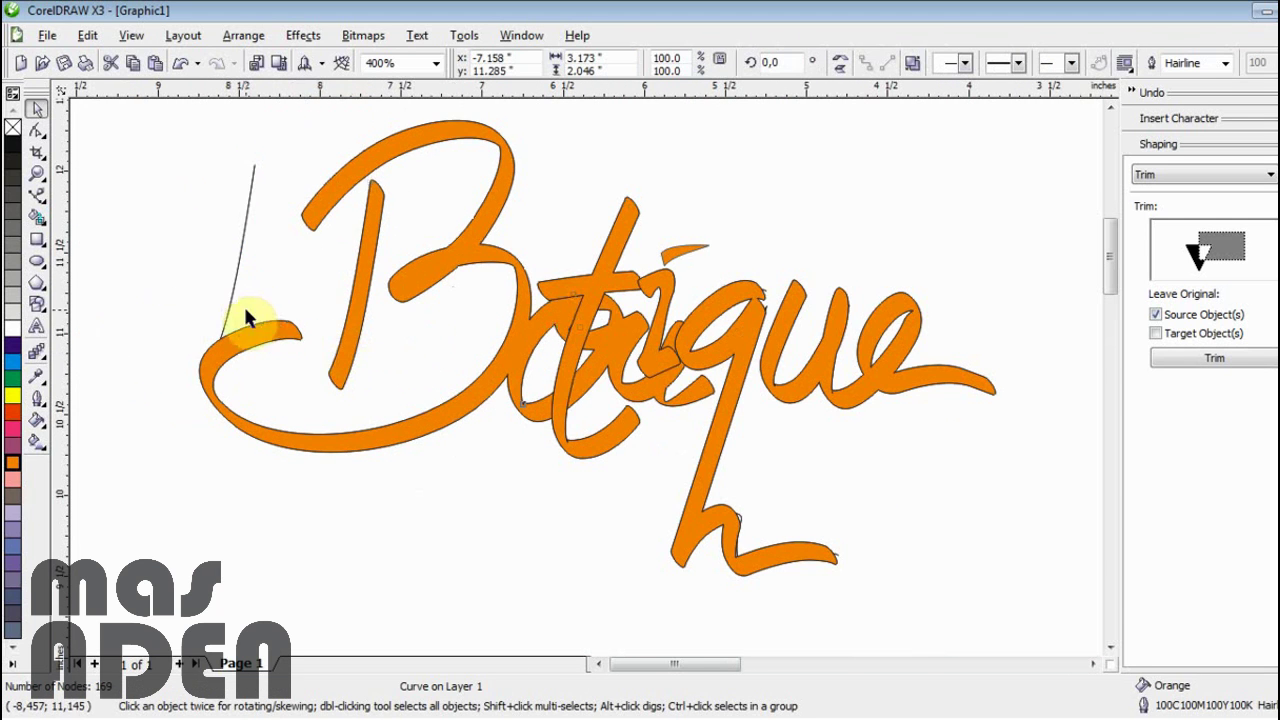
pyautogui.hotkey('ctrl', 'z')
pyautogui.moveTo(192, 126); pyautogui.dragTo(278, 400)
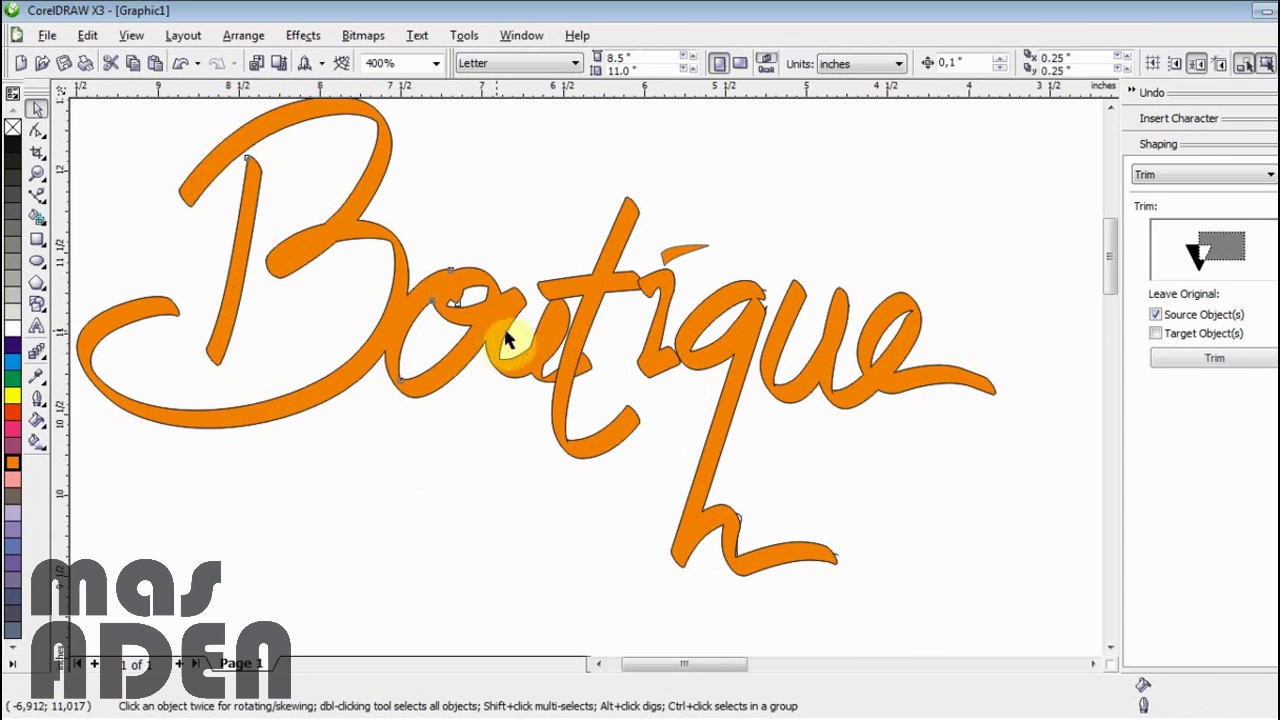
pyautogui.click(536, 337)
pyautogui.moveTo(497, 335); pyautogui.dragTo(501, 240)
pyautogui.hotkey('ctrl', 'z')
# - Check the t and q shapes for leftover traced curves underneath by moving them aside and undoing the moves
pyautogui.moveTo(624, 284); pyautogui.dragTo(565, 356)
pyautogui.click(623, 465)
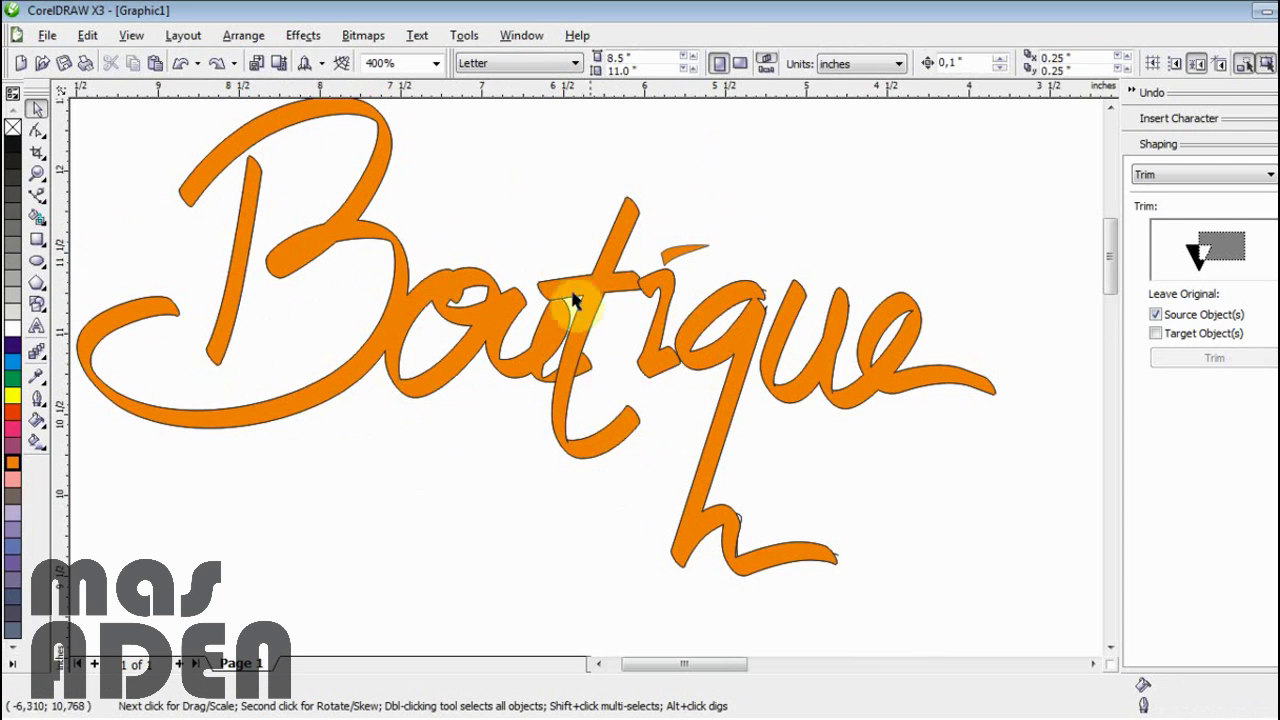
pyautogui.moveTo(641, 446); pyautogui.dragTo(648, 447)
pyautogui.click(664, 440)
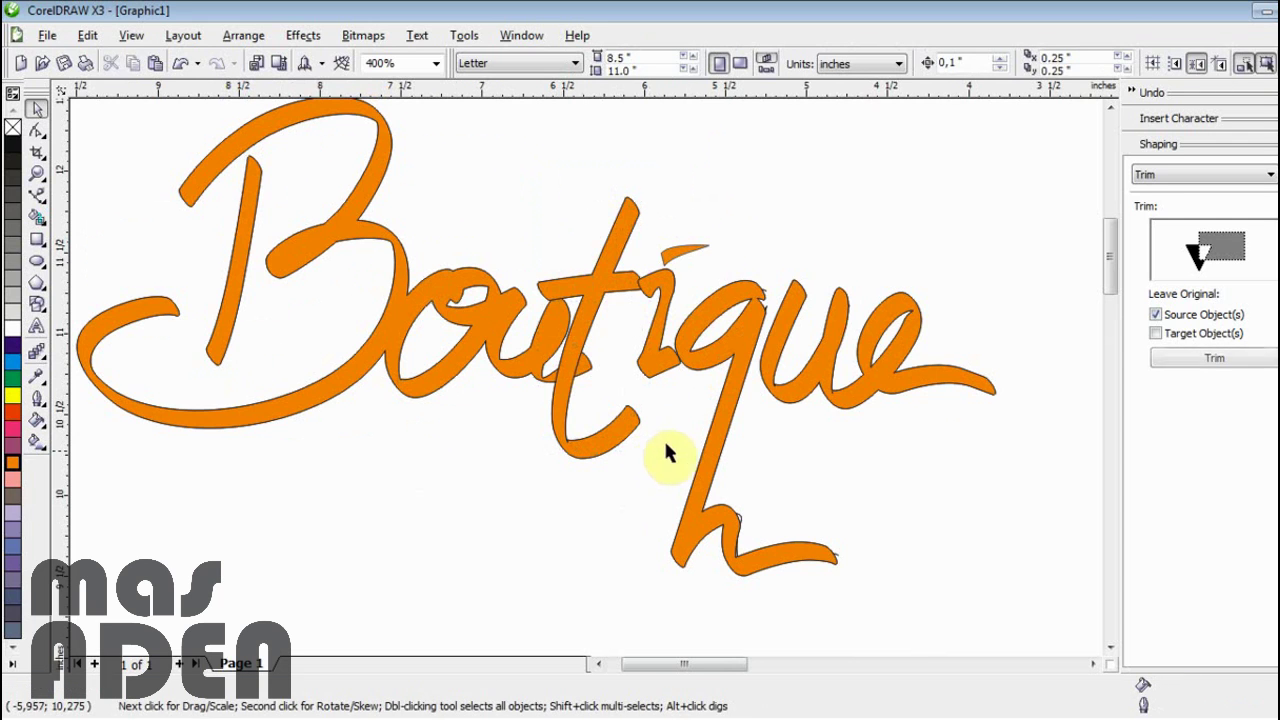
pyautogui.moveTo(737, 362); pyautogui.dragTo(861, 438)
pyautogui.hotkey('ctrl', 'z')
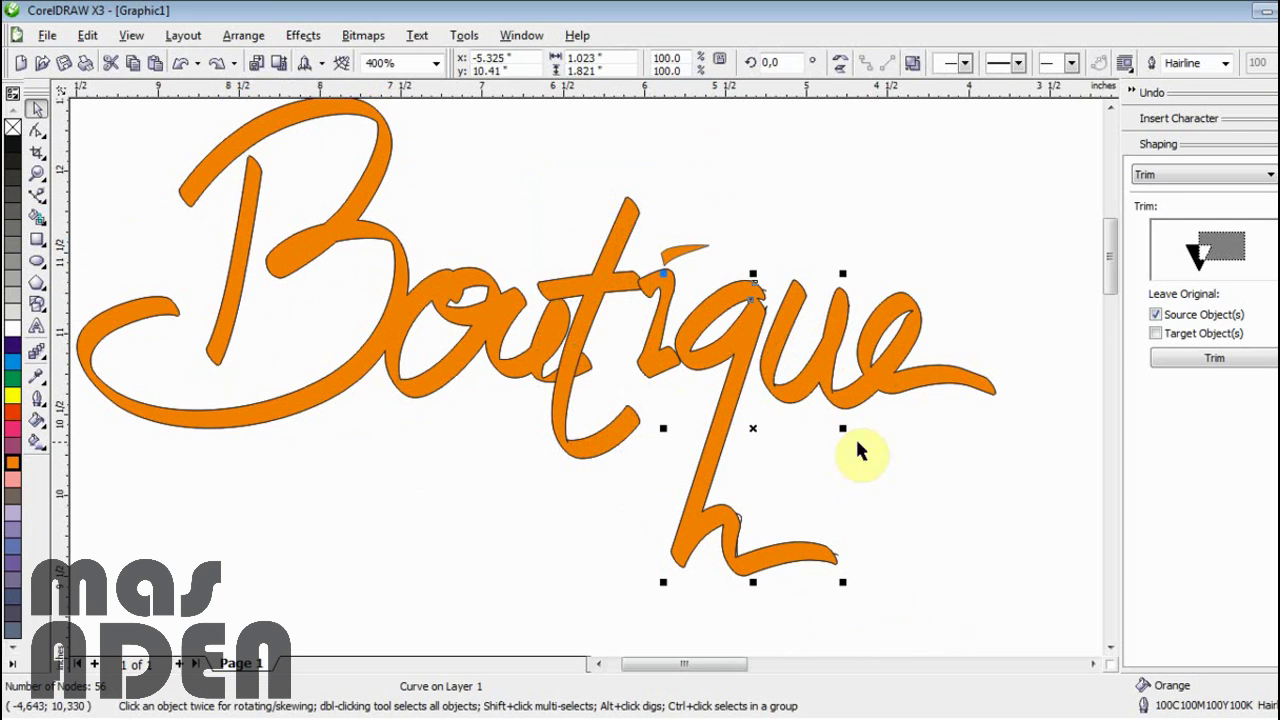
# - Delete the leftover traced curve protruding from the q's hooked tail
pyautogui.click(754, 514)
pyautogui.scroll(2, 780, 509)
pyautogui.click(709, 307)
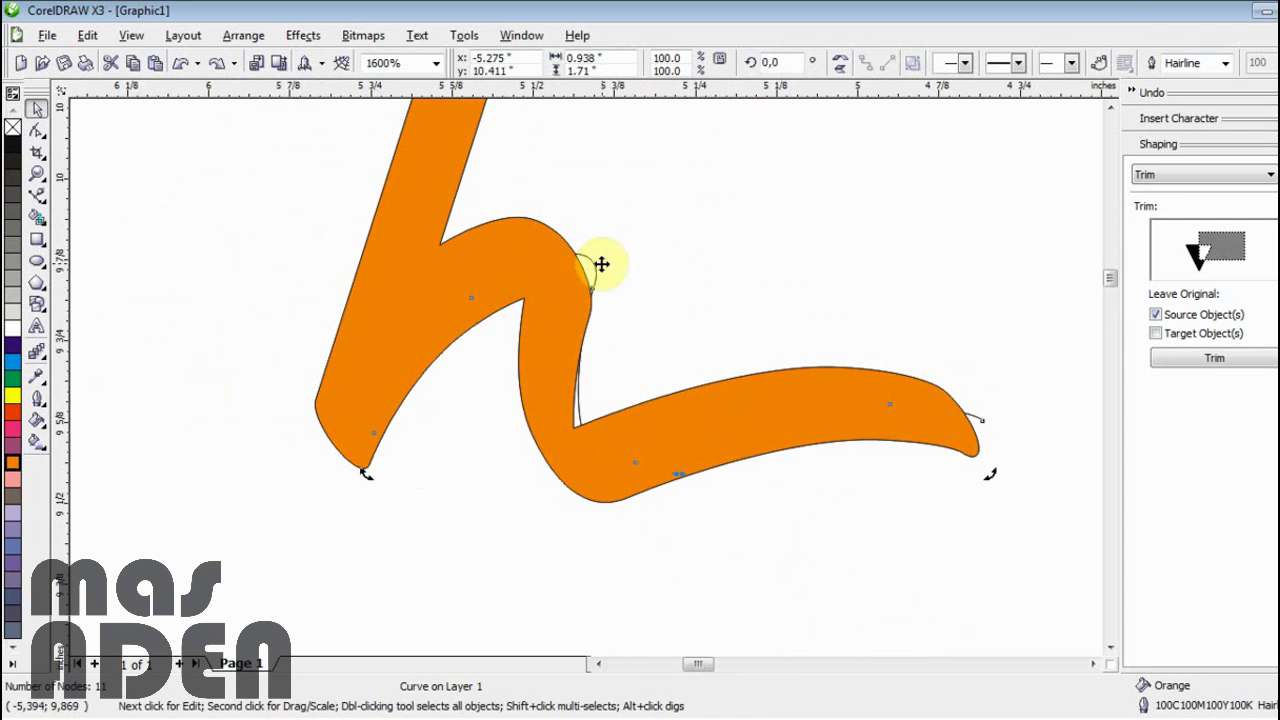
pyautogui.click(617, 623)
pyautogui.moveTo(596, 276); pyautogui.dragTo(692, 252)
pyautogui.press('Delete')
pyautogui.scroll(-3, 588, 371)
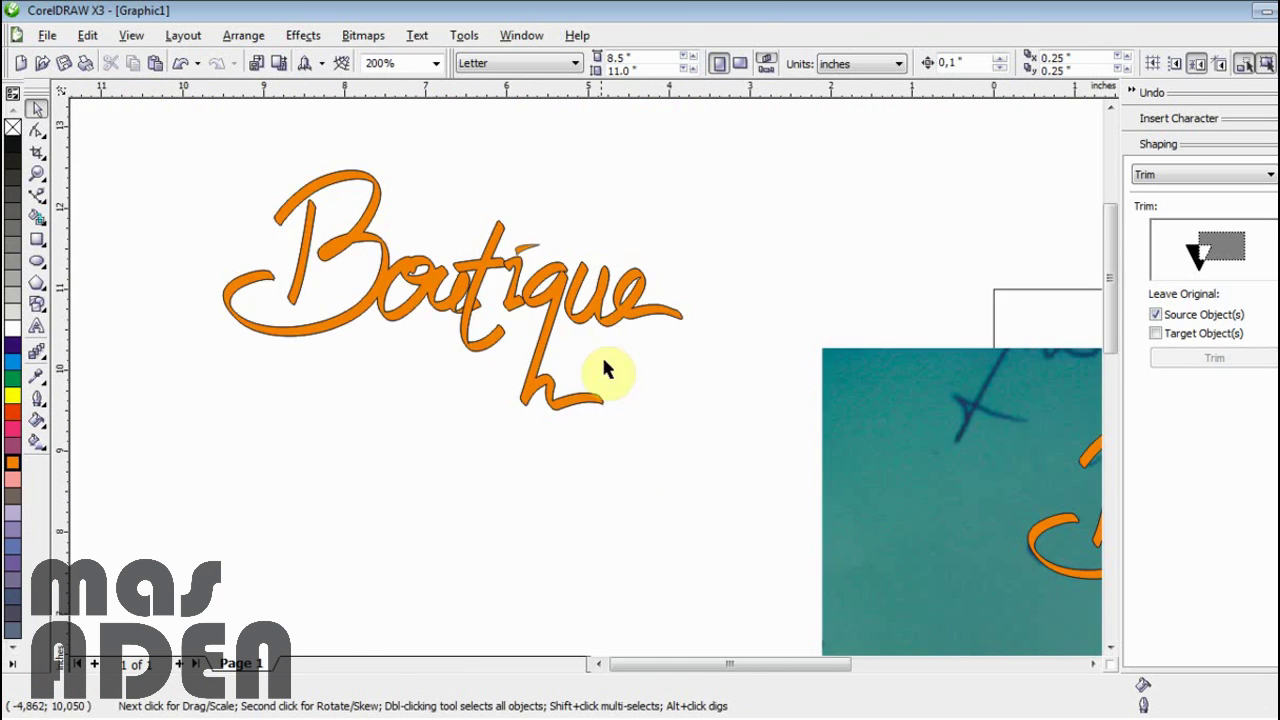
# - Check the "ue" shape for leftover traced curves around its outline
pyautogui.scroll(2, 619, 302)
pyautogui.click(666, 375)
pyautogui.scroll(-2, 666, 375)
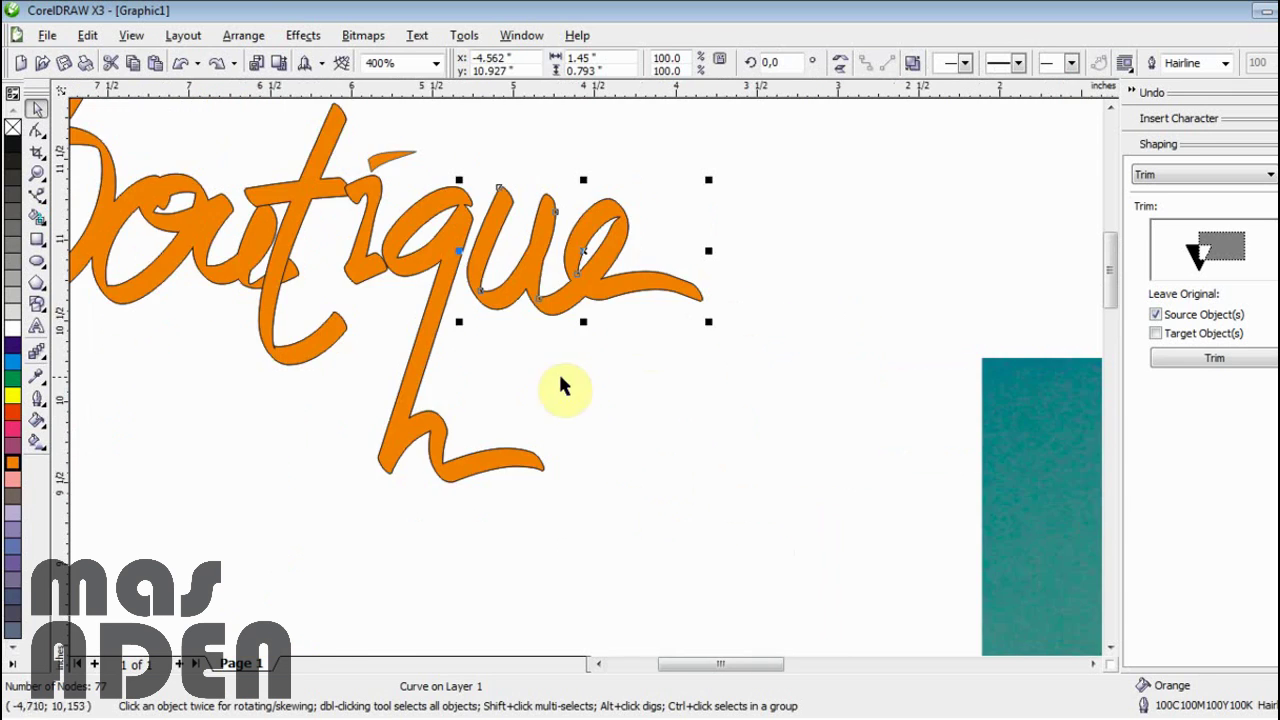
pyautogui.click(589, 384)
# - Send the t behind the joined B and "ou" shape so that the u's tail overlaps its stem
pyautogui.scroll(1, 588, 385)
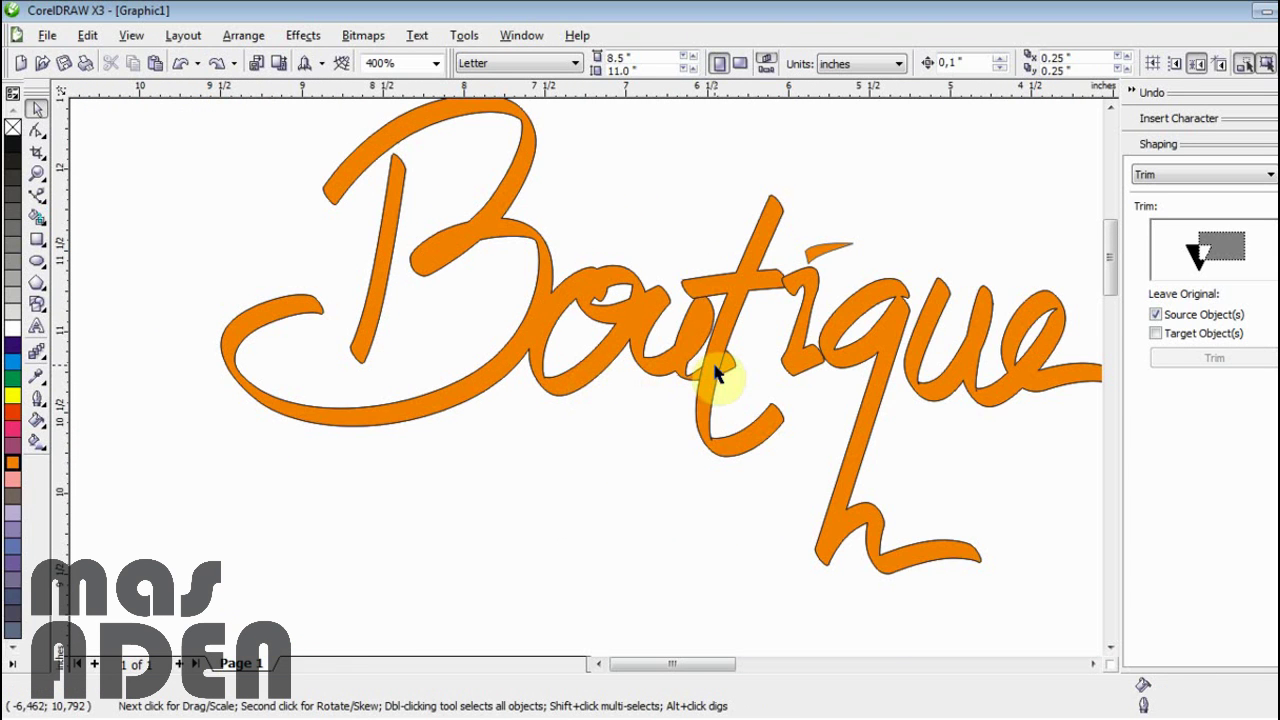
pyautogui.click(716, 370)
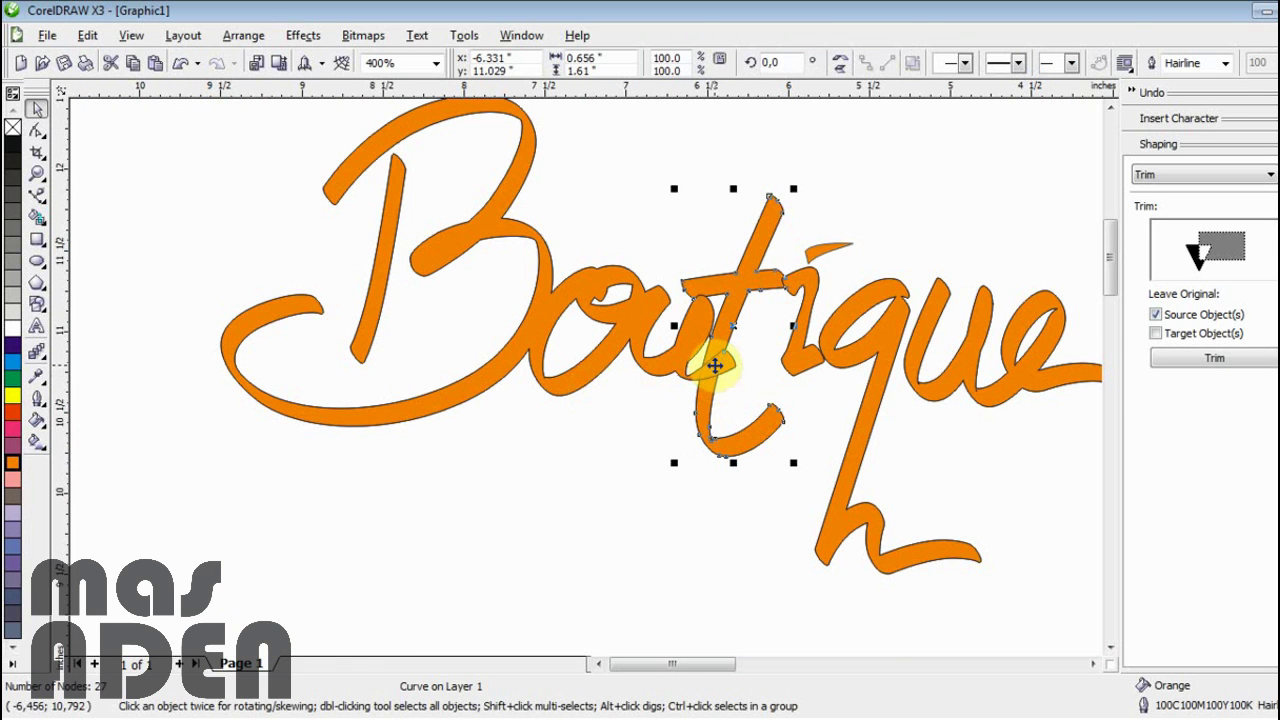
pyautogui.click(661, 528)
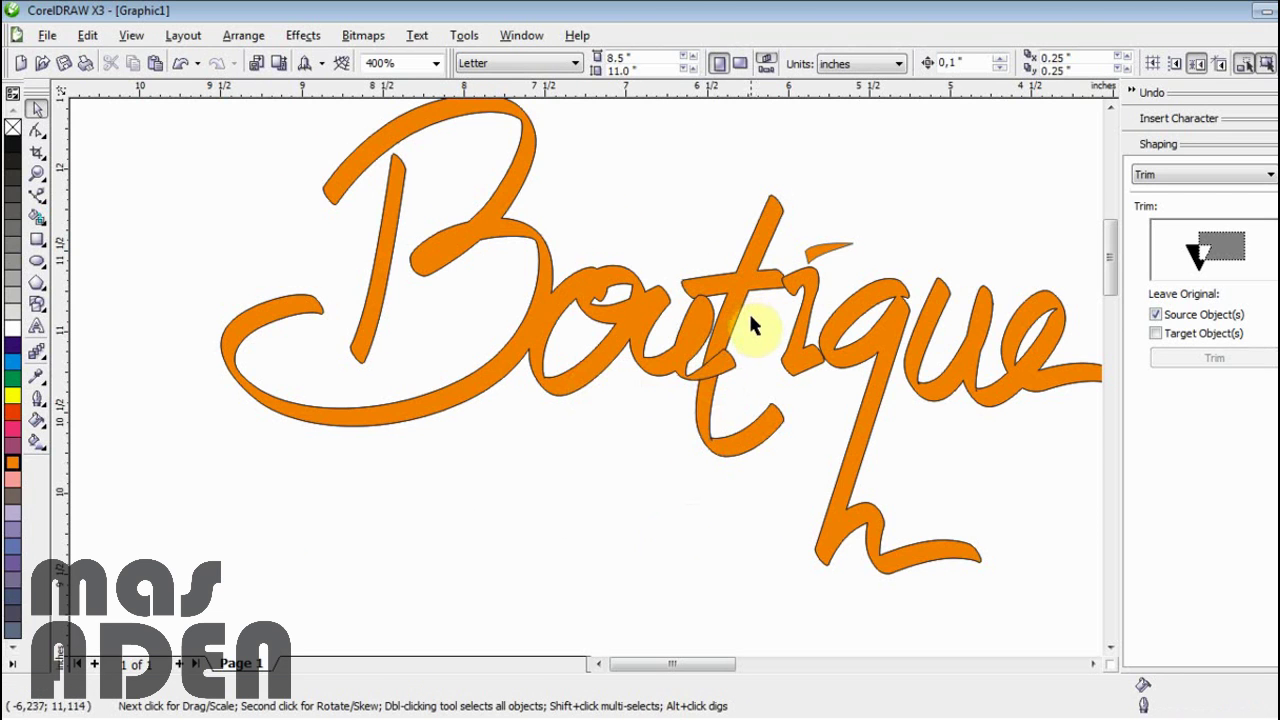
# - Give the whole "Boutique" lettering an 8 px outline with rounded corners, placed behind the fill
pyautogui.scroll(-1, 588, 385)
pyautogui.moveTo(291, 223); pyautogui.dragTo(834, 591)
pyautogui.click(37, 398)
pyautogui.click(210, 412)
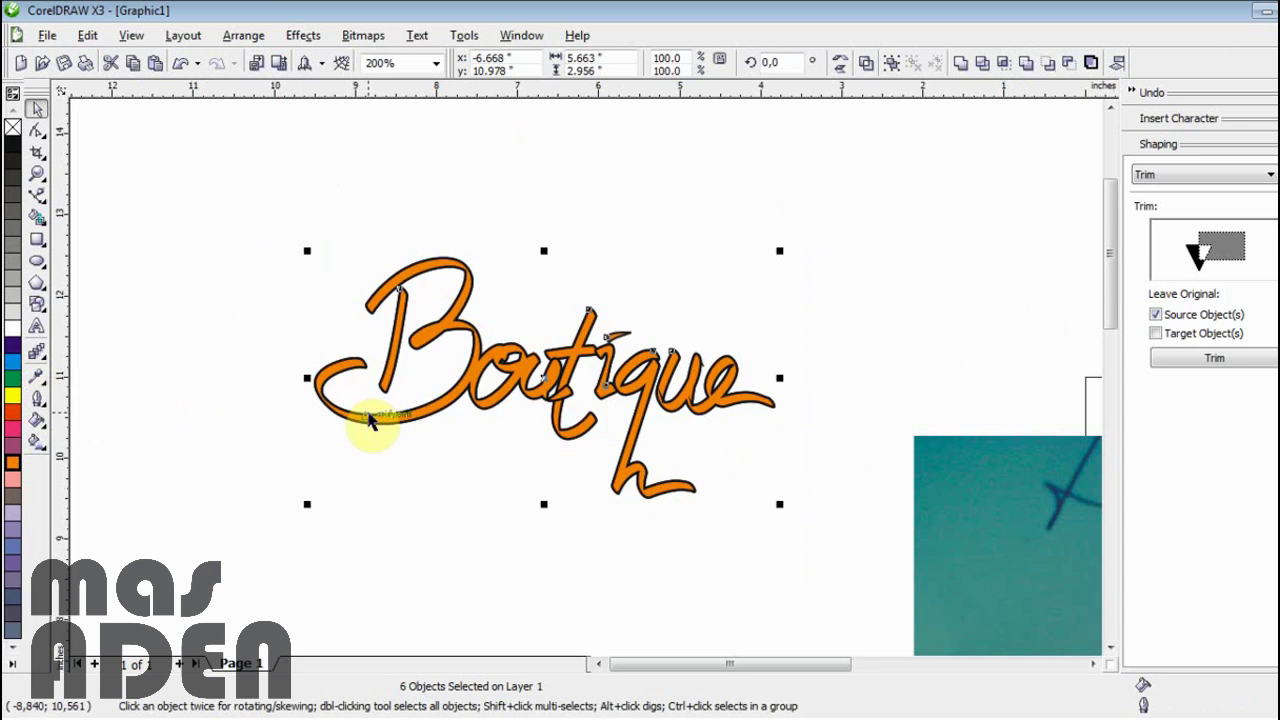
pyautogui.scroll(1, 529, 418)
pyautogui.click(37, 398)
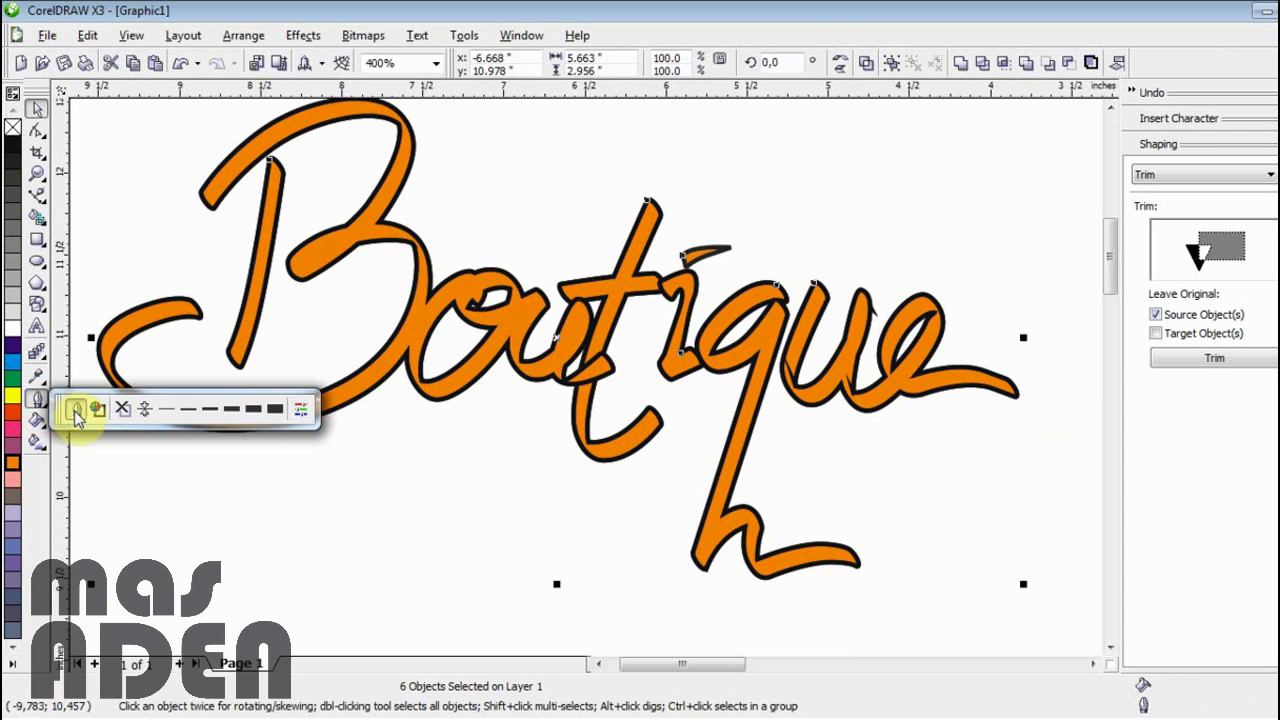
pyautogui.click(75, 411)
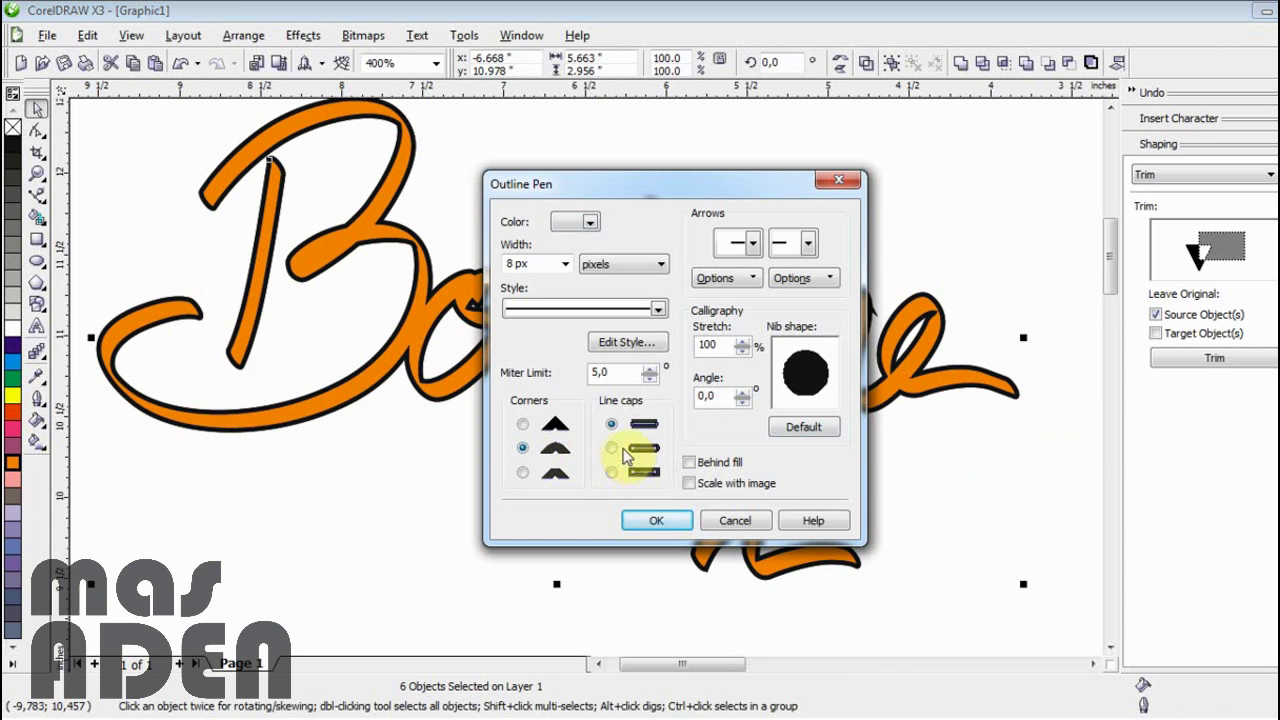
pyautogui.click(658, 526)
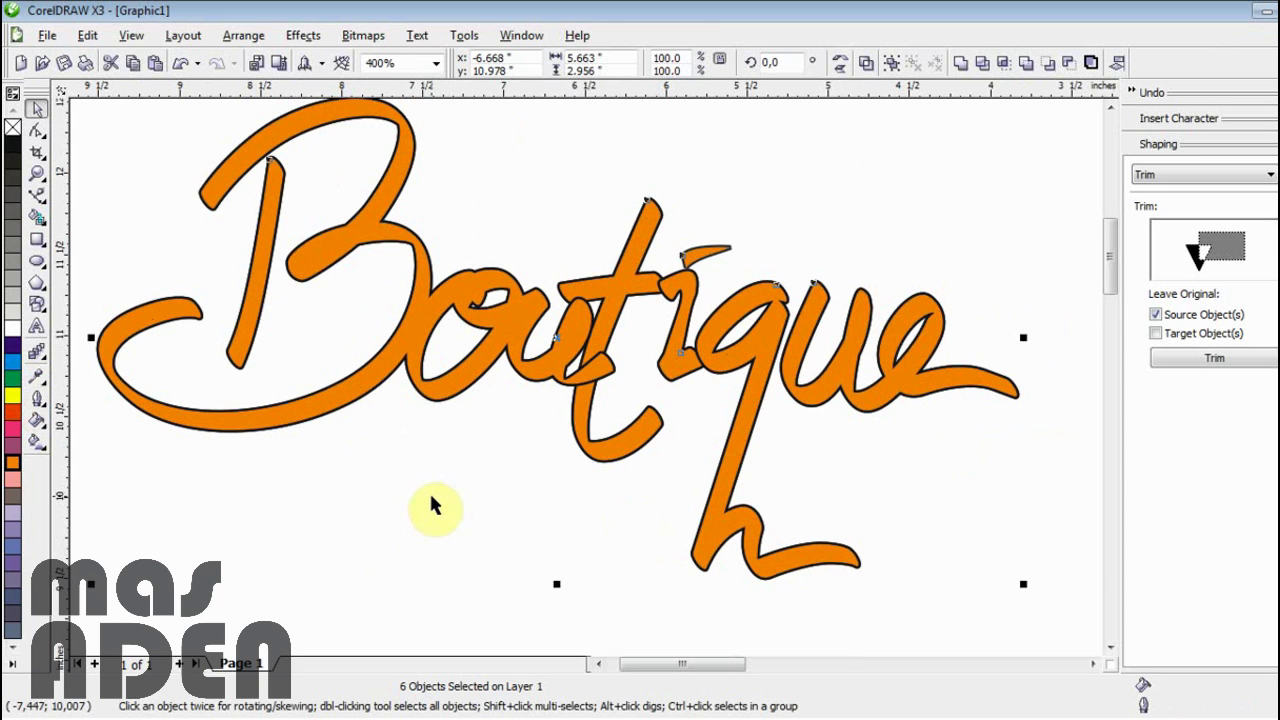
pyautogui.click(429, 505)
pyautogui.scroll(-1, 584, 385)
pyautogui.scroll(1, 607, 340)
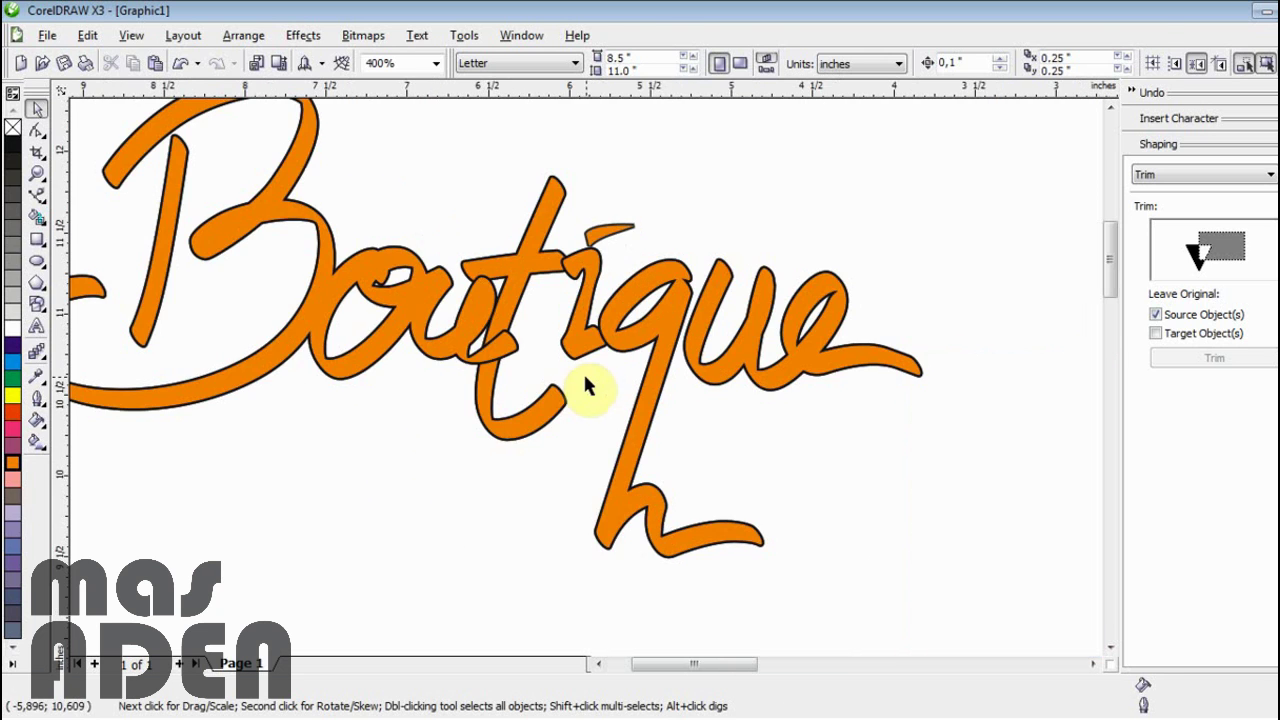
pyautogui.click(37, 196)
pyautogui.scroll(-1, 566, 406)
pyautogui.scroll(1, 586, 374)
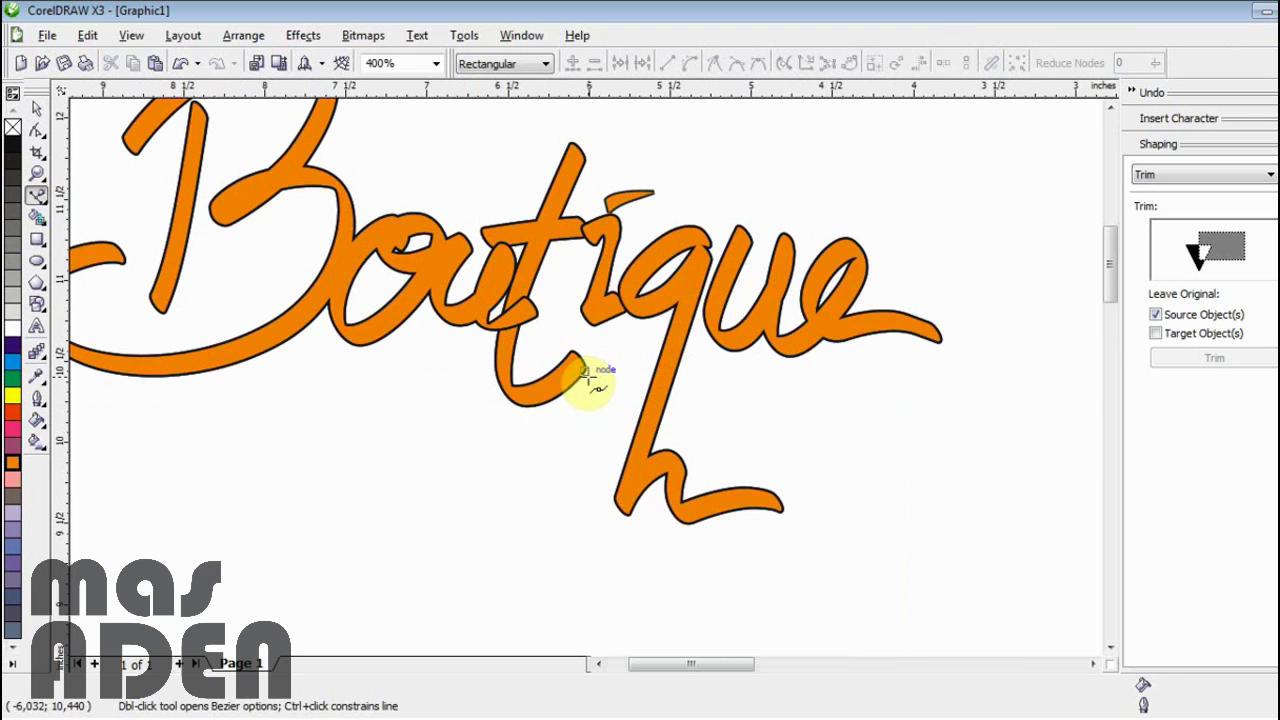
pyautogui.scroll(-1, 360, 391)
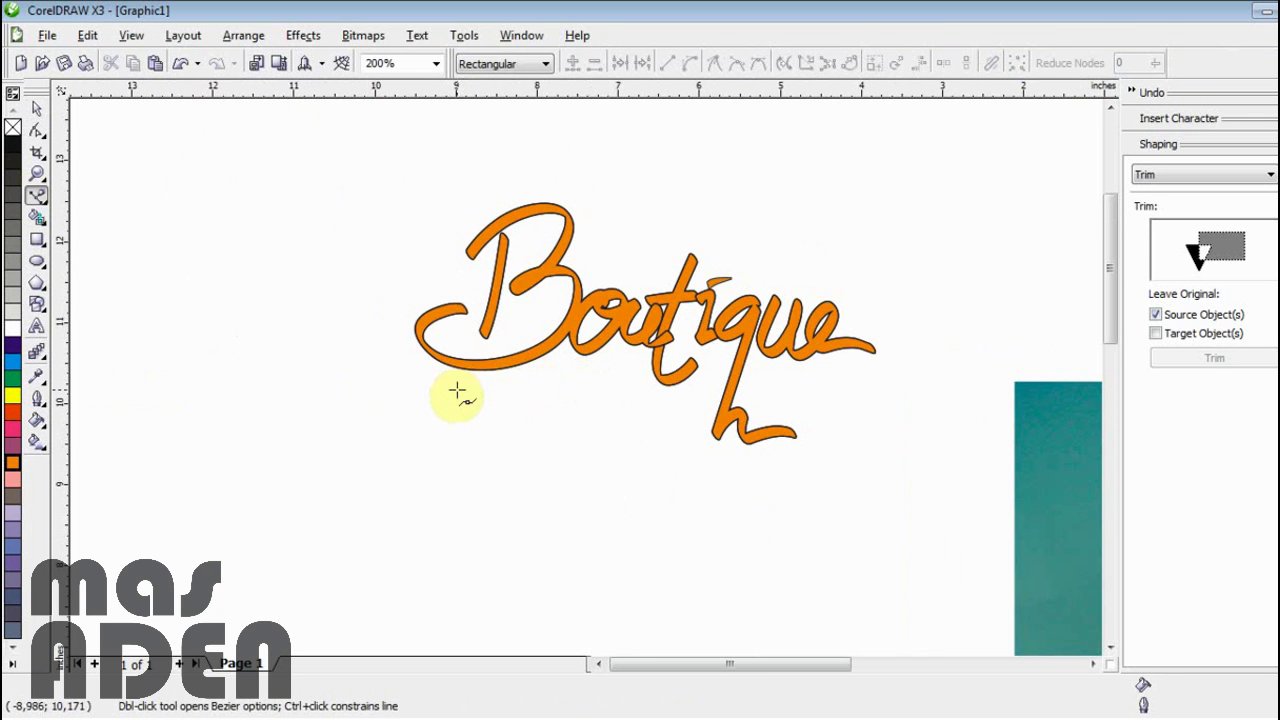
pyautogui.click(37, 108)
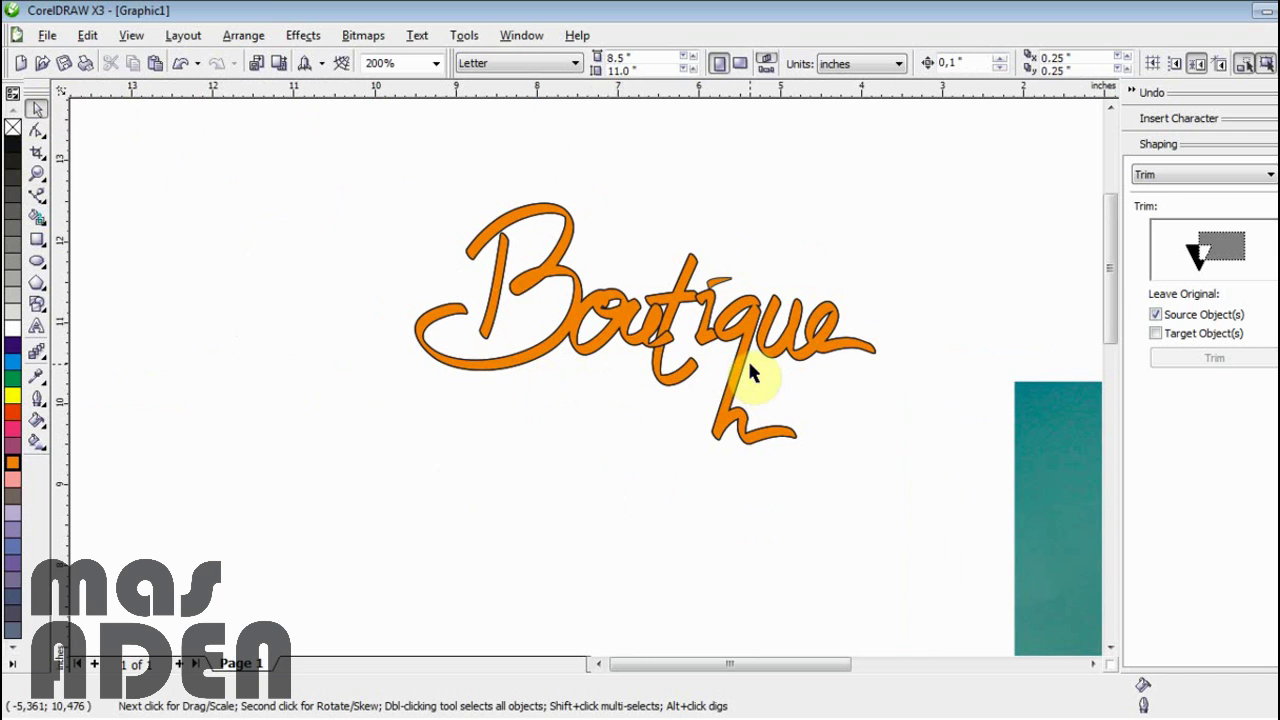
pyautogui.scroll(1, 765, 350)
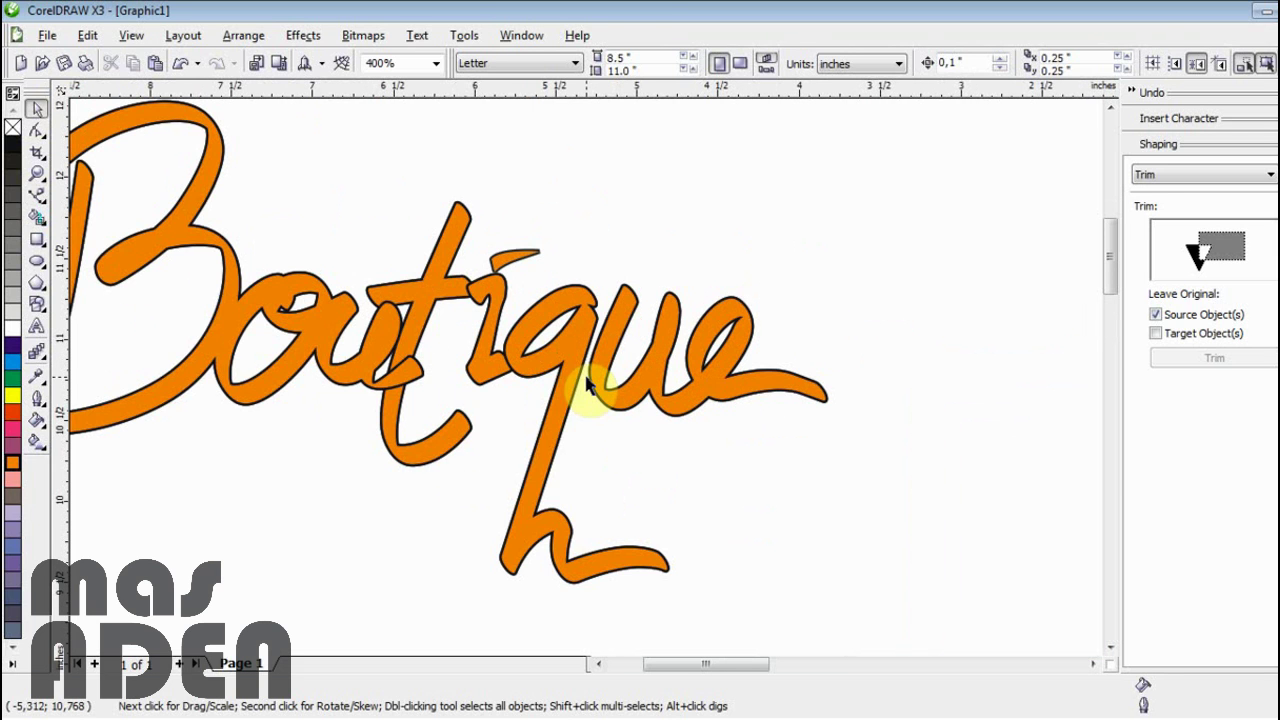
# - Draw a shallow three-node Bezier curve about 4.95 inches wide beneath the lettering, from below the B to under the e, and adjust its middle node's handle
pyautogui.click(37, 203)
pyautogui.press('F3')
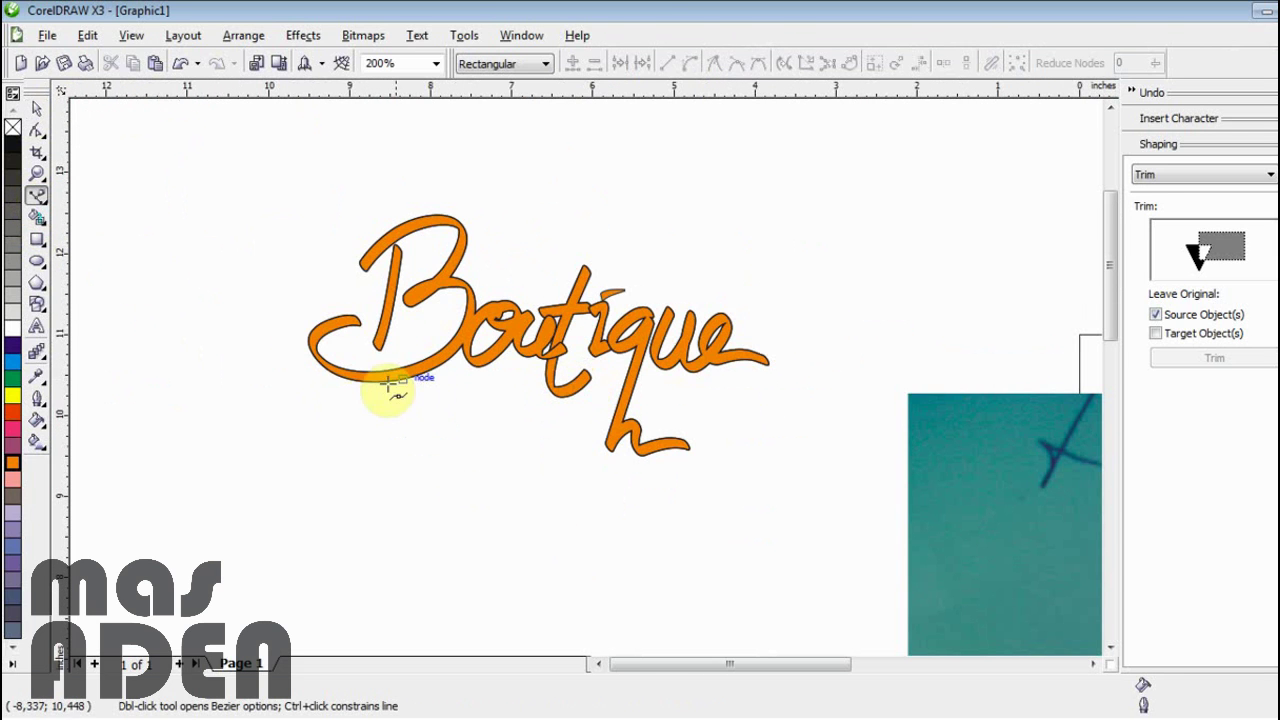
pyautogui.scroll(1, 580, 400)
pyautogui.moveTo(590, 377); pyautogui.dragTo(866, 363)
pyautogui.click(946, 357)
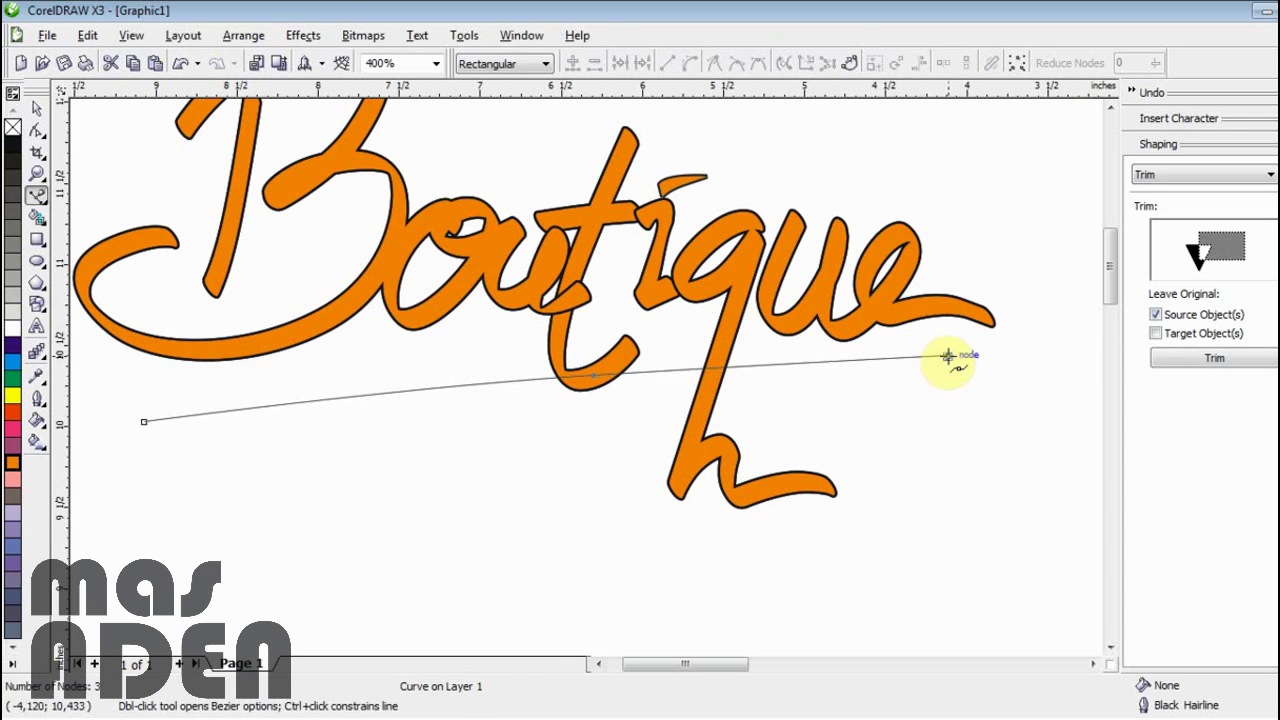
pyautogui.click(37, 131)
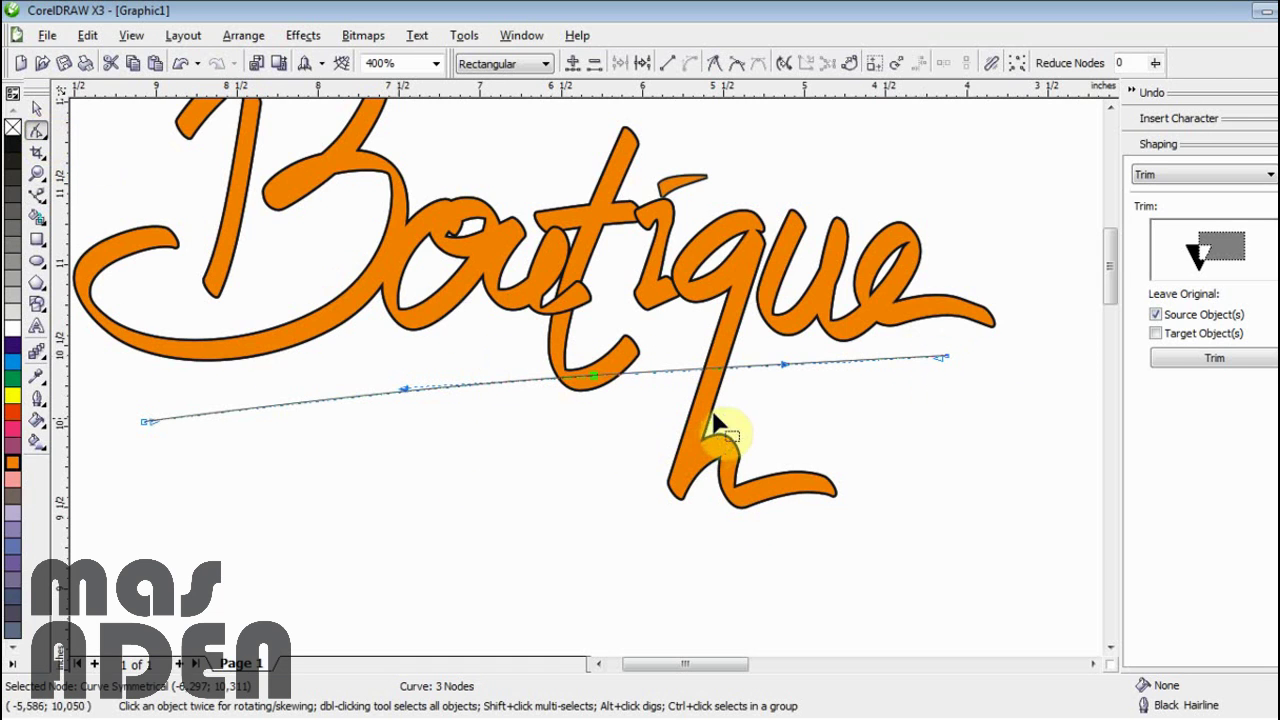
pyautogui.moveTo(785, 372); pyautogui.dragTo(790, 368)
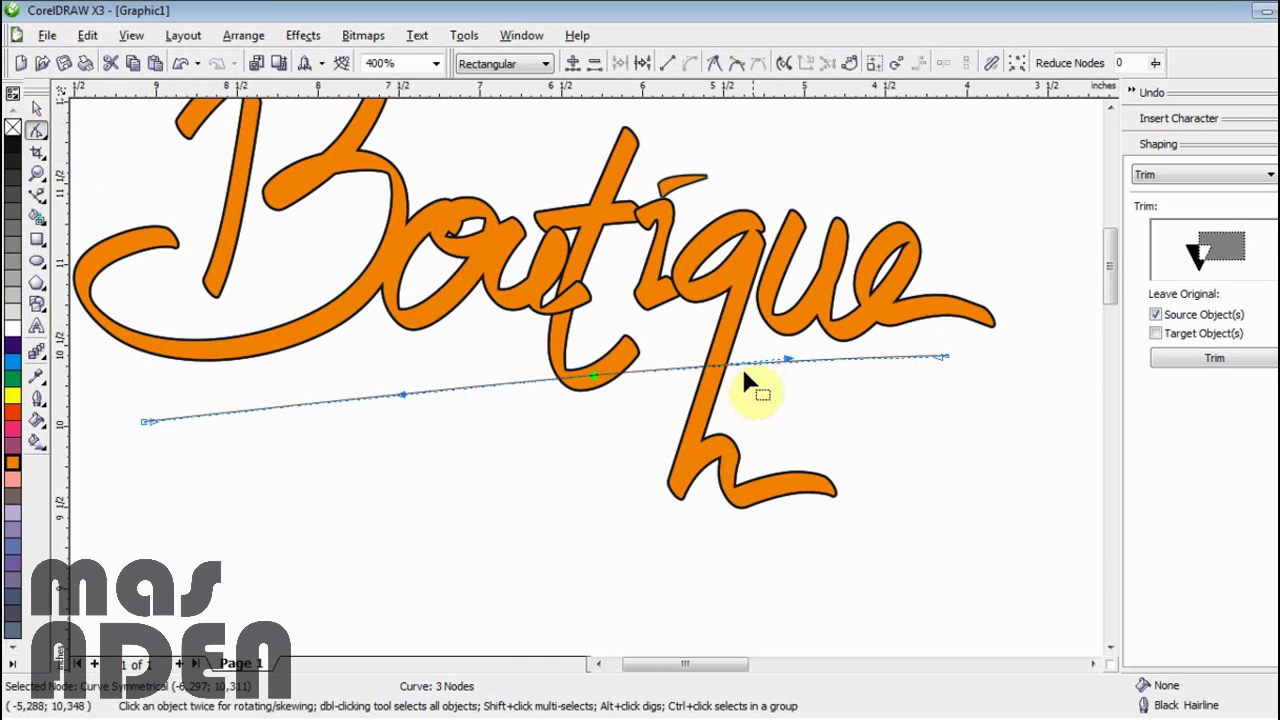
# - Set the underline curve's outline width to 67 px
pyautogui.click(37, 400)
pyautogui.click(206, 415)
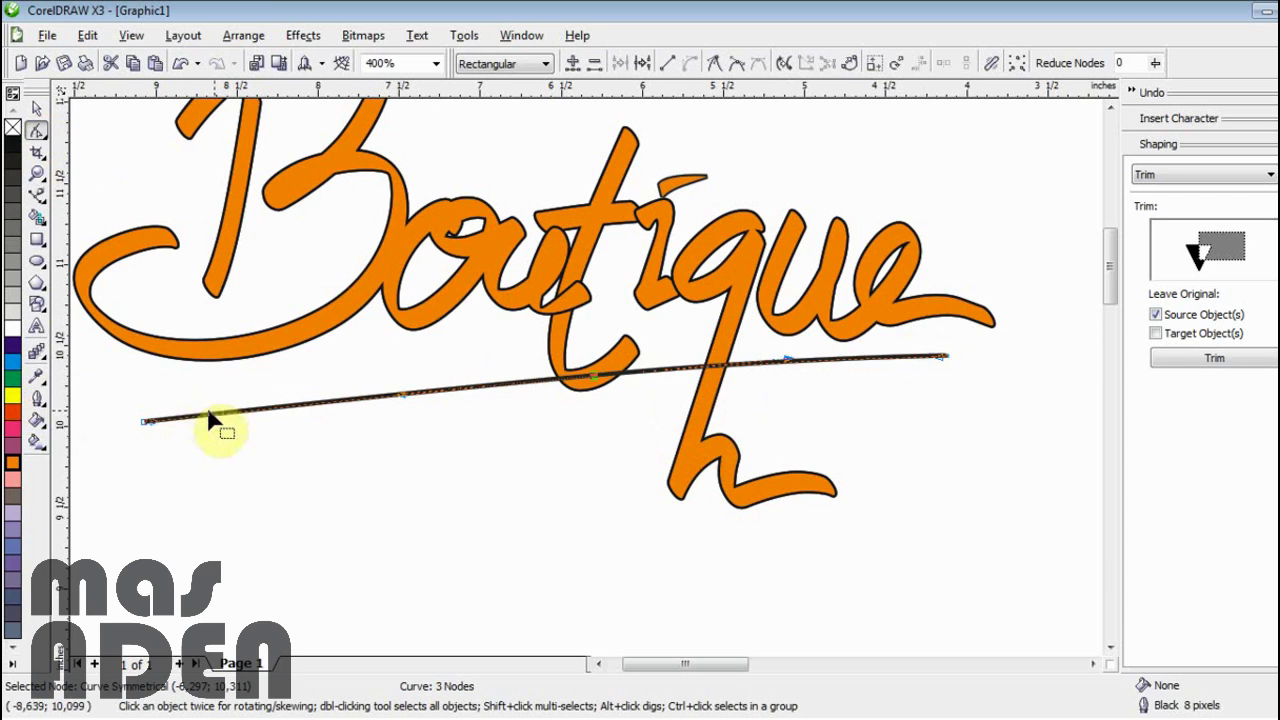
pyautogui.click(38, 402)
pyautogui.click(176, 415)
pyautogui.click(38, 395)
pyautogui.click(233, 410)
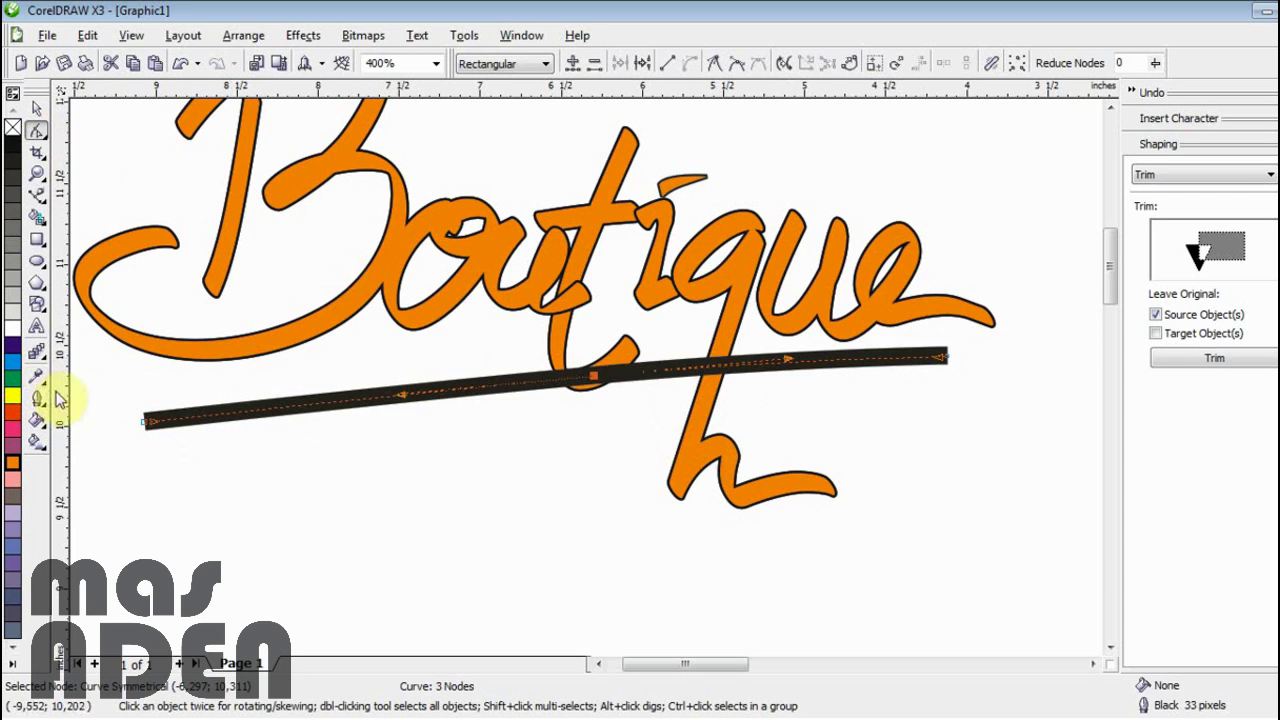
pyautogui.click(37, 400)
pyautogui.click(256, 409)
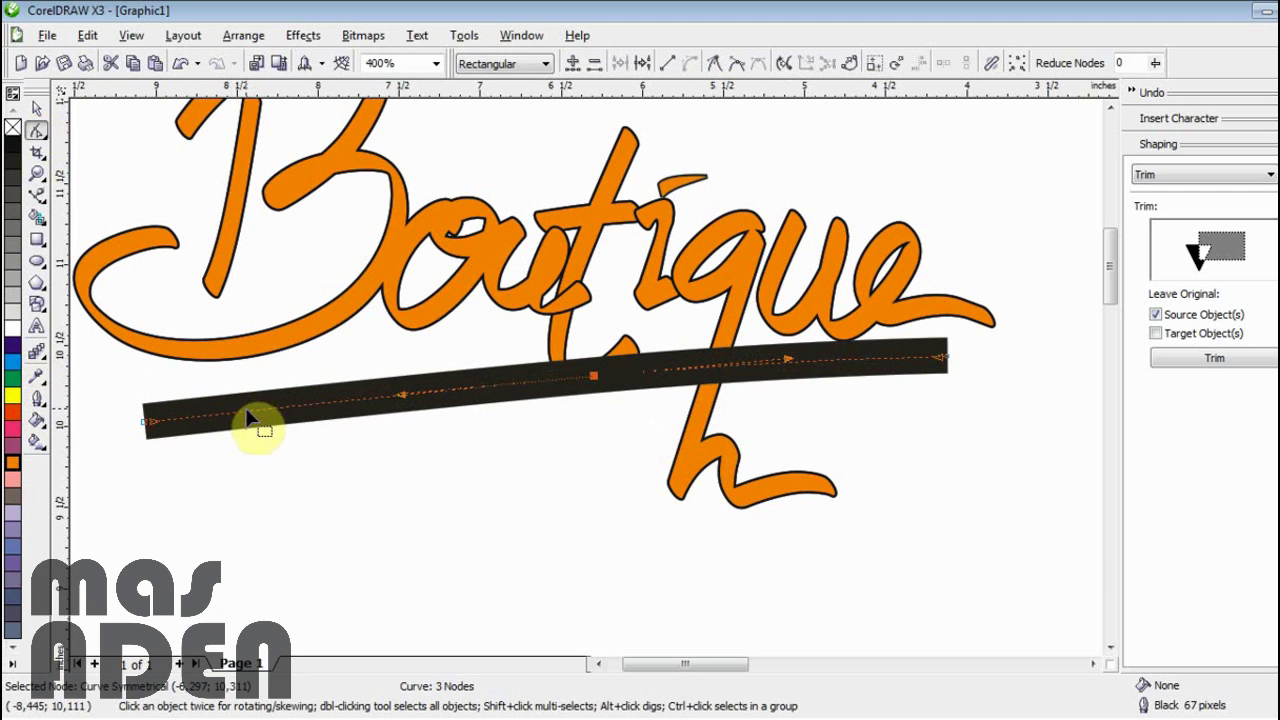
# - Give the underline rounded corners and caps, Behind fill, Scale with image, and a calligraphic nib with 54% stretch and -162.5° angle
pyautogui.click(37, 400)
pyautogui.click(80, 410)
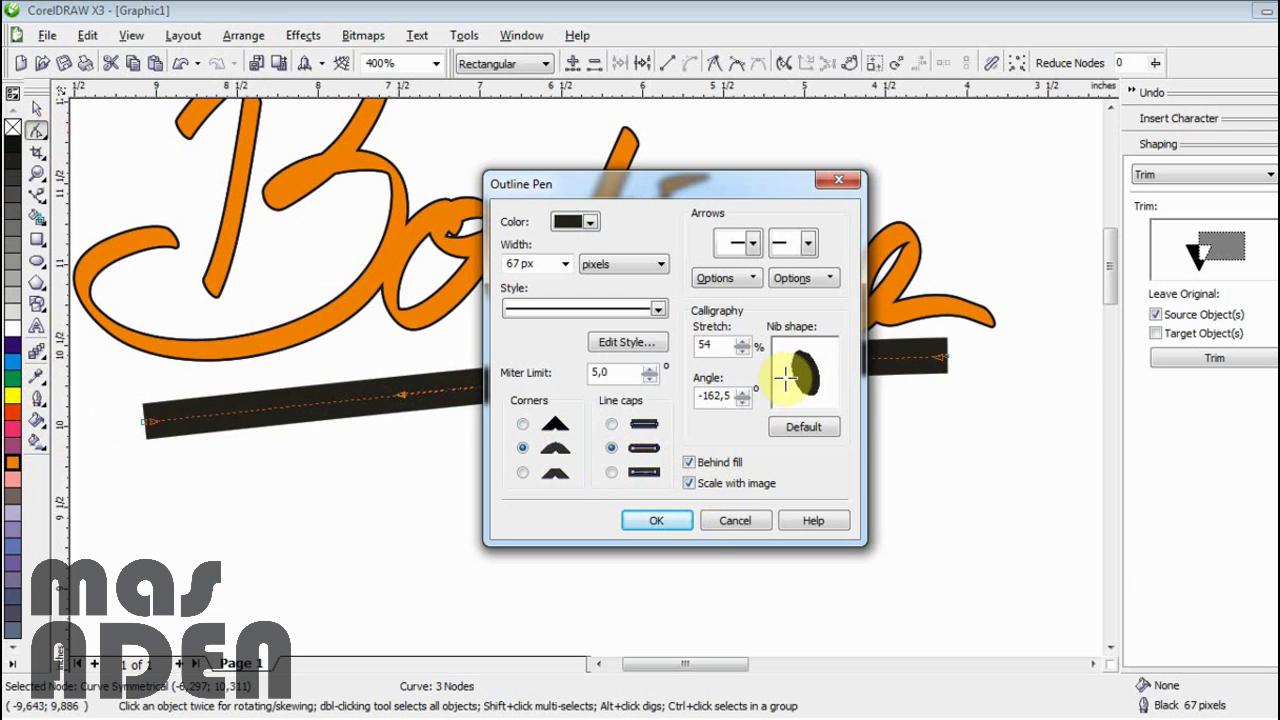
pyautogui.click(684, 519)
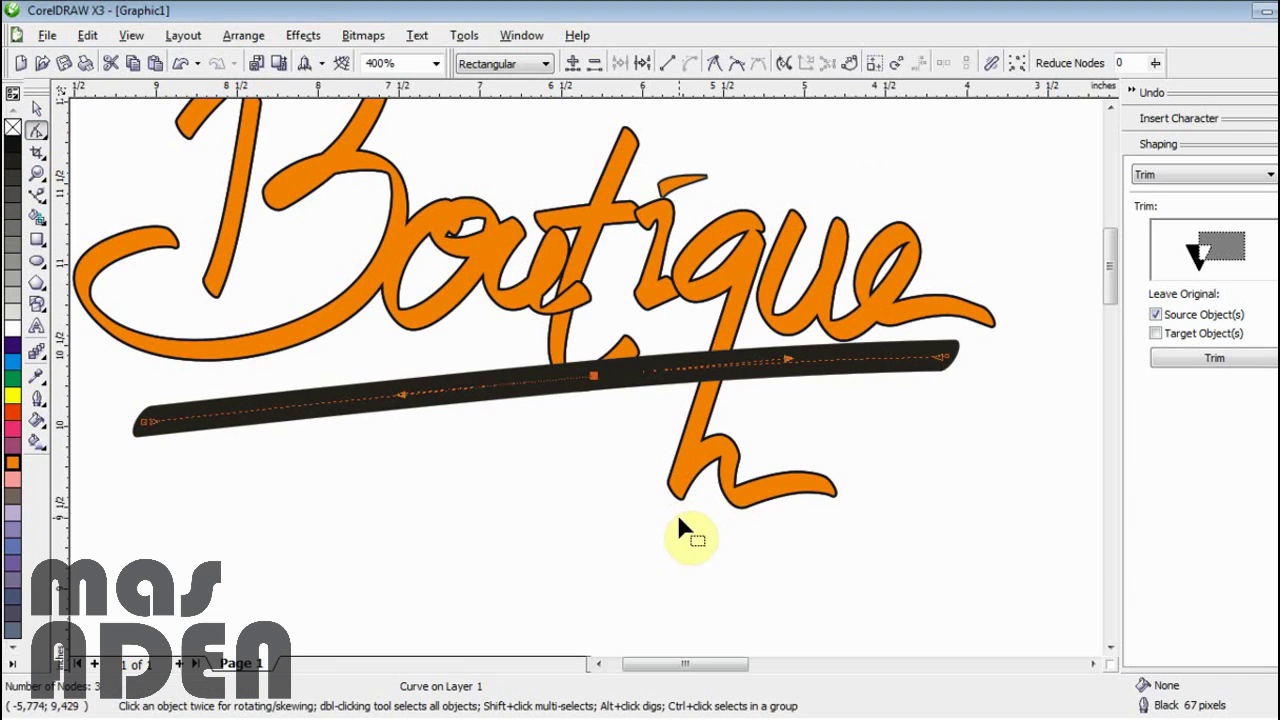
# - Convert the underline curve's outline to an object
pyautogui.click(37, 108)
pyautogui.click(276, 465)
pyautogui.click(271, 423)
pyautogui.click(302, 37)
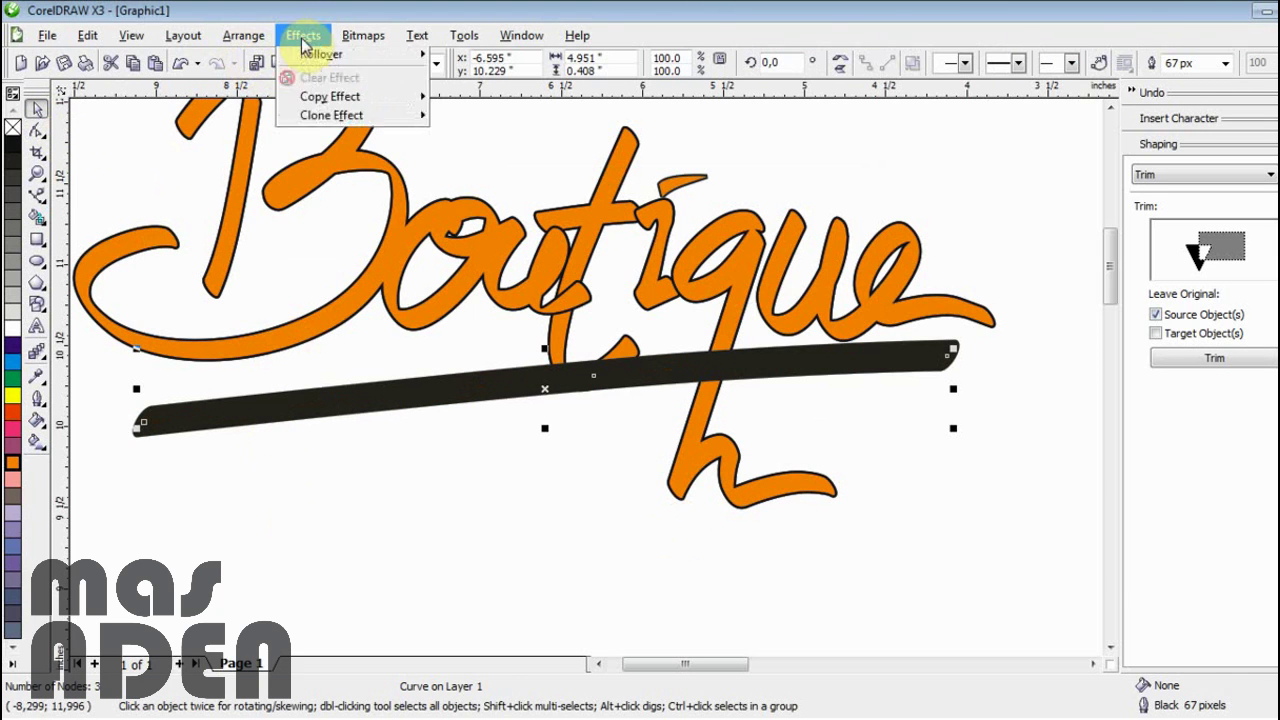
pyautogui.moveTo(240, 38)
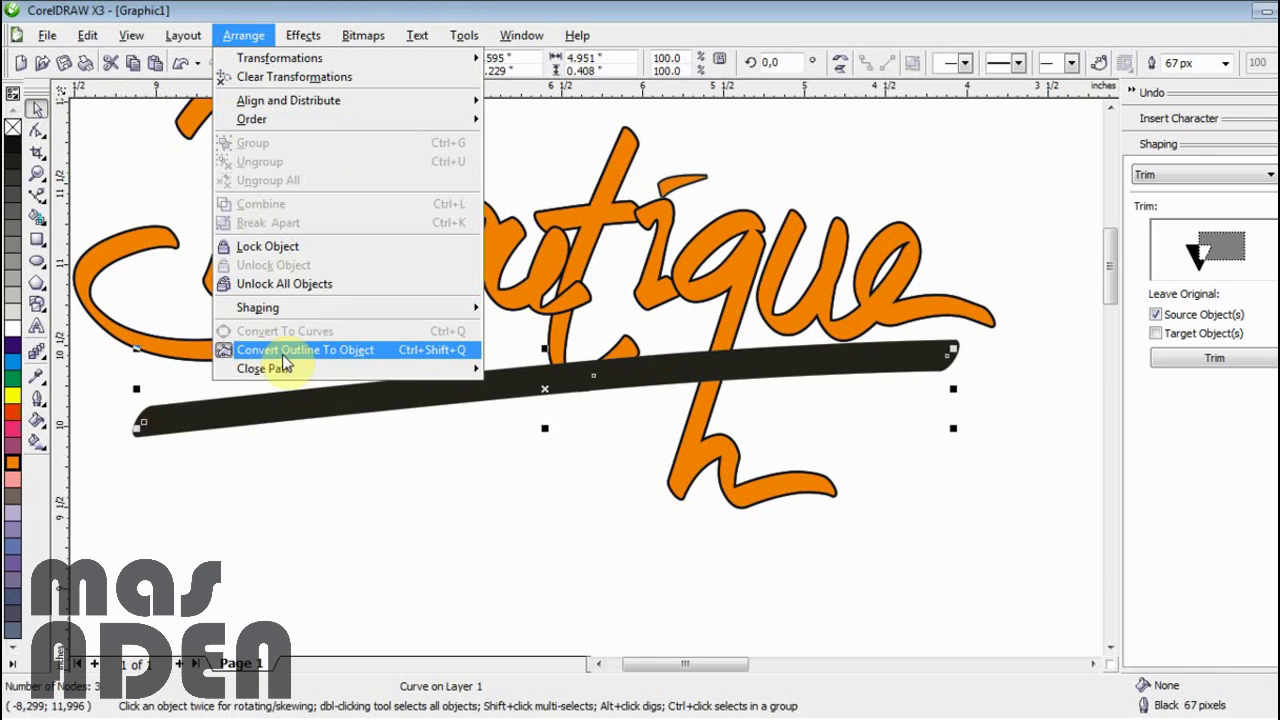
pyautogui.click(284, 356)
# - Check the converted underline shape by moving it down, and undo the move
pyautogui.click(314, 441)
pyautogui.moveTo(300, 402); pyautogui.dragTo(317, 520)
pyautogui.hotkey('ctrl', 'z')
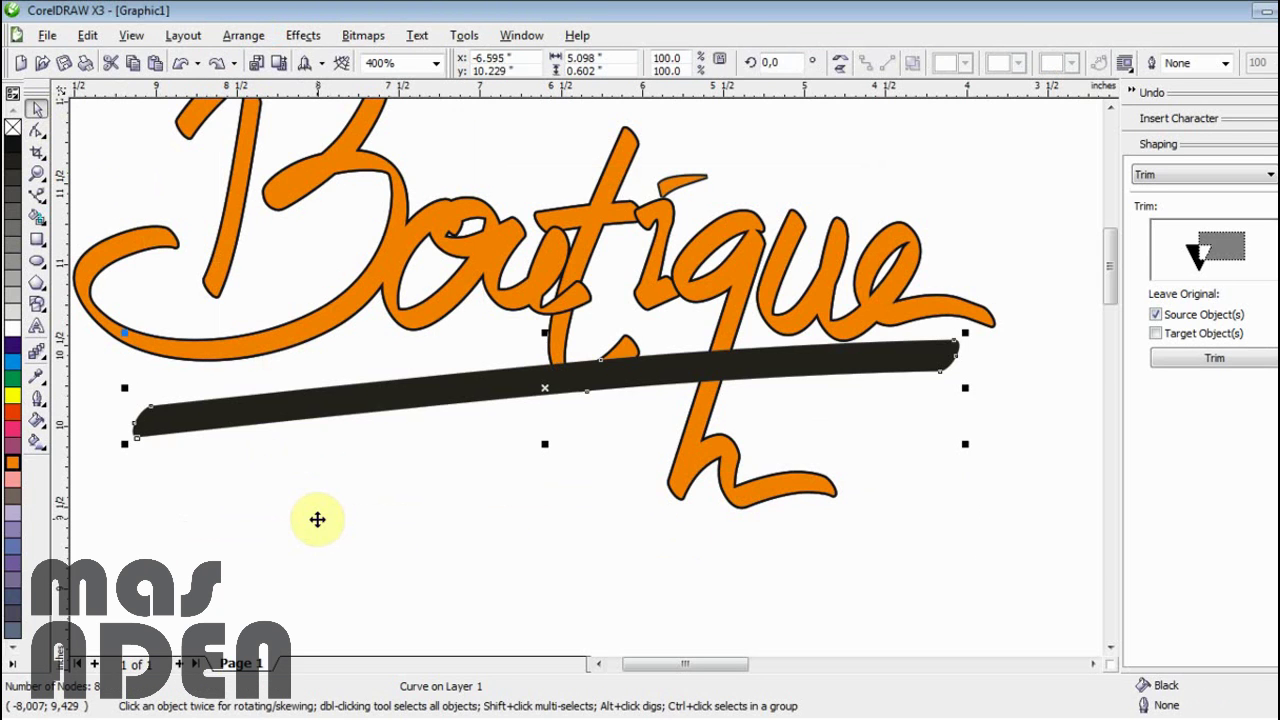
pyautogui.click(317, 519)
# - Fill the underline shape with orange and give it an 8 px black outline (100C100M100Y100K)
pyautogui.click(263, 400)
pyautogui.click(12, 462)
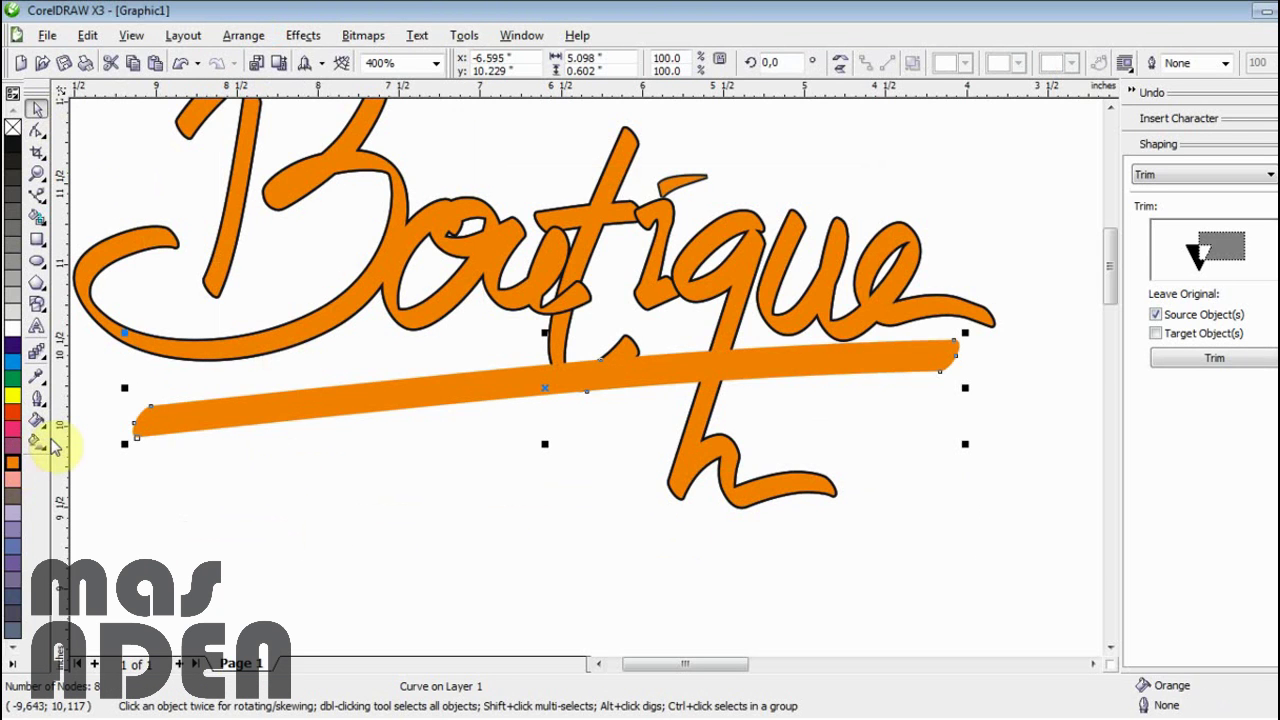
pyautogui.rightClick(14, 155)
pyautogui.click(38, 400)
pyautogui.click(187, 410)
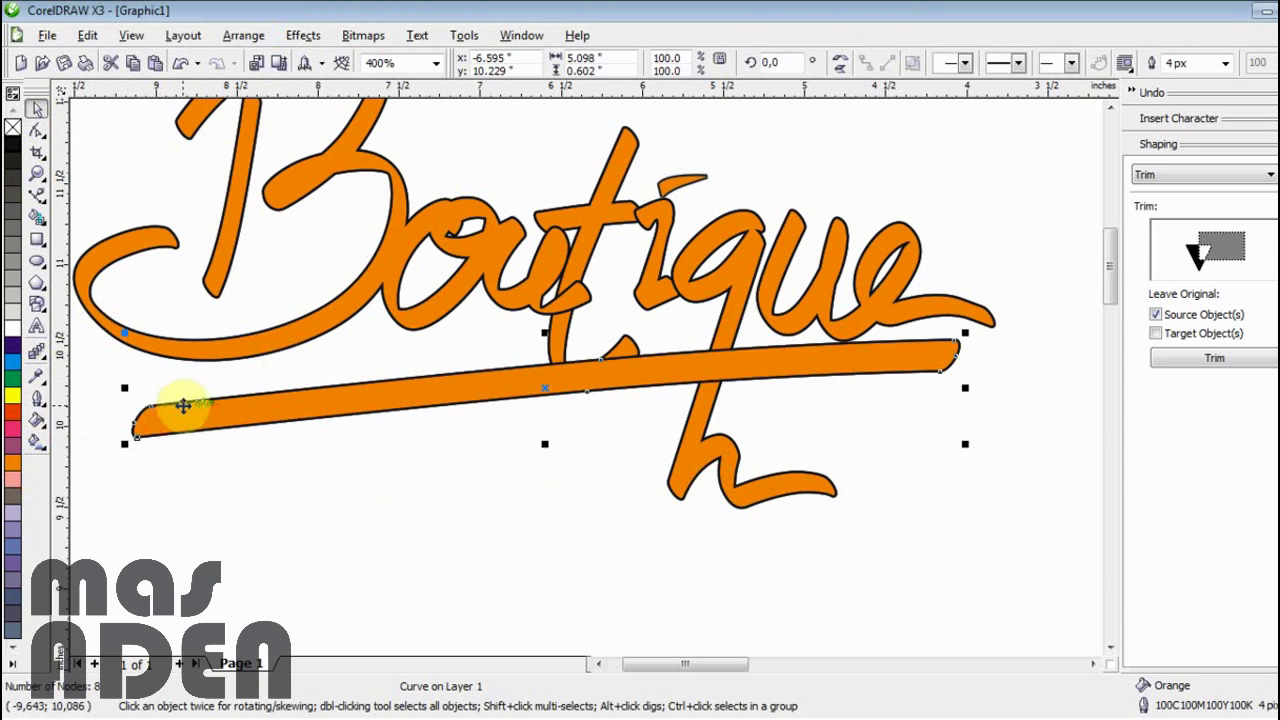
pyautogui.click(38, 400)
pyautogui.click(224, 410)
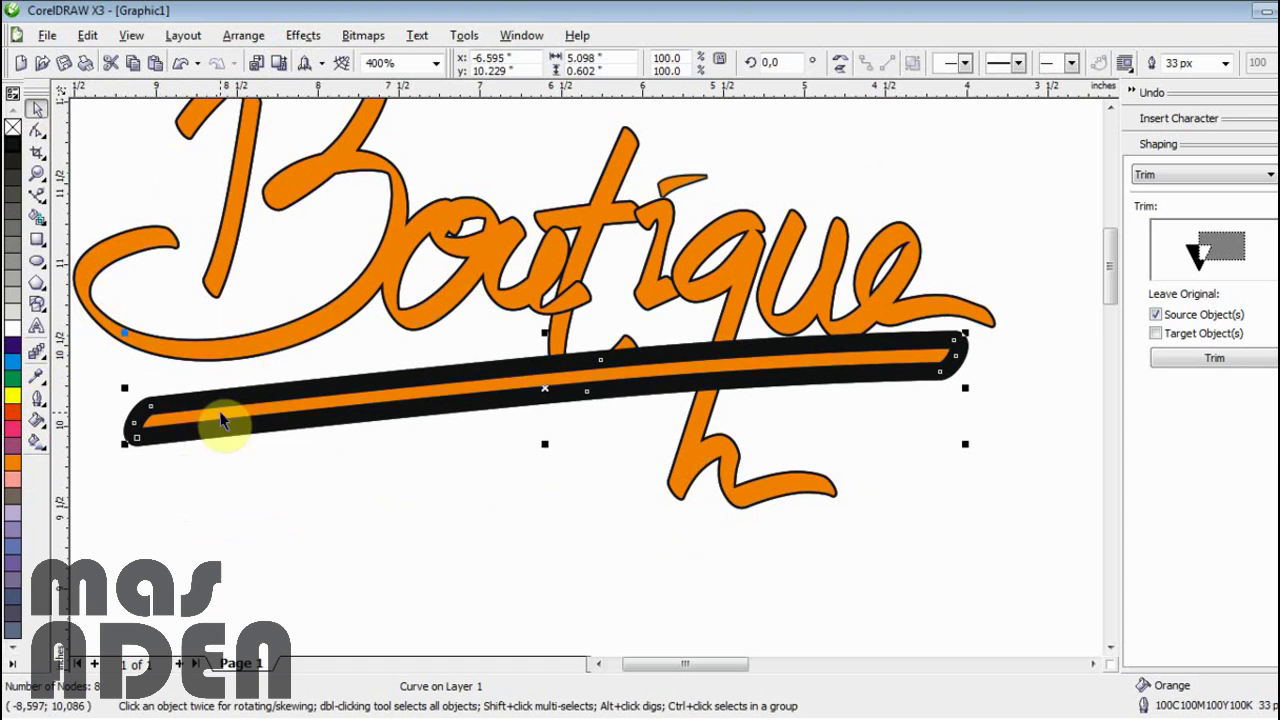
pyautogui.click(38, 408)
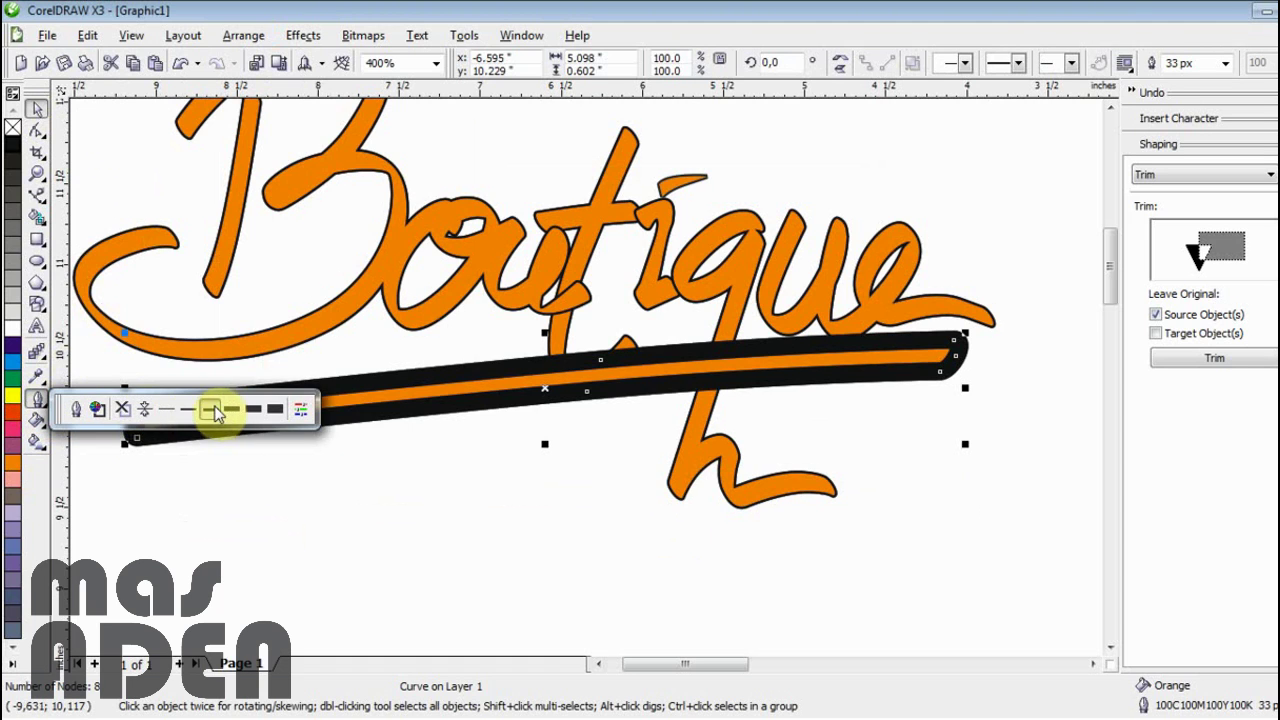
pyautogui.click(213, 410)
pyautogui.click(38, 402)
pyautogui.click(96, 409)
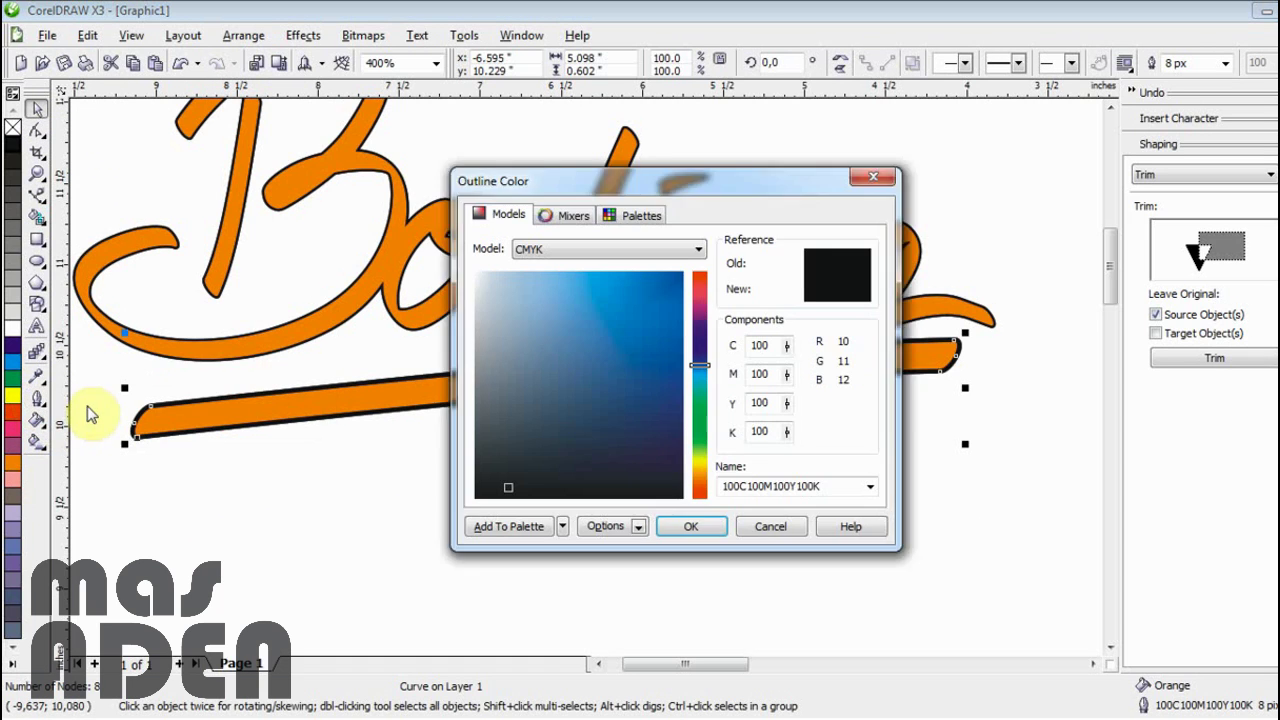
pyautogui.click(768, 527)
# - Set the underline's outline to rounded corners and line caps, with Behind fill and Scale with image enabled
pyautogui.click(38, 400)
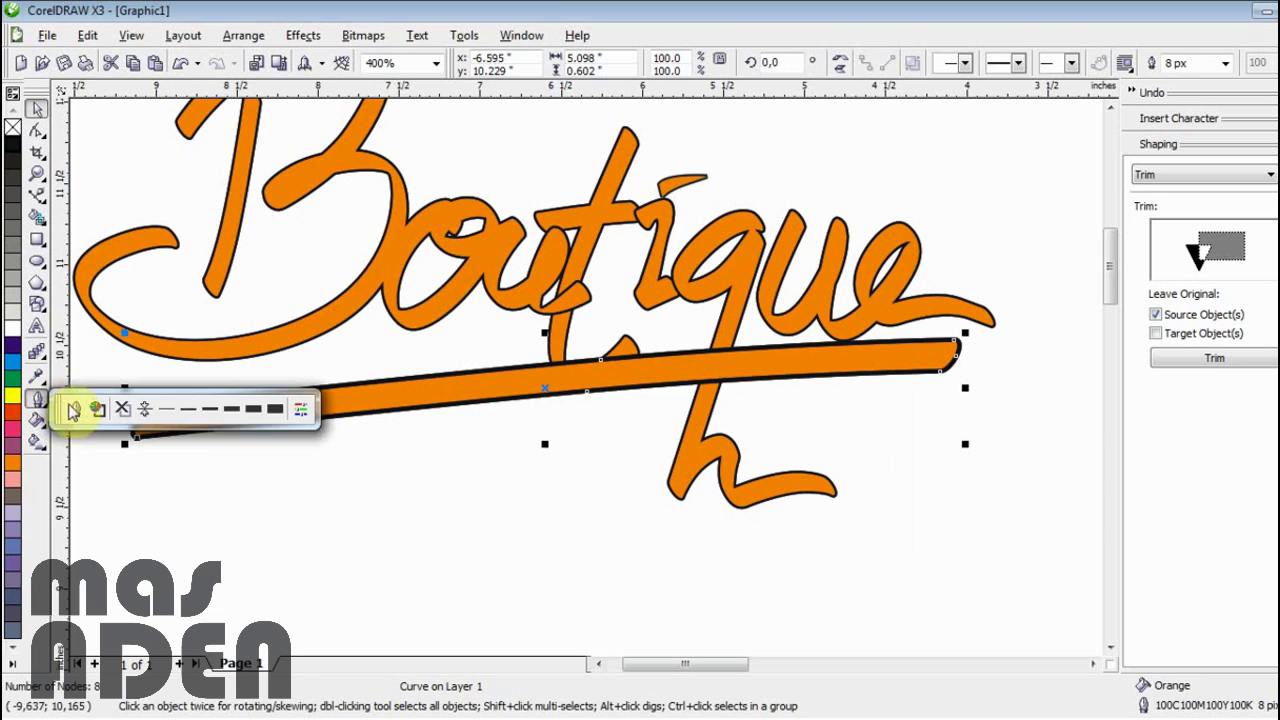
pyautogui.click(73, 411)
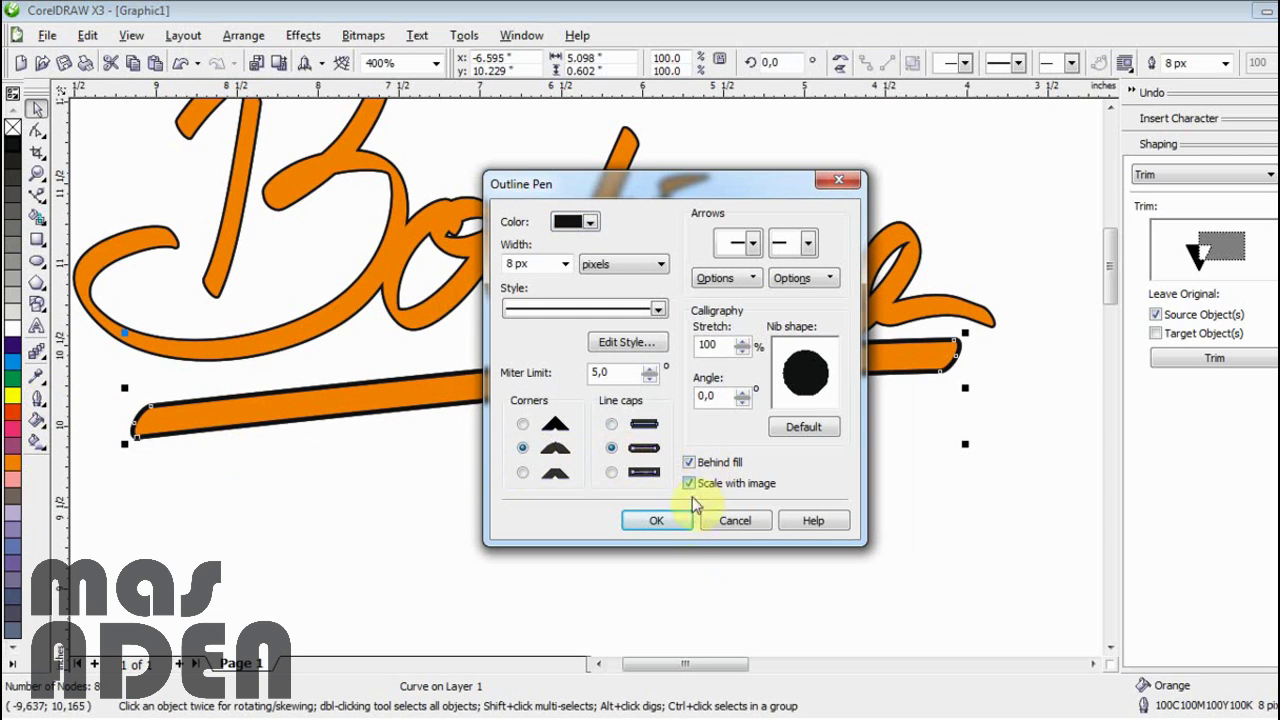
pyautogui.click(660, 519)
# - Delete the leftover curve without fill or outline that lies inside the orange underline shape
pyautogui.click(575, 506)
pyautogui.click(557, 381)
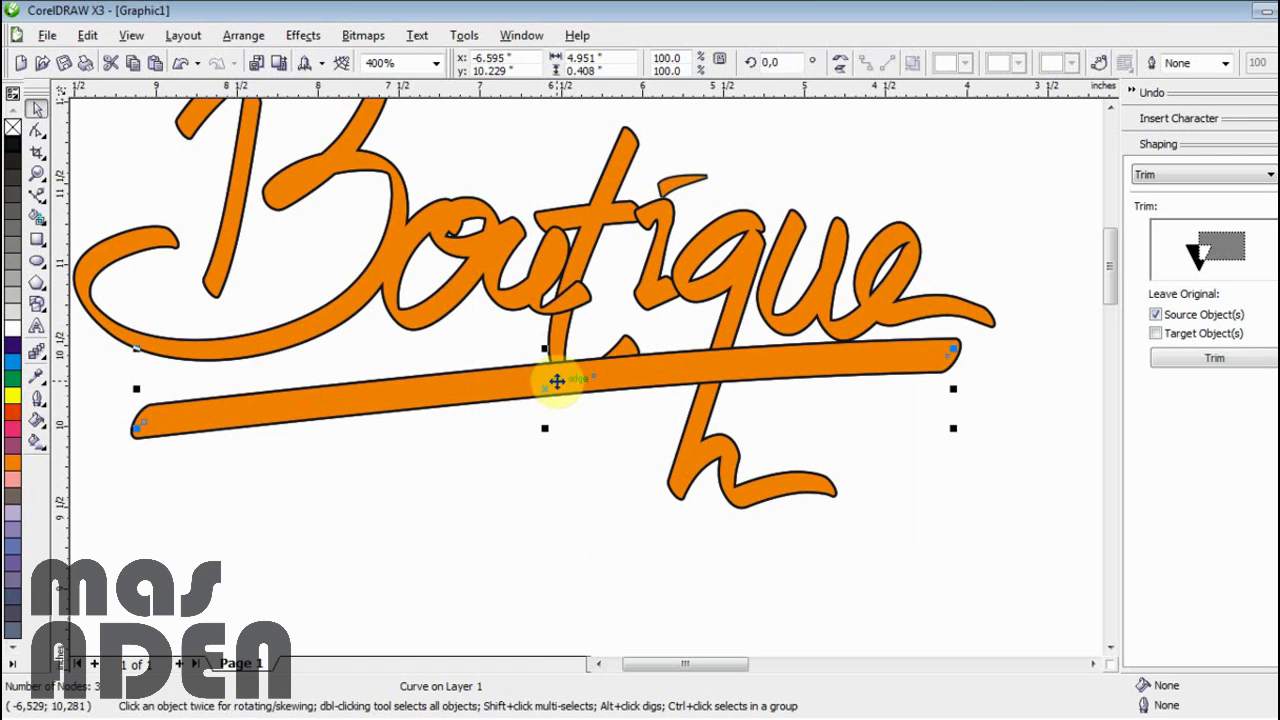
pyautogui.click(498, 472)
# - Reorder the orange underline shape so it sits behind the "Boutique" lettering
pyautogui.click(437, 397)
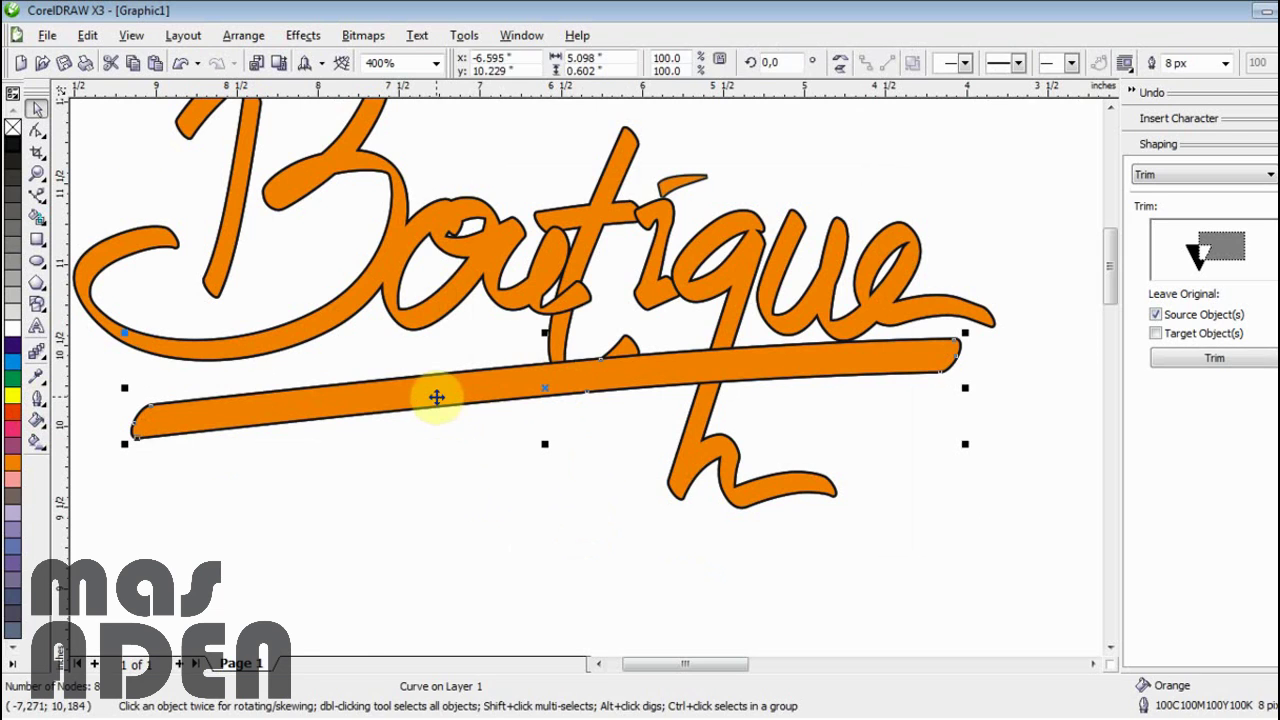
pyautogui.rightClick(437, 397)
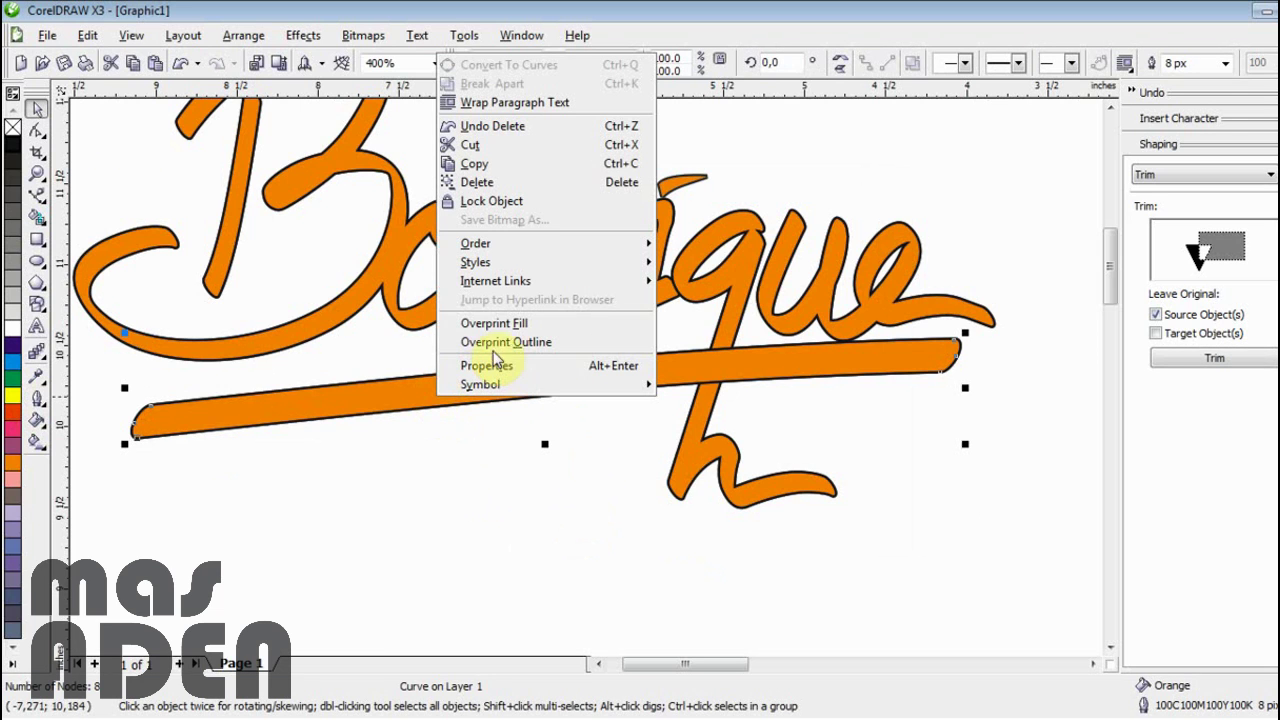
pyautogui.moveTo(580, 243)
pyautogui.click(731, 224)
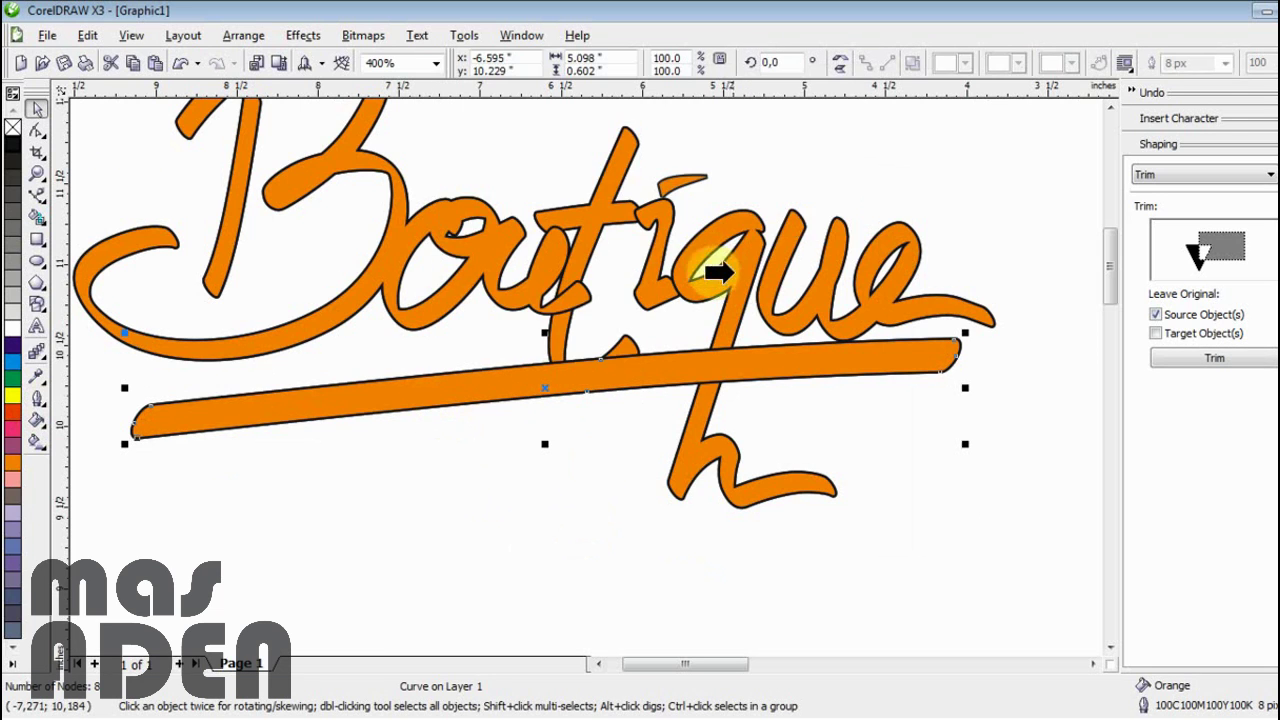
pyautogui.click(873, 306)
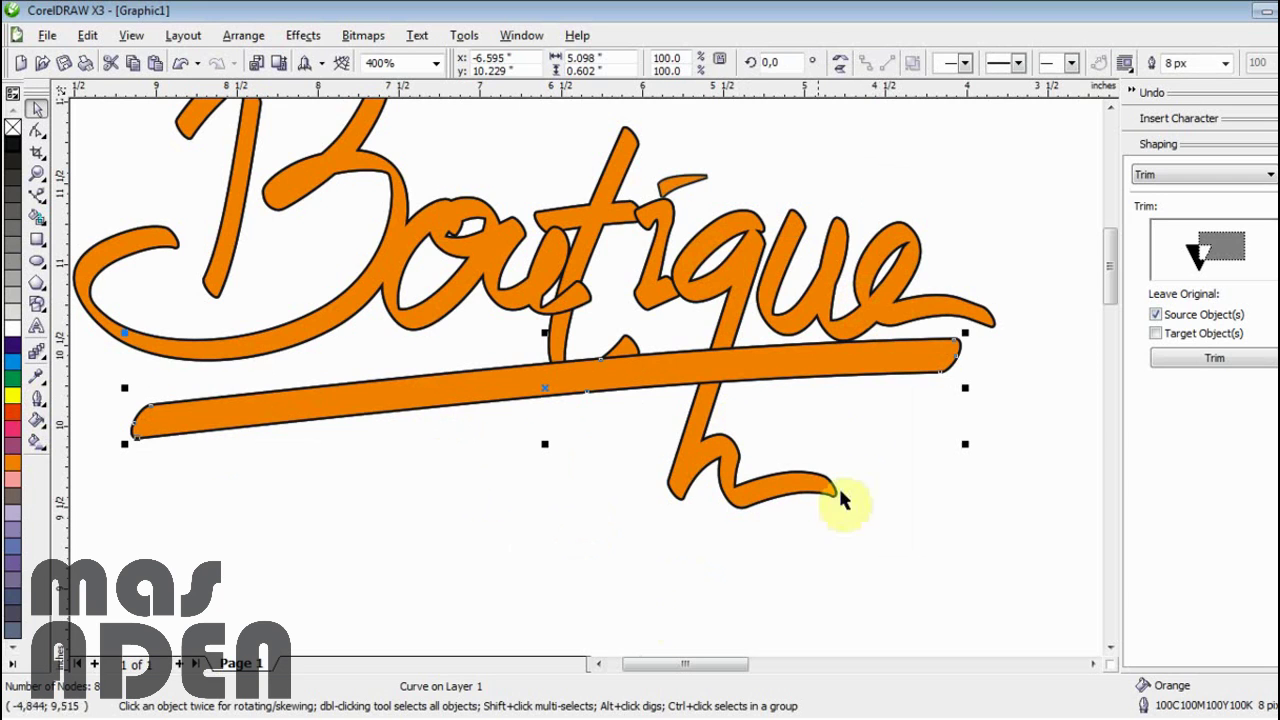
pyautogui.click(590, 510)
pyautogui.click(530, 390)
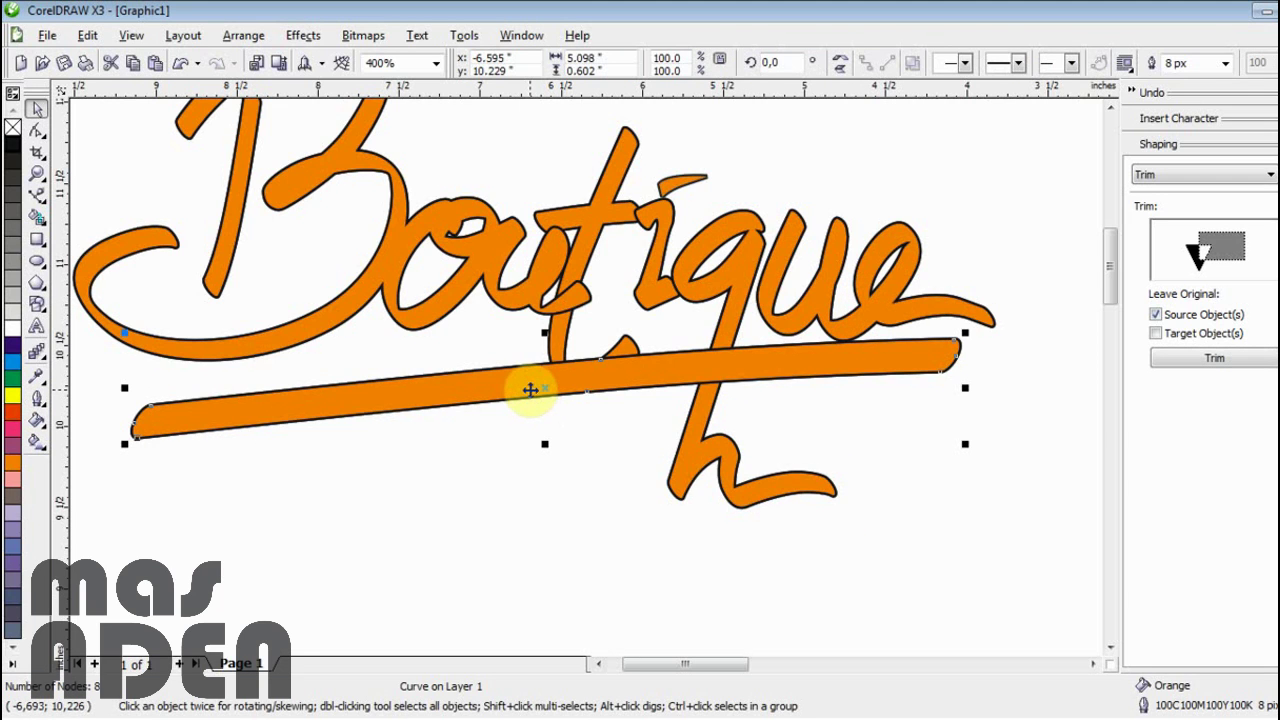
pyautogui.click(615, 483)
# - Rotate the underline shape slightly clockwise so it runs flatter beneath the lettering
pyautogui.scroll(1, 597, 407)
pyautogui.scroll(-2, 585, 392)
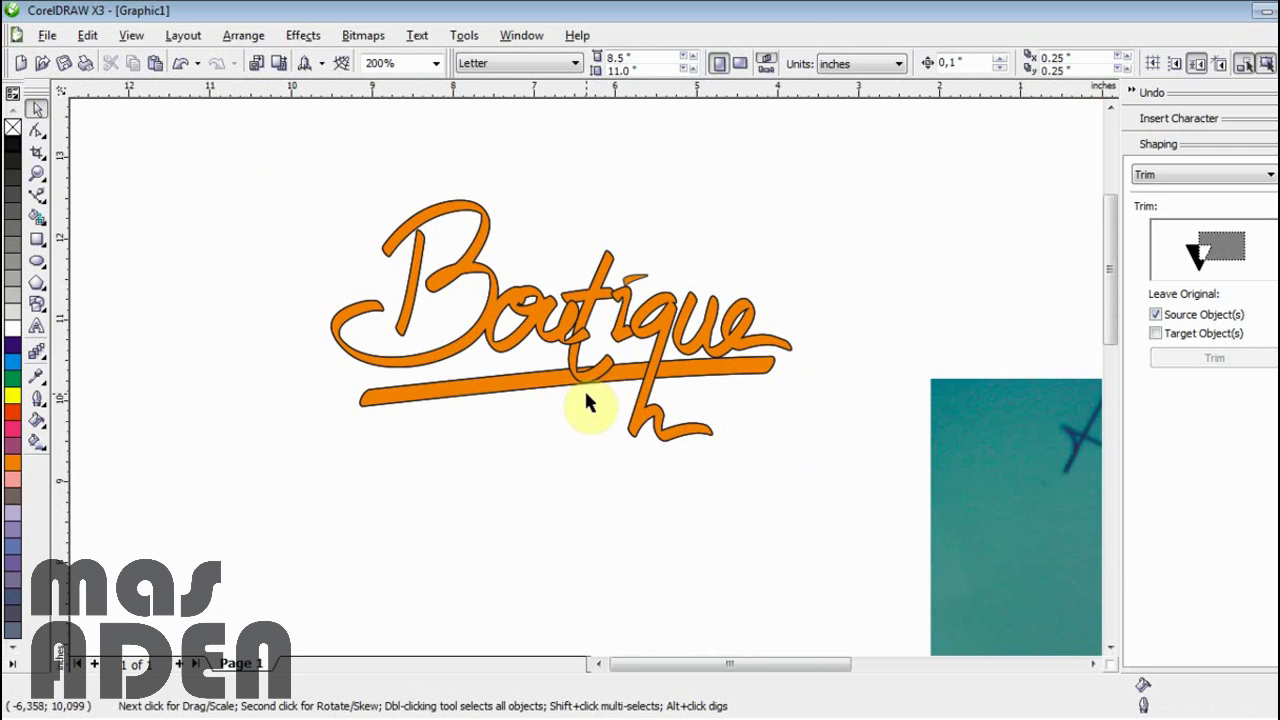
pyautogui.scroll(-1, 588, 384)
pyautogui.scroll(2, 595, 384)
pyautogui.click(843, 343)
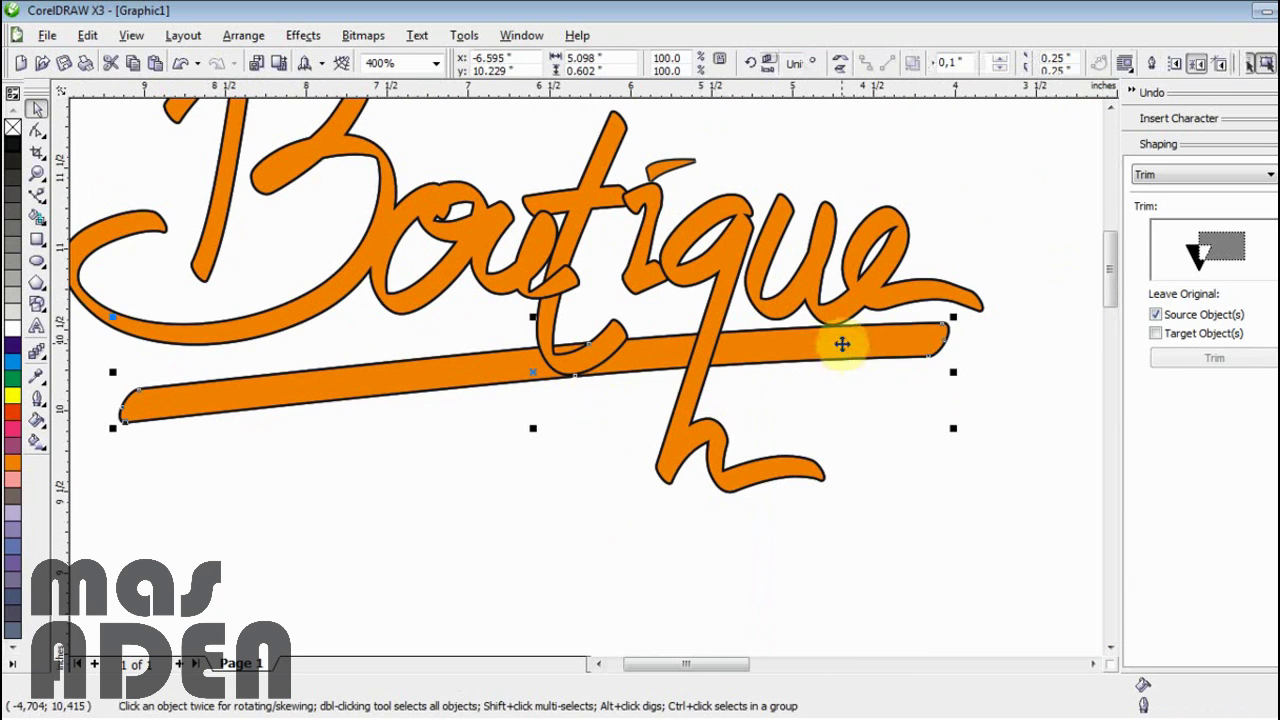
pyautogui.click(918, 345)
pyautogui.moveTo(960, 316); pyautogui.dragTo(903, 354)
pyautogui.click(1029, 415)
pyautogui.click(962, 425)
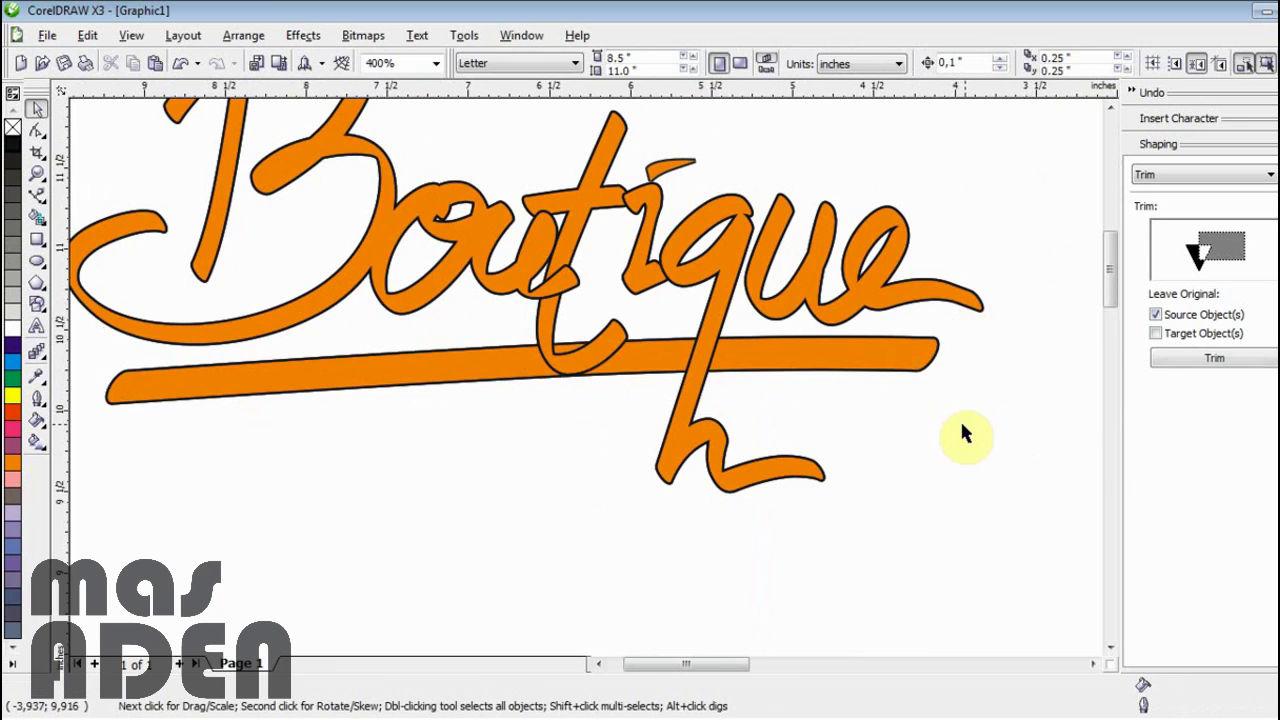
pyautogui.scroll(-2, 961, 428)
pyautogui.scroll(2, 366, 320)
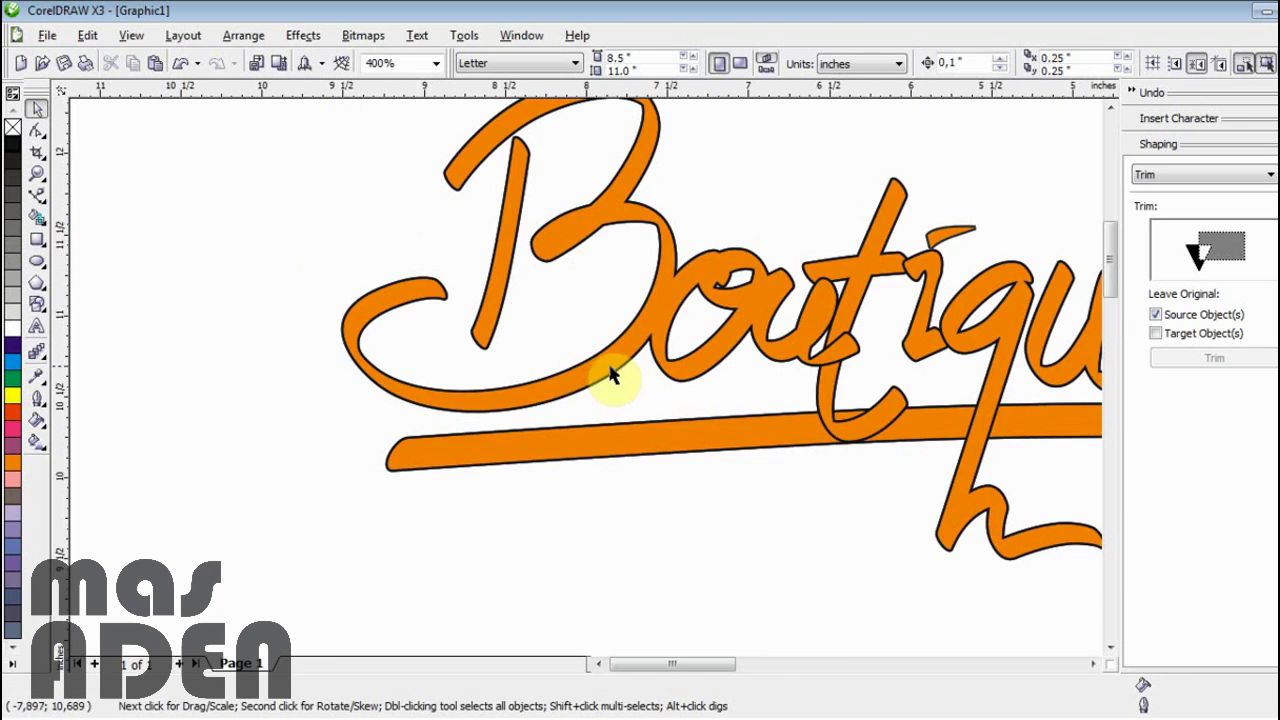
pyautogui.scroll(-1, 613, 375)
pyautogui.scroll(1, 597, 380)
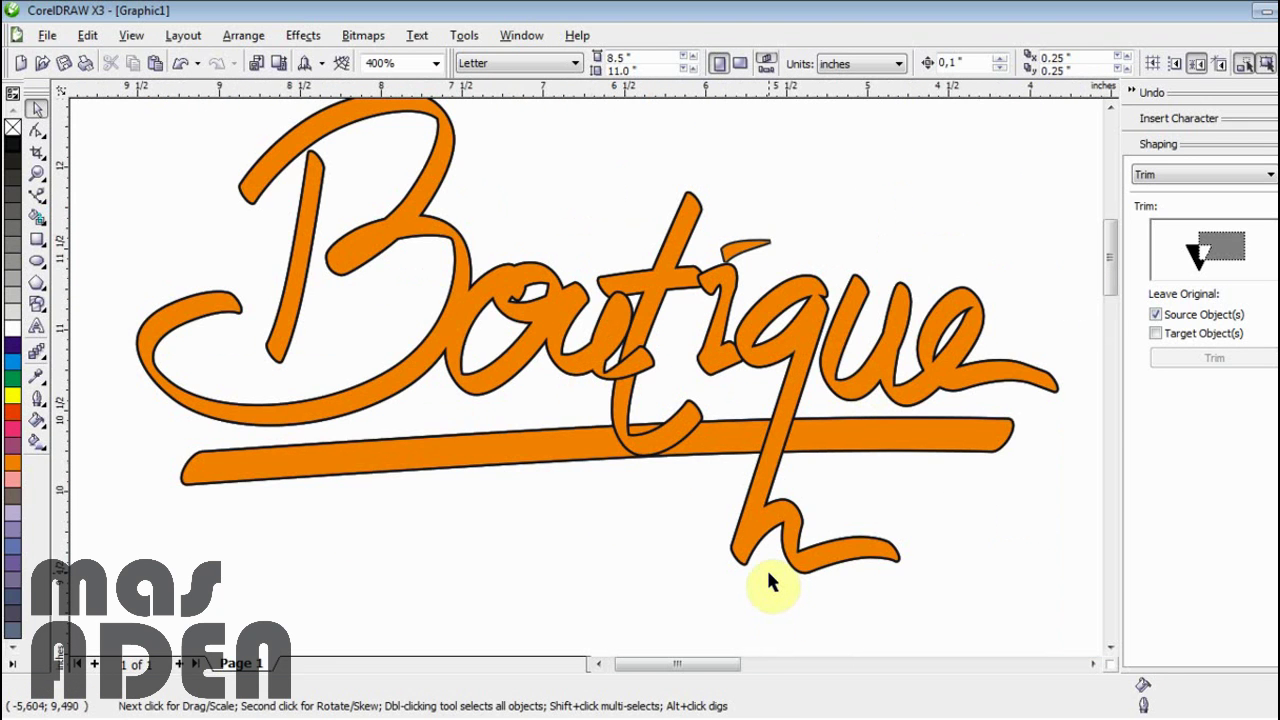